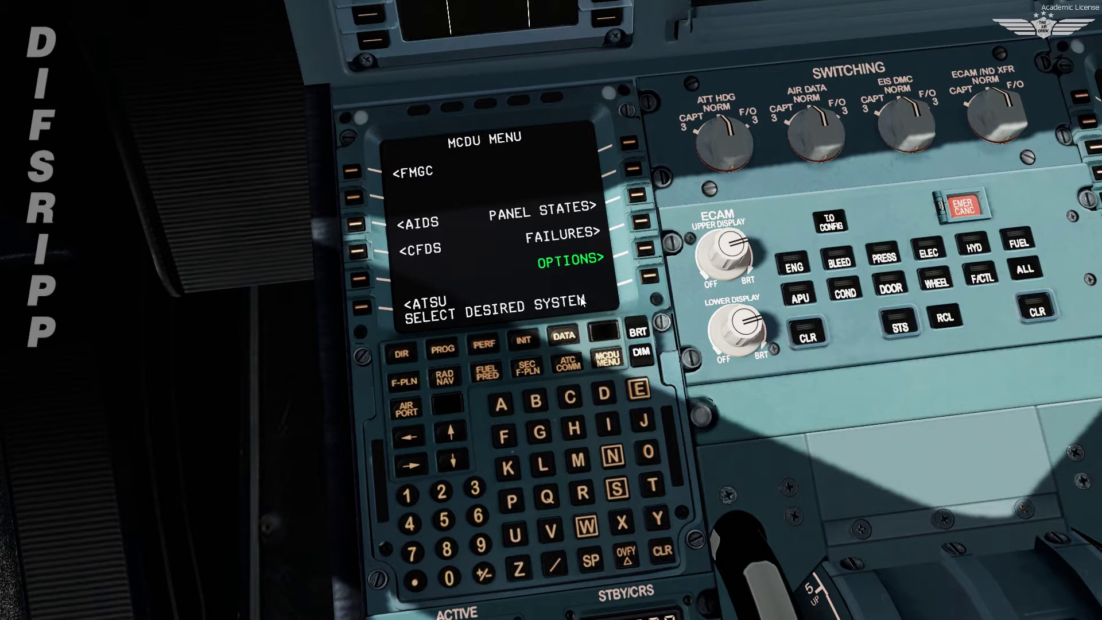
- Check the position monitor and selected navaids, then show aircraft status with CFM56-5B4 and database 22APR-19MAY
{"action": "left_click", "coordinate": [572, 342]}
{"action": "left_click", "coordinate": [357, 172]}
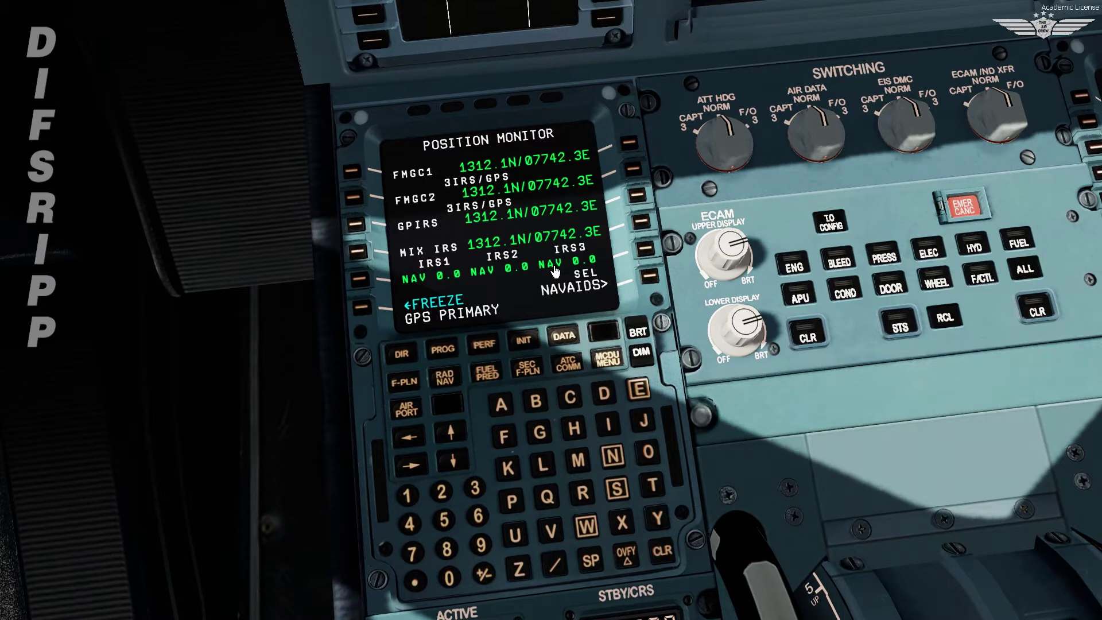
{"action": "left_click", "coordinate": [652, 279]}
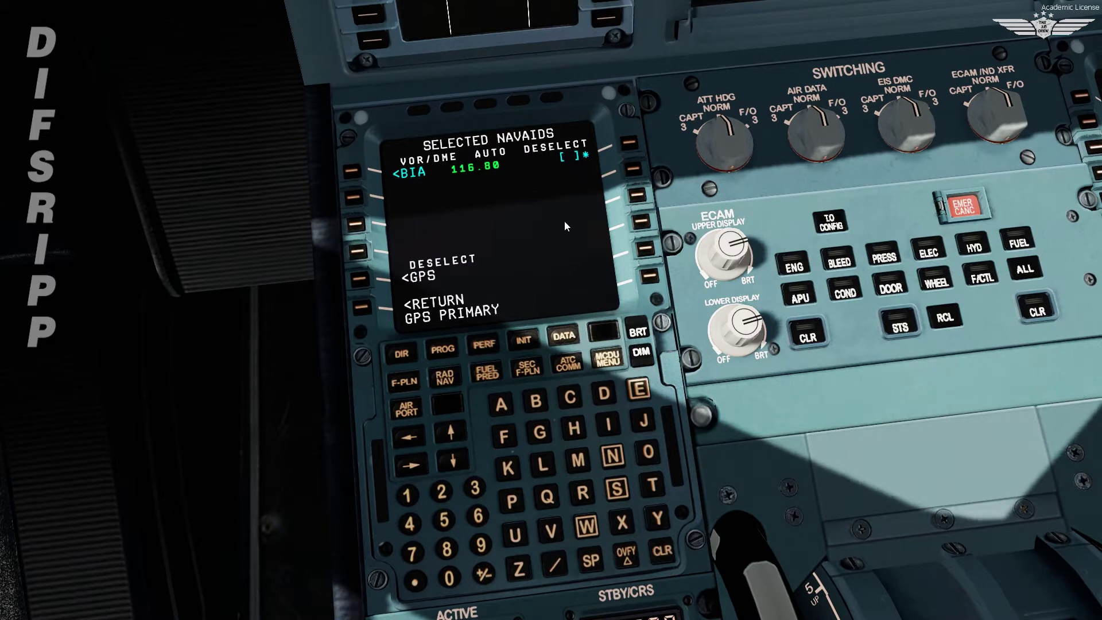
{"action": "left_click", "coordinate": [566, 339]}
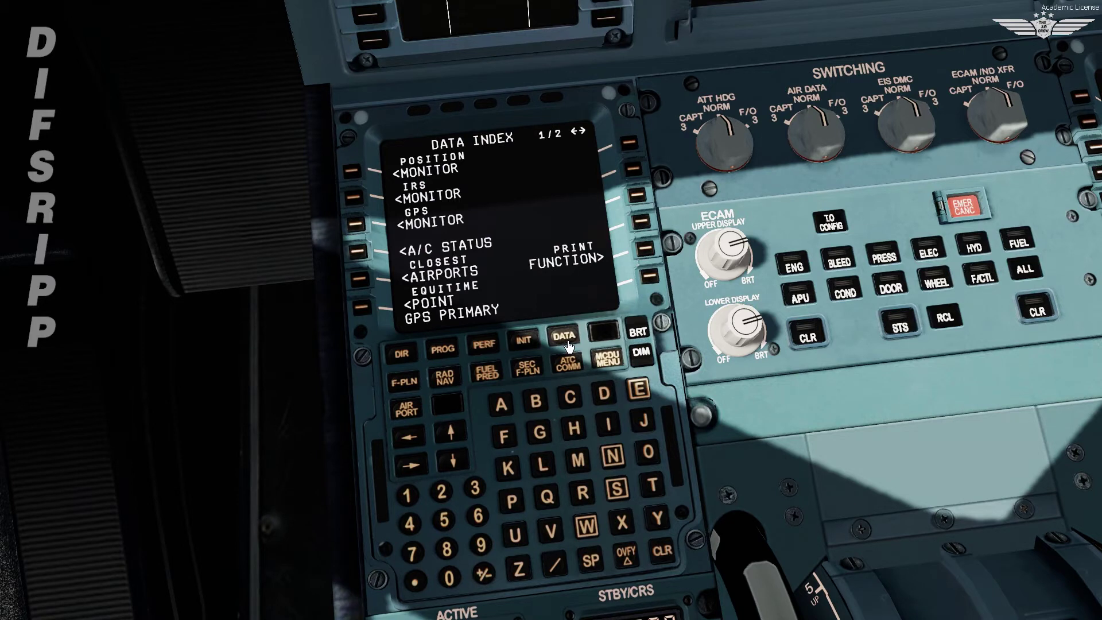
{"action": "left_click", "coordinate": [364, 258]}
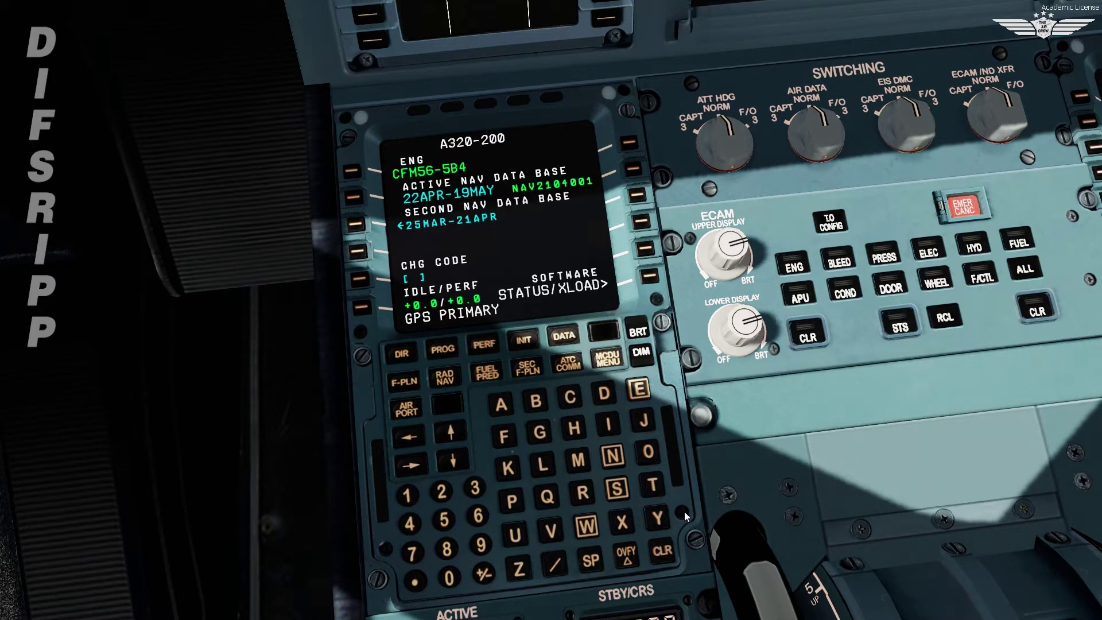
- Clear the GPS PRIMARY scratchpad message and show the blank INIT page
{"action": "left_click", "coordinate": [664, 552]}
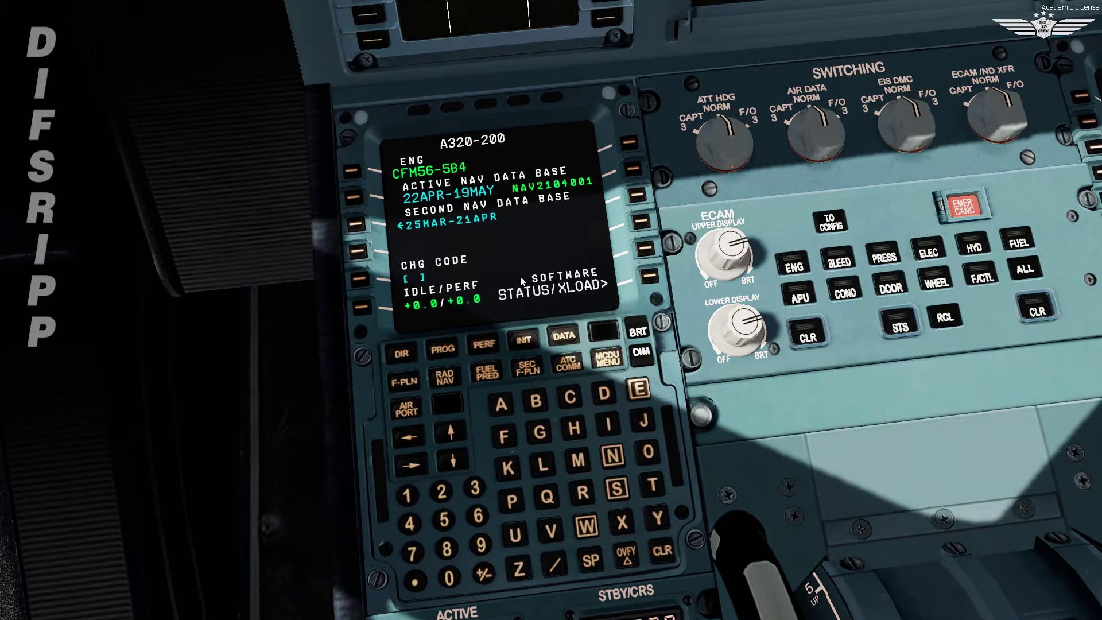
{"action": "left_click", "coordinate": [533, 345]}
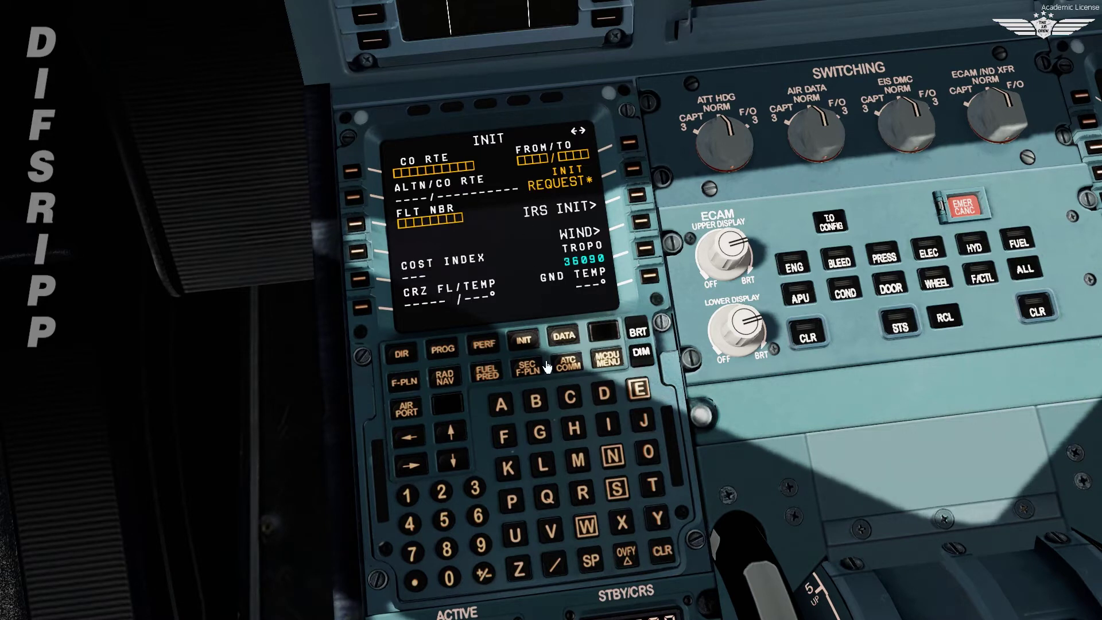
- Enter city pair VOBL/VIDP on the INIT page, leaving company route as NONE
{"action": "left_click", "coordinate": [561, 536]}
{"action": "left_click", "coordinate": [652, 458]}
{"action": "left_click", "coordinate": [536, 404]}
{"action": "left_click", "coordinate": [545, 468]}
{"action": "left_click", "coordinate": [560, 535]}
{"action": "left_click", "coordinate": [609, 426]}
{"action": "left_click", "coordinate": [605, 395]}
{"action": "left_click", "coordinate": [514, 502]}
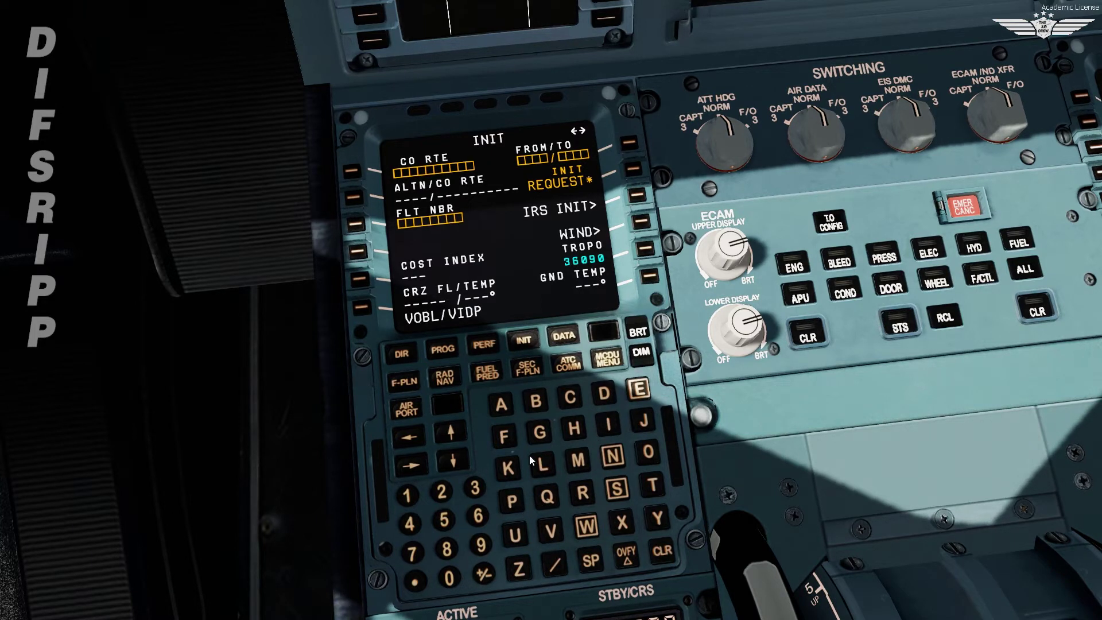
{"action": "left_click", "coordinate": [641, 145]}
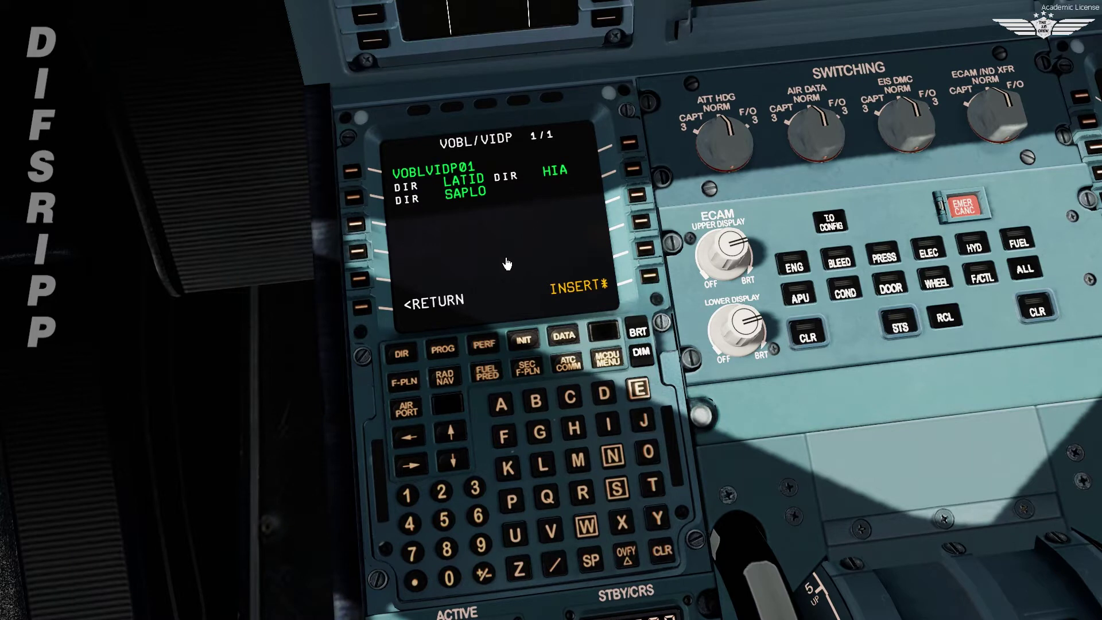
{"action": "left_click", "coordinate": [374, 313]}
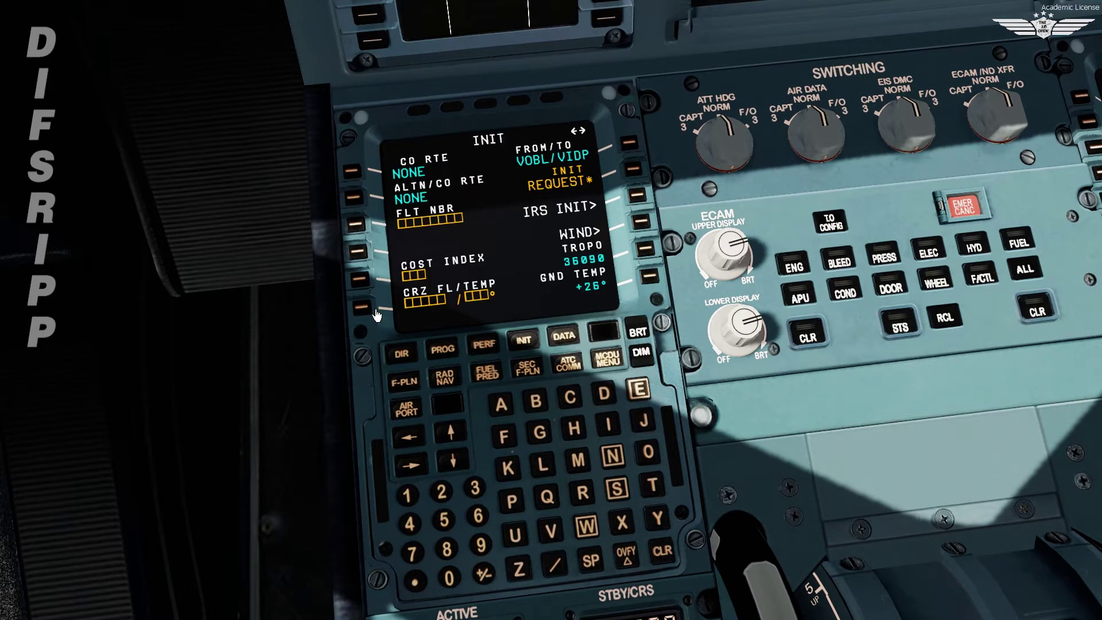
- Set alternate airport VIJP and flight number AIC505
{"action": "left_click", "coordinate": [550, 531]}
{"action": "left_click", "coordinate": [608, 425]}
{"action": "left_click", "coordinate": [643, 421]}
{"action": "left_click", "coordinate": [523, 502]}
{"action": "left_click", "coordinate": [354, 197]}
{"action": "left_click", "coordinate": [509, 409]}
{"action": "left_click", "coordinate": [605, 424]}
{"action": "left_click", "coordinate": [573, 398]}
{"action": "left_click", "coordinate": [452, 522]}
{"action": "left_click", "coordinate": [458, 579]}
{"action": "left_click", "coordinate": [450, 524]}
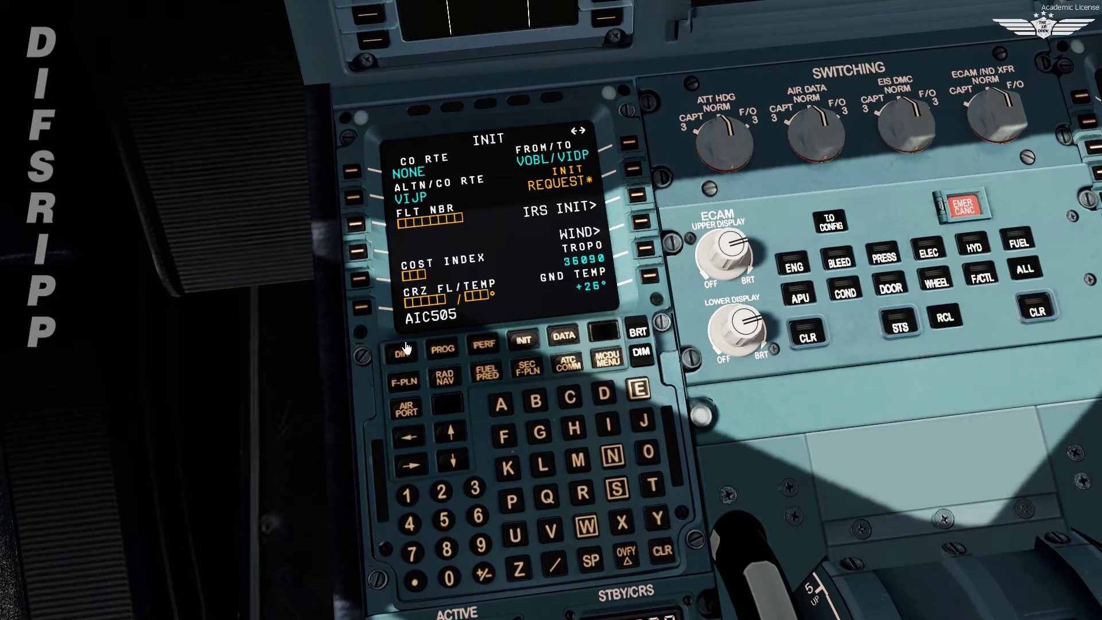
{"action": "left_click", "coordinate": [367, 231]}
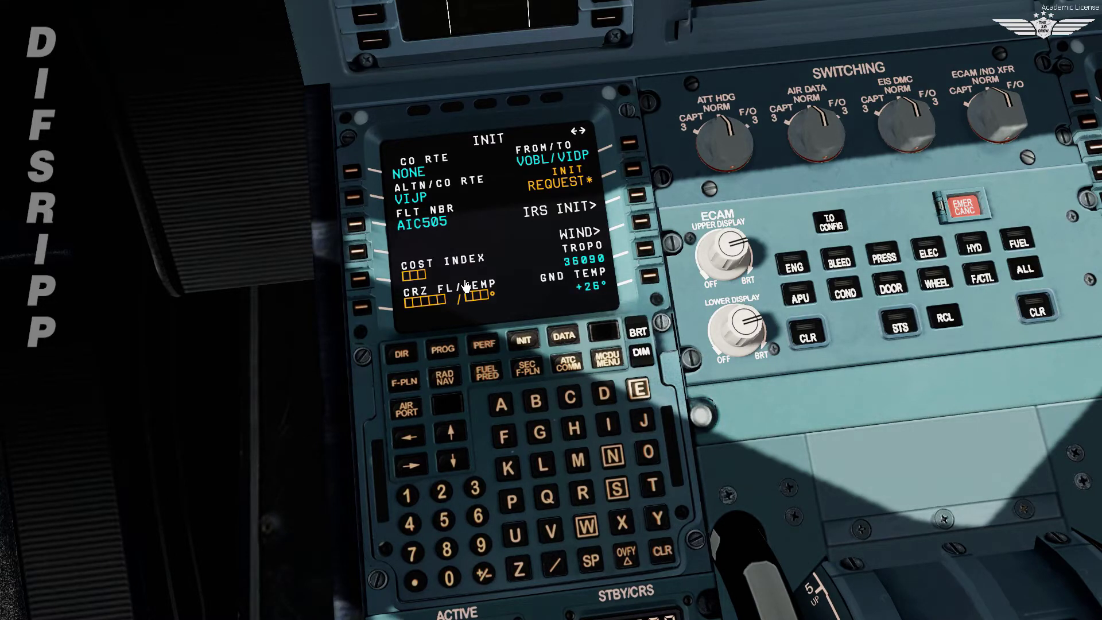
- Set cost index 22 and cruise level FL350 with cruise temperature -55°
{"action": "left_click", "coordinate": [441, 492]}
{"action": "left_click", "coordinate": [441, 492]}
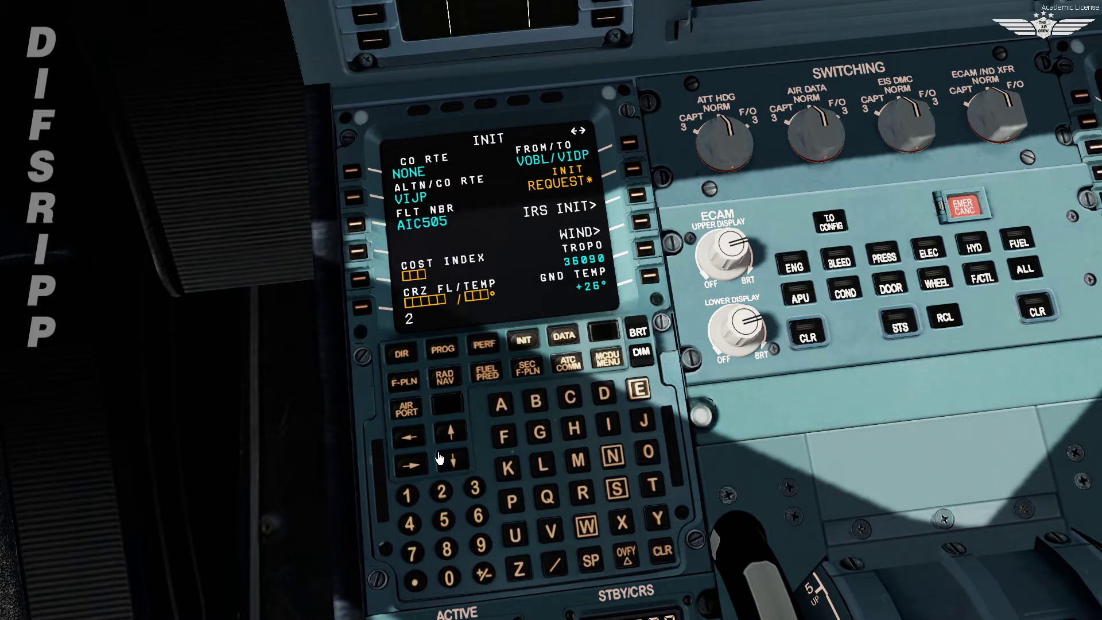
{"action": "left_click", "coordinate": [360, 281]}
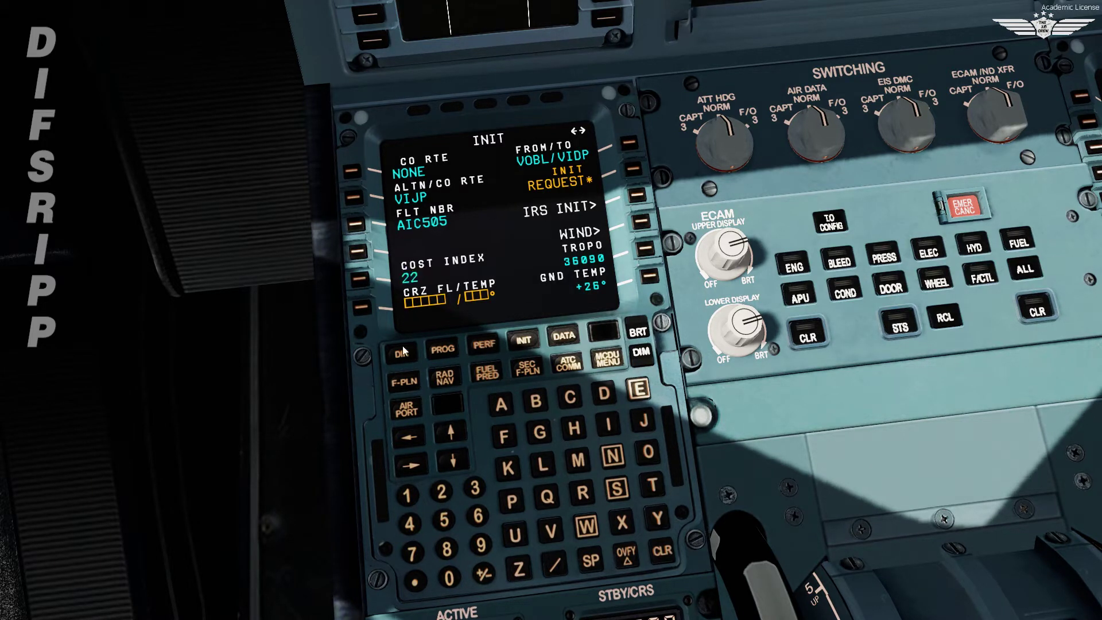
{"action": "left_click", "coordinate": [479, 494]}
{"action": "left_click", "coordinate": [445, 519]}
{"action": "left_click", "coordinate": [450, 576]}
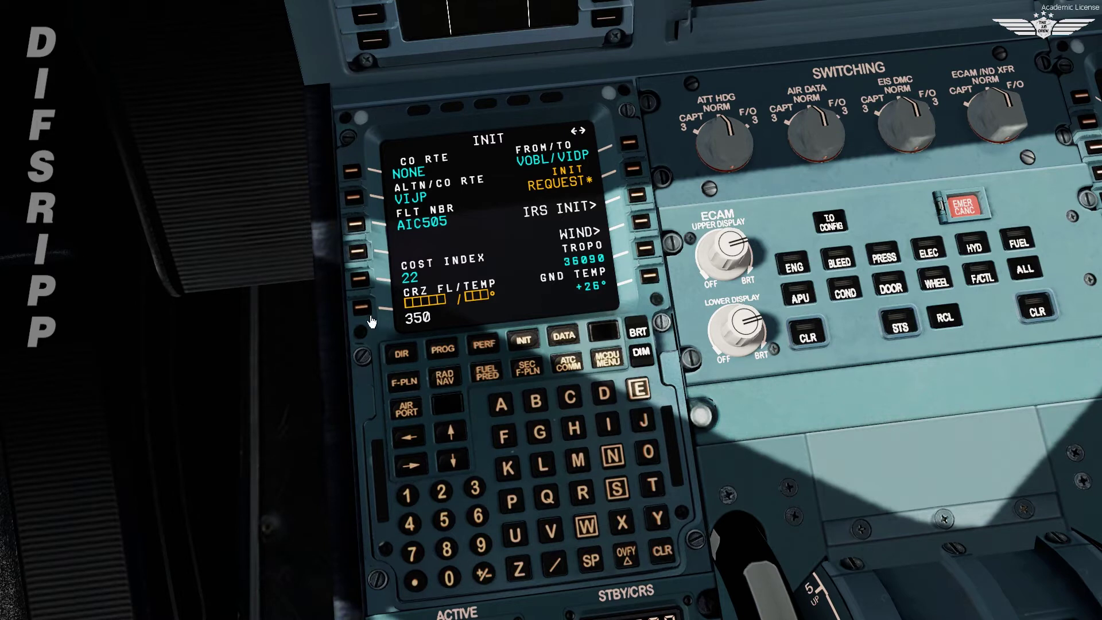
{"action": "left_click", "coordinate": [362, 308]}
{"action": "left_click", "coordinate": [567, 576]}
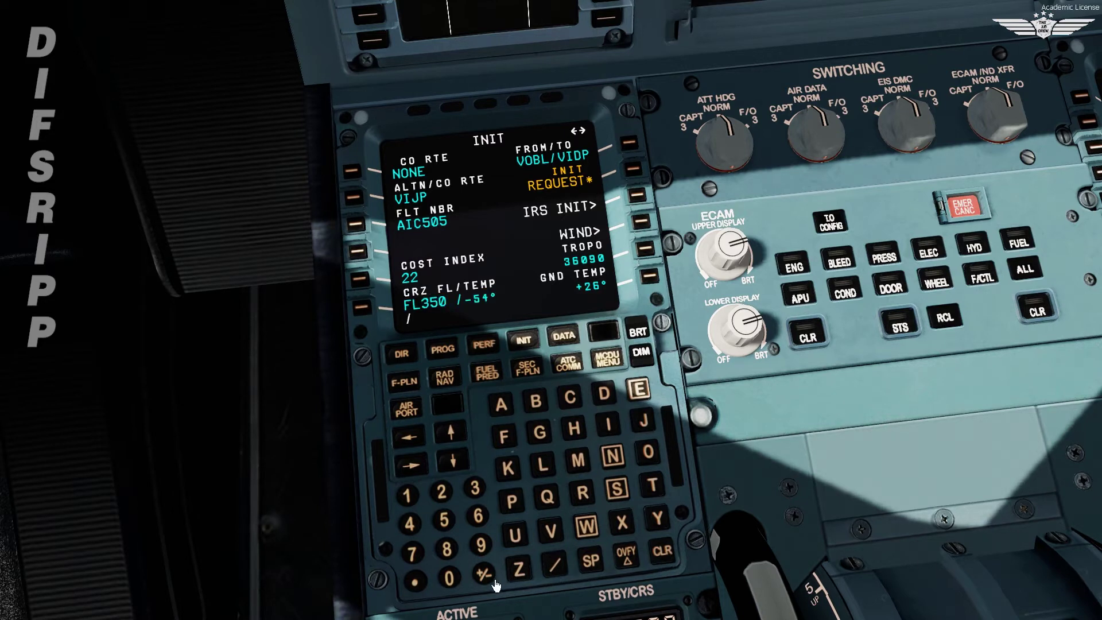
{"action": "double_click", "coordinate": [451, 523]}
{"action": "left_click", "coordinate": [361, 308]}
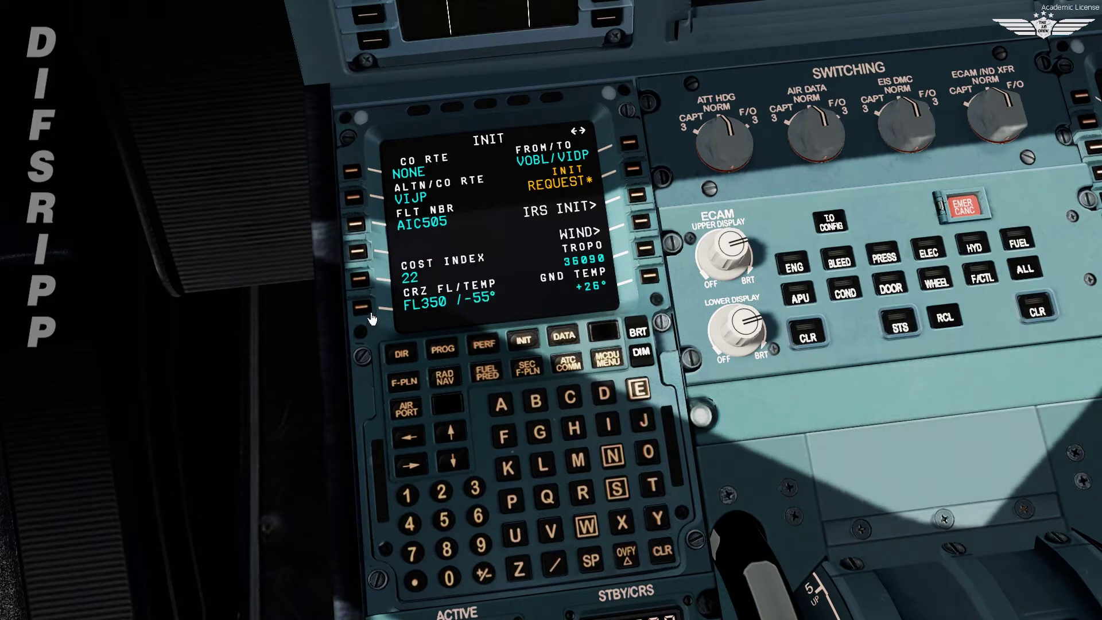
- Confirm IRS alignment, then set tropopause 48000 and ground temperature +27°
{"action": "left_click", "coordinate": [646, 204]}
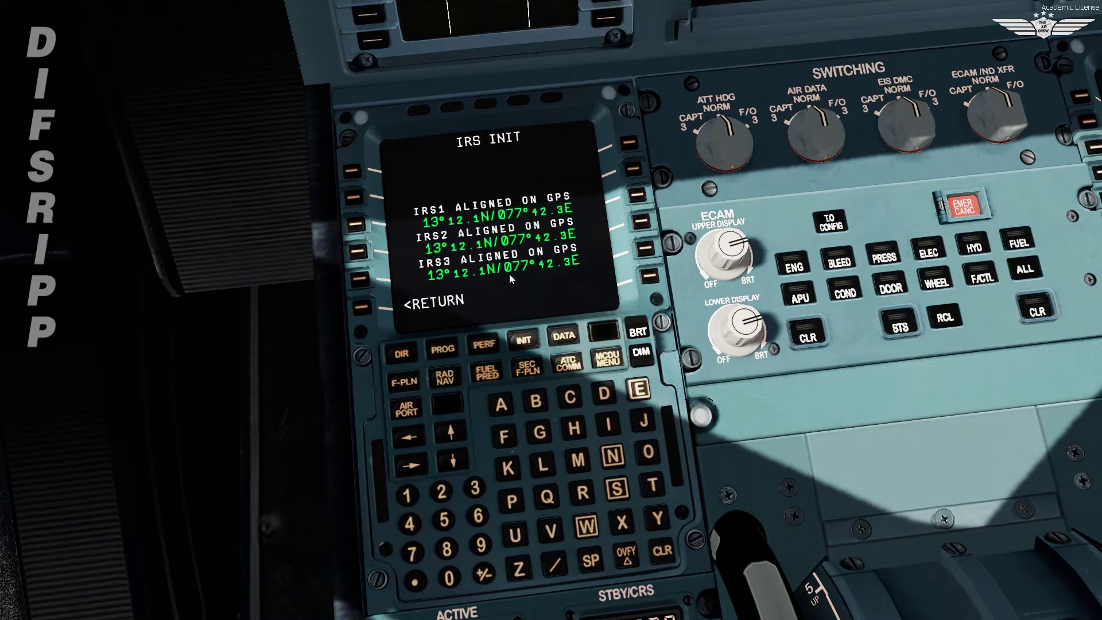
{"action": "left_click", "coordinate": [371, 315]}
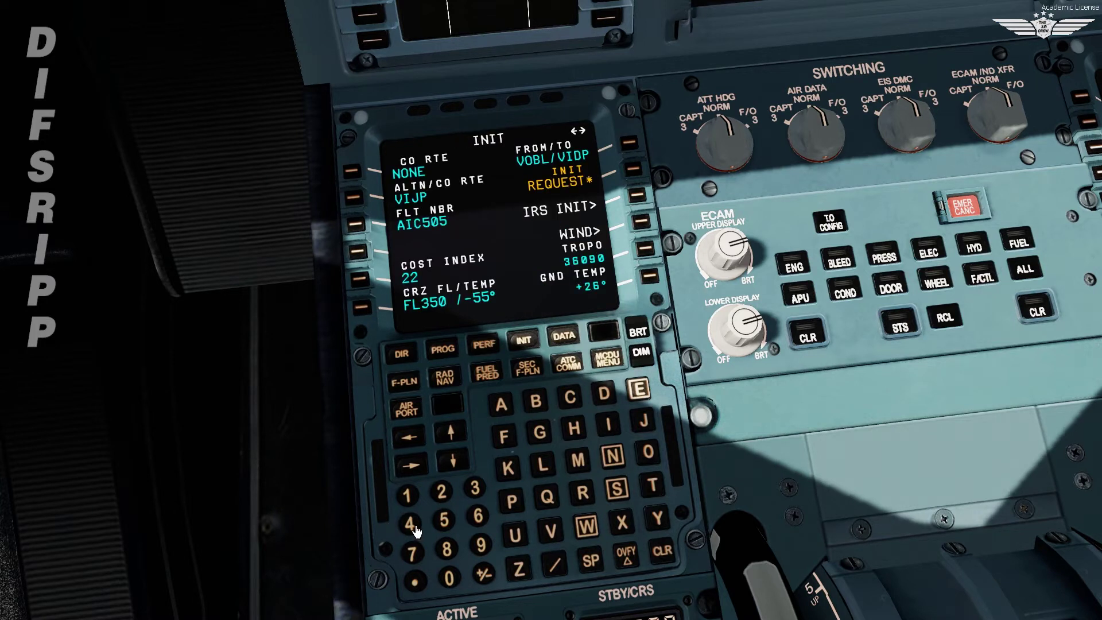
{"action": "left_click", "coordinate": [448, 550]}
{"action": "left_click", "coordinate": [450, 576]}
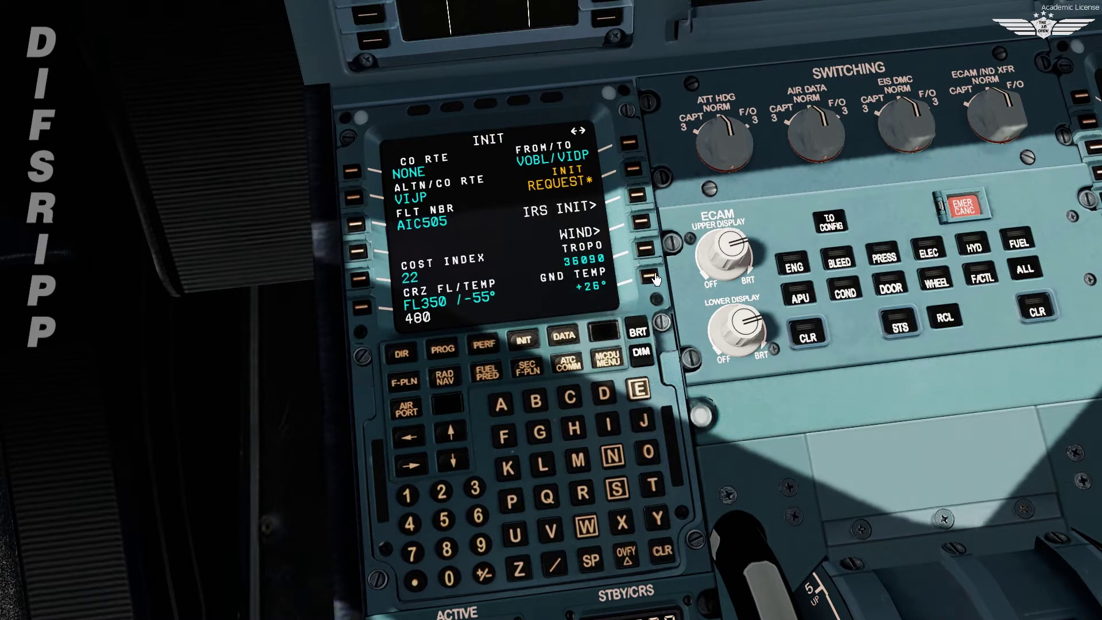
{"action": "left_click", "coordinate": [655, 253]}
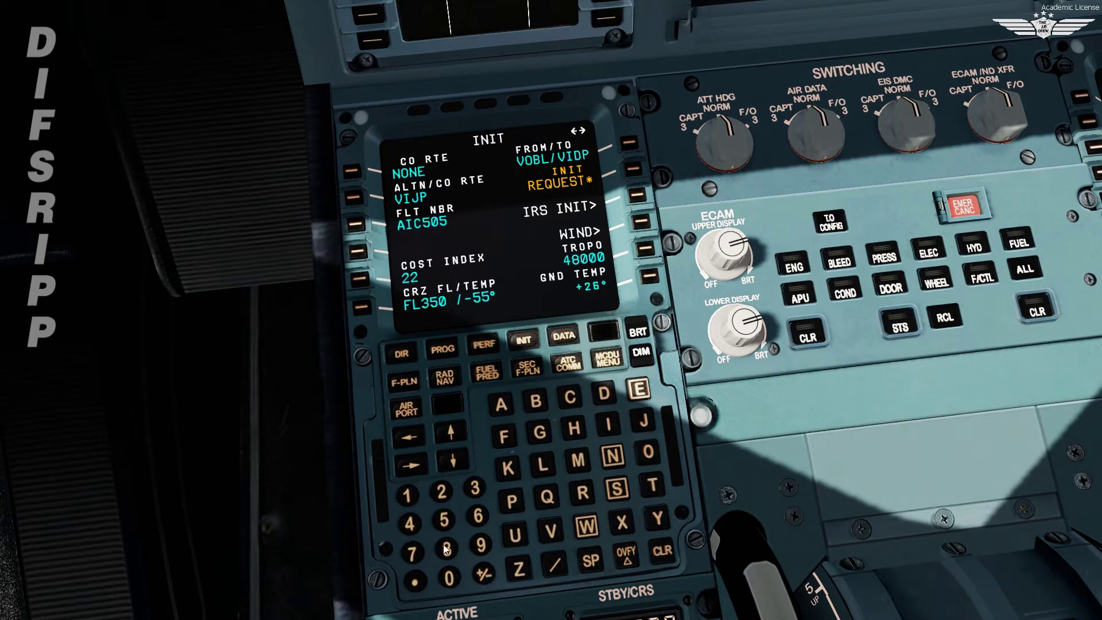
{"action": "left_click", "coordinate": [440, 498]}
{"action": "left_click", "coordinate": [423, 556]}
{"action": "left_click", "coordinate": [651, 278]}
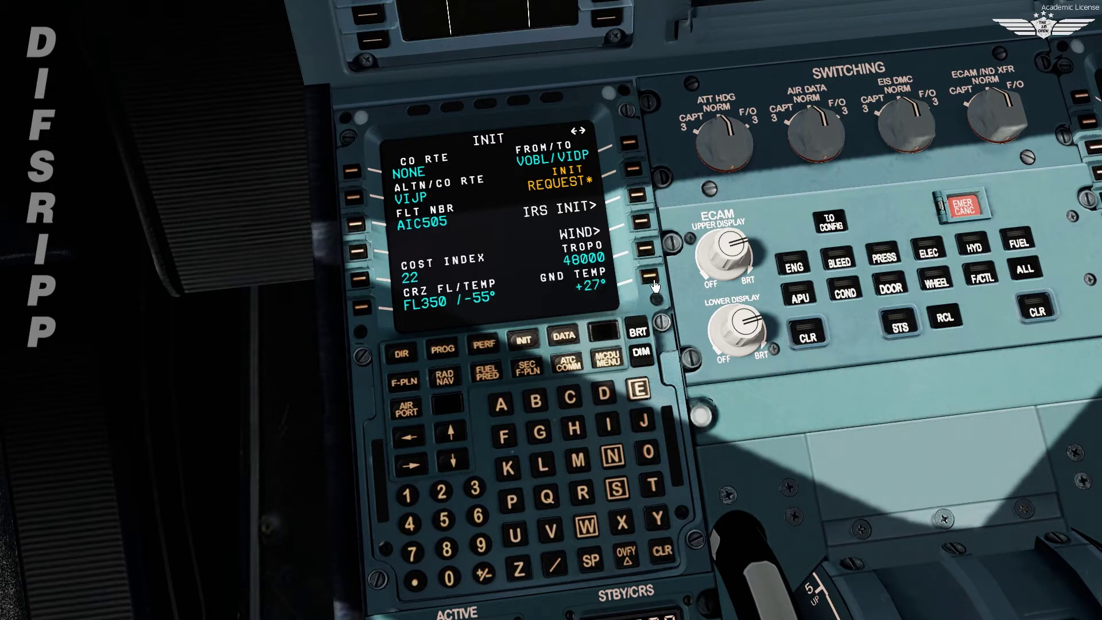
- Insert a VOBL runway 09R-ILS departure via LATI7C and scroll down to LATID's discontinuity
{"action": "left_click", "coordinate": [405, 383]}
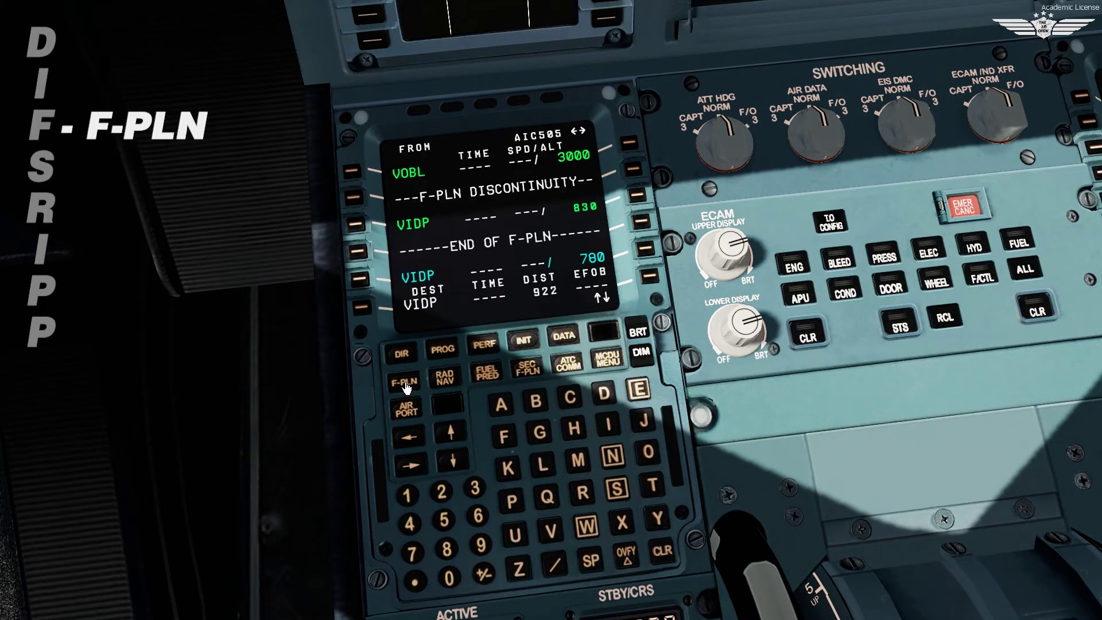
{"action": "left_click", "coordinate": [360, 175]}
{"action": "left_click", "coordinate": [362, 177]}
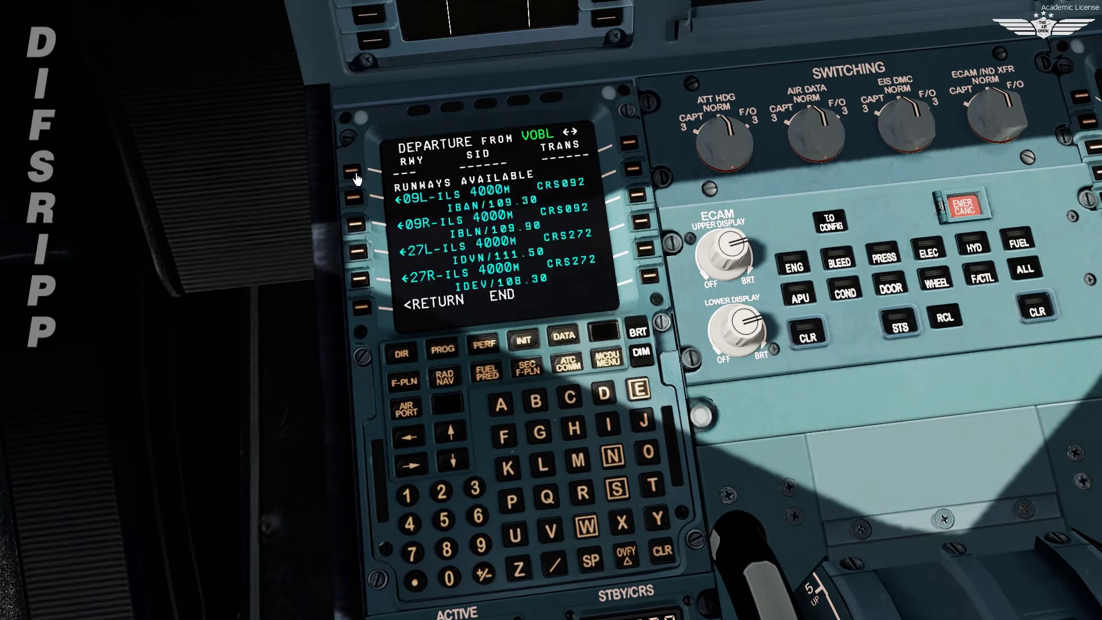
{"action": "left_click", "coordinate": [366, 236]}
{"action": "left_click", "coordinate": [451, 439]}
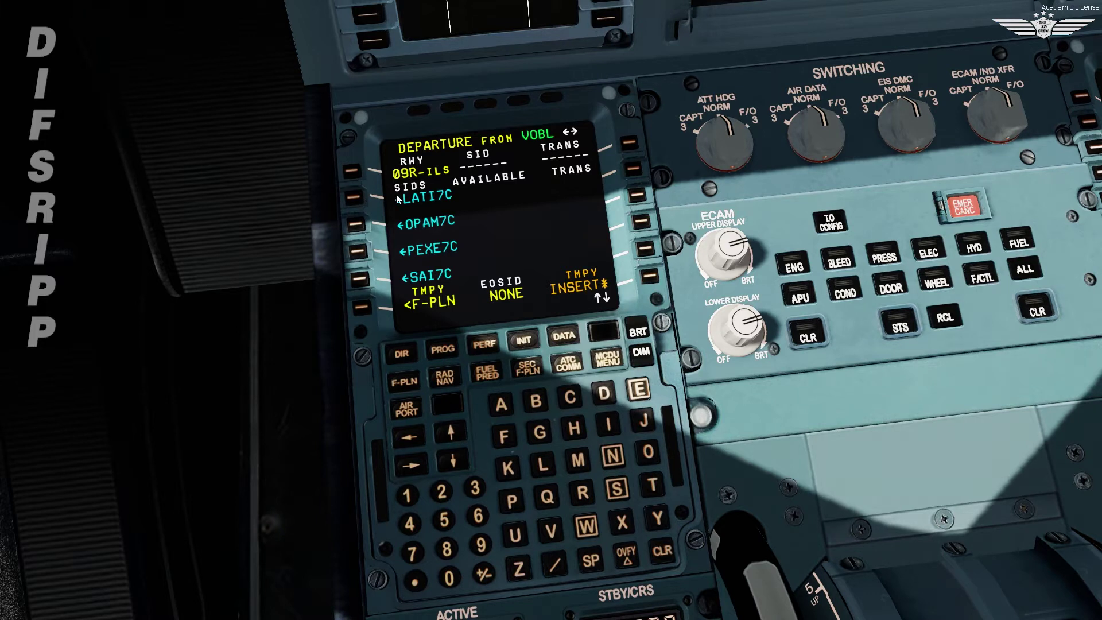
{"action": "left_click", "coordinate": [358, 202]}
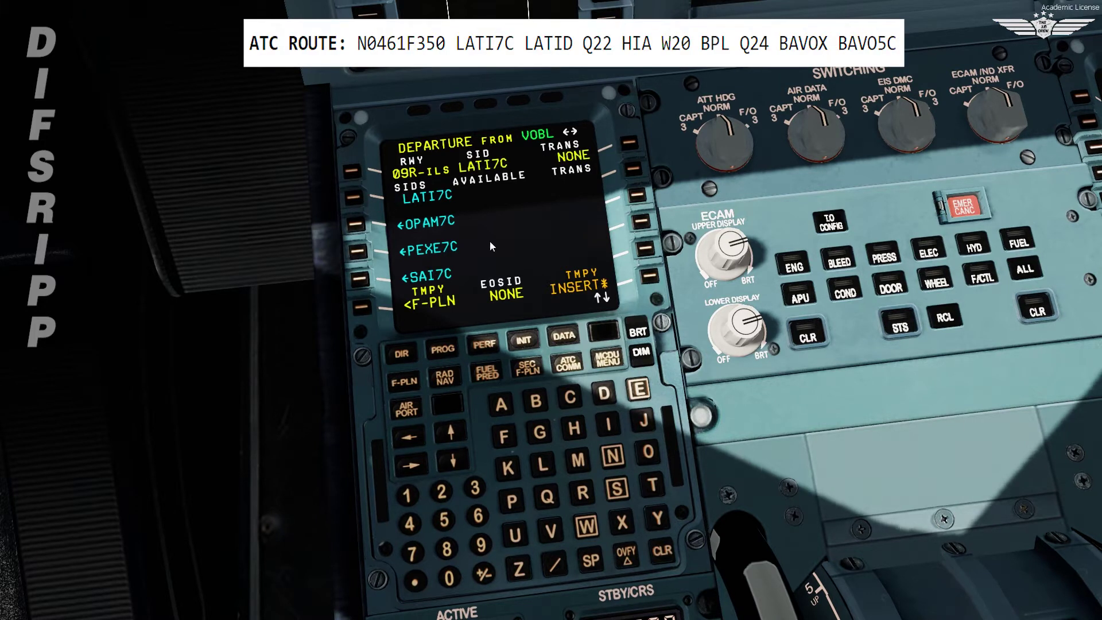
{"action": "left_click", "coordinate": [652, 281]}
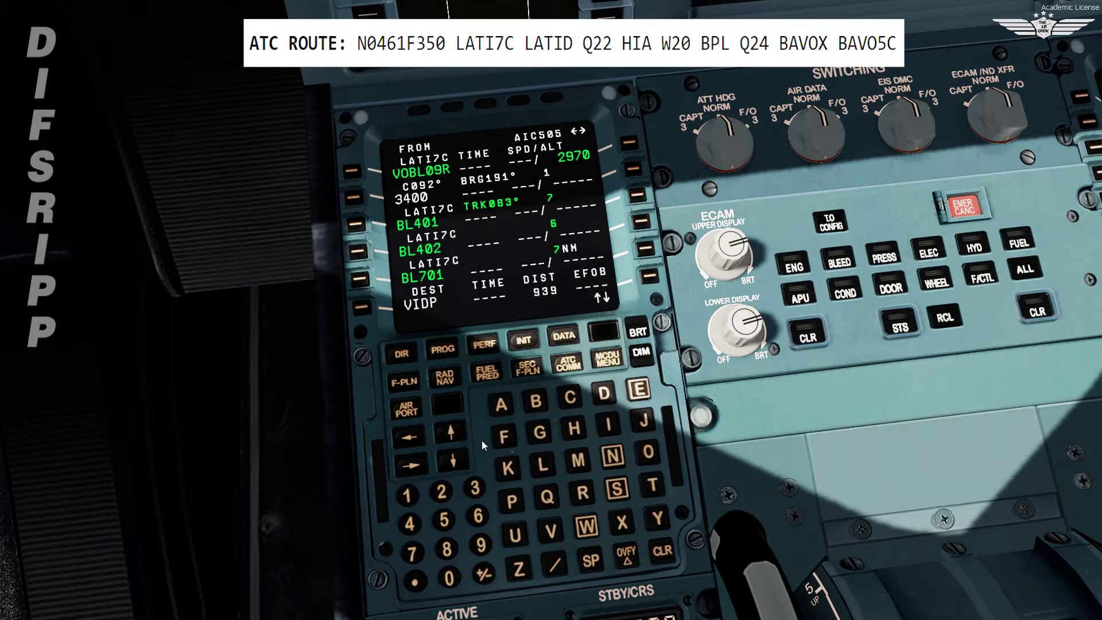
{"action": "left_click", "coordinate": [466, 442]}
{"action": "left_click", "coordinate": [466, 442]}
{"action": "left_click", "coordinate": [466, 443]}
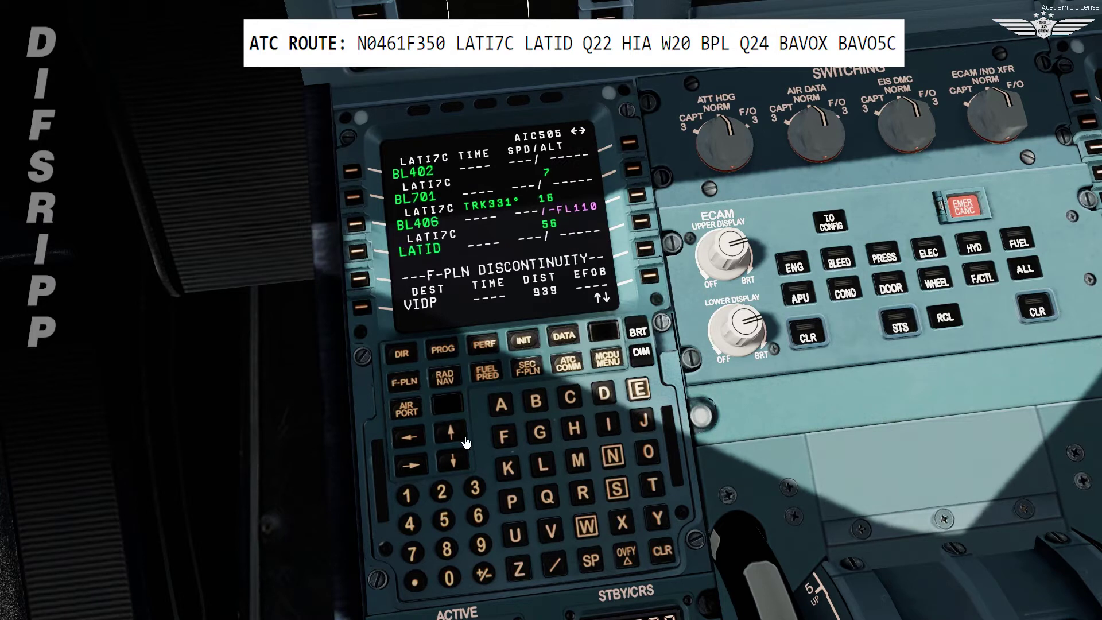
- From LATID's airway page, enter airway Q22 ending at HIA
{"action": "left_click", "coordinate": [366, 262]}
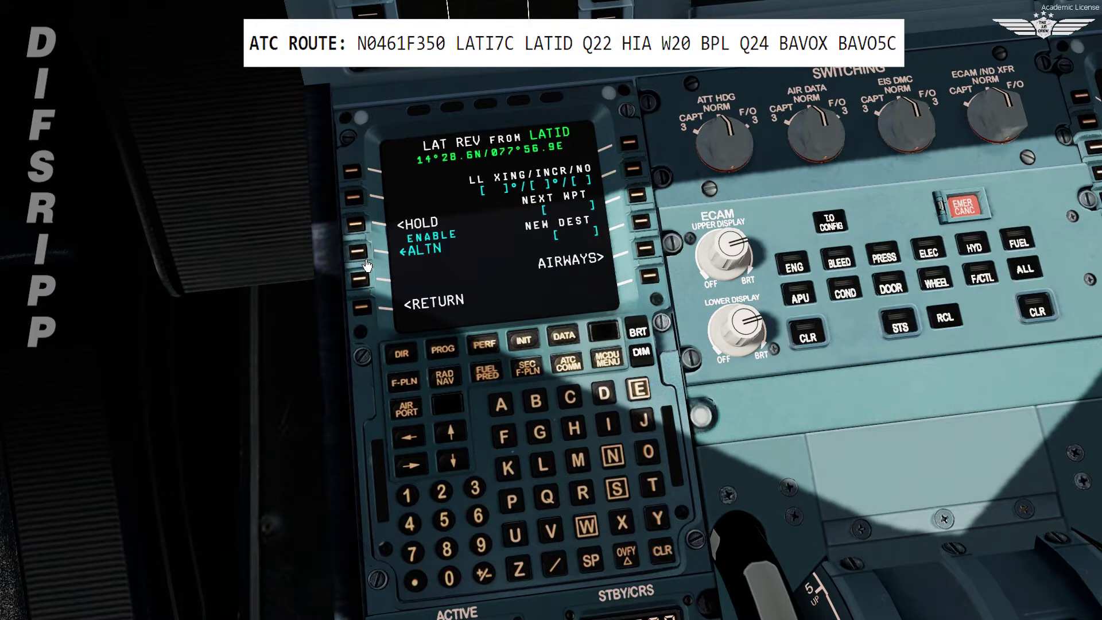
{"action": "left_click", "coordinate": [646, 249]}
{"action": "left_click", "coordinate": [560, 511]}
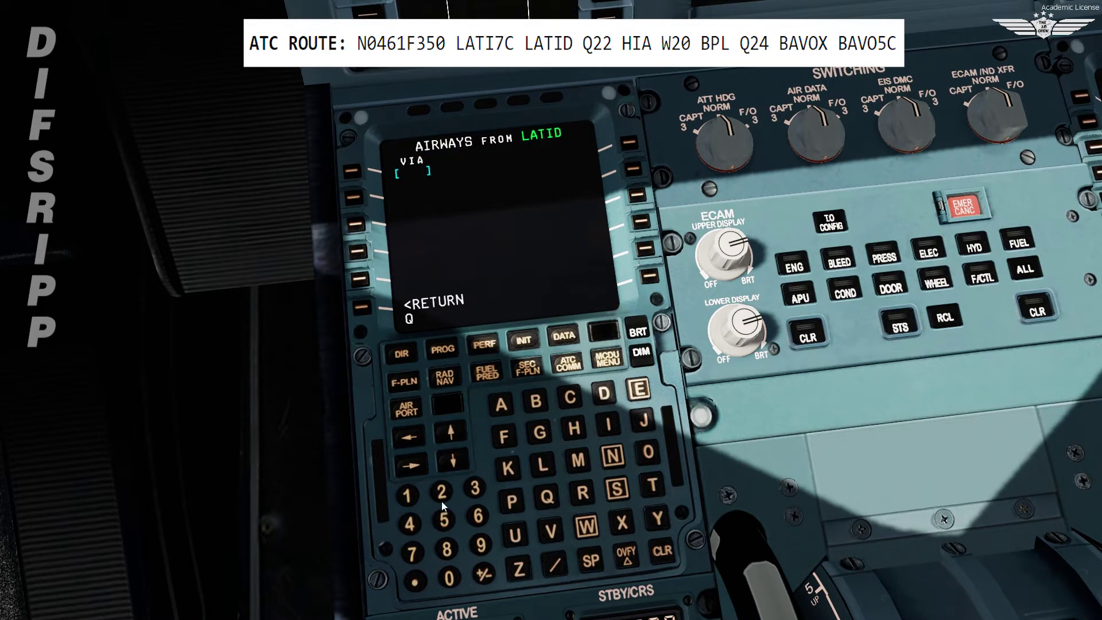
{"action": "left_click", "coordinate": [446, 496]}
{"action": "left_click", "coordinate": [446, 496]}
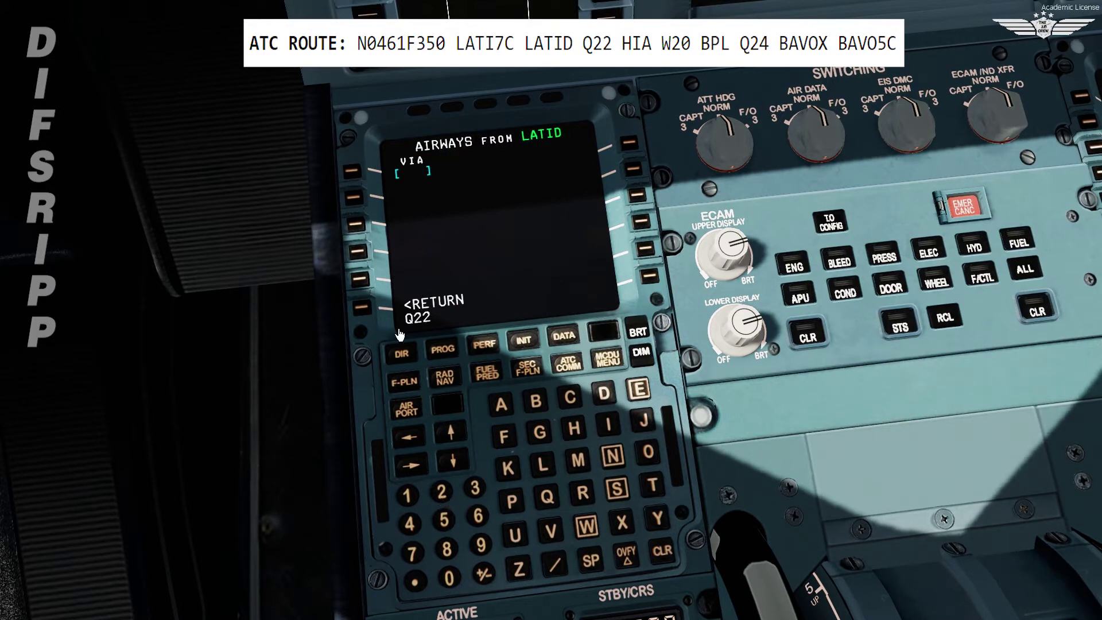
{"action": "left_click", "coordinate": [353, 171]}
{"action": "left_click", "coordinate": [574, 428]}
{"action": "left_click", "coordinate": [609, 425]}
{"action": "left_click", "coordinate": [501, 405]}
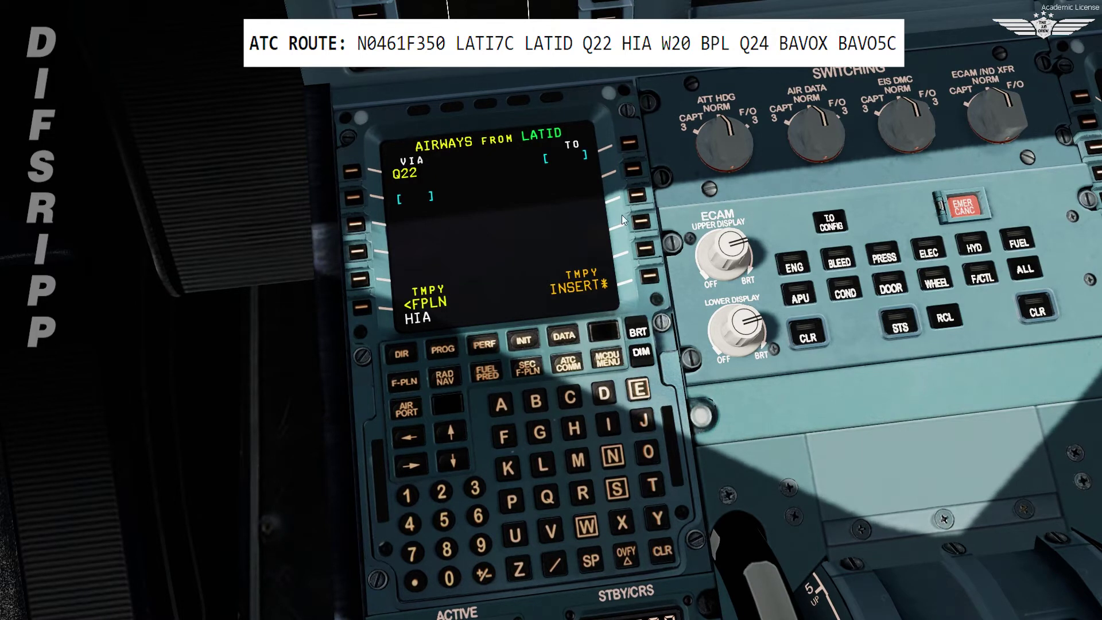
{"action": "left_click", "coordinate": [636, 150]}
- Add airway W20 ending at BPL
{"action": "left_click", "coordinate": [588, 526]}
{"action": "left_click", "coordinate": [451, 497]}
{"action": "left_click", "coordinate": [451, 581]}
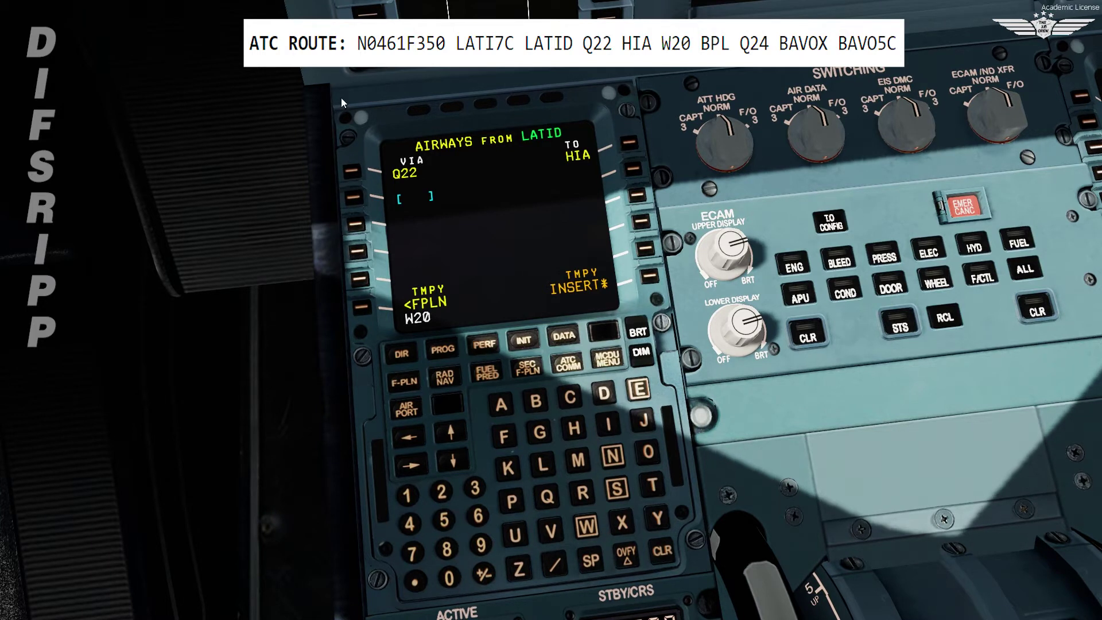
{"action": "left_click", "coordinate": [365, 204]}
{"action": "left_click", "coordinate": [536, 401]}
{"action": "left_click", "coordinate": [512, 501]}
{"action": "left_click", "coordinate": [545, 474]}
{"action": "left_click", "coordinate": [635, 176]}
- Add airway Q24 ending at BAVOX
{"action": "left_click", "coordinate": [545, 497]}
{"action": "left_click", "coordinate": [442, 492]}
{"action": "left_click", "coordinate": [409, 524]}
{"action": "left_click", "coordinate": [357, 224]}
{"action": "left_click", "coordinate": [541, 406]}
{"action": "left_click", "coordinate": [509, 409]}
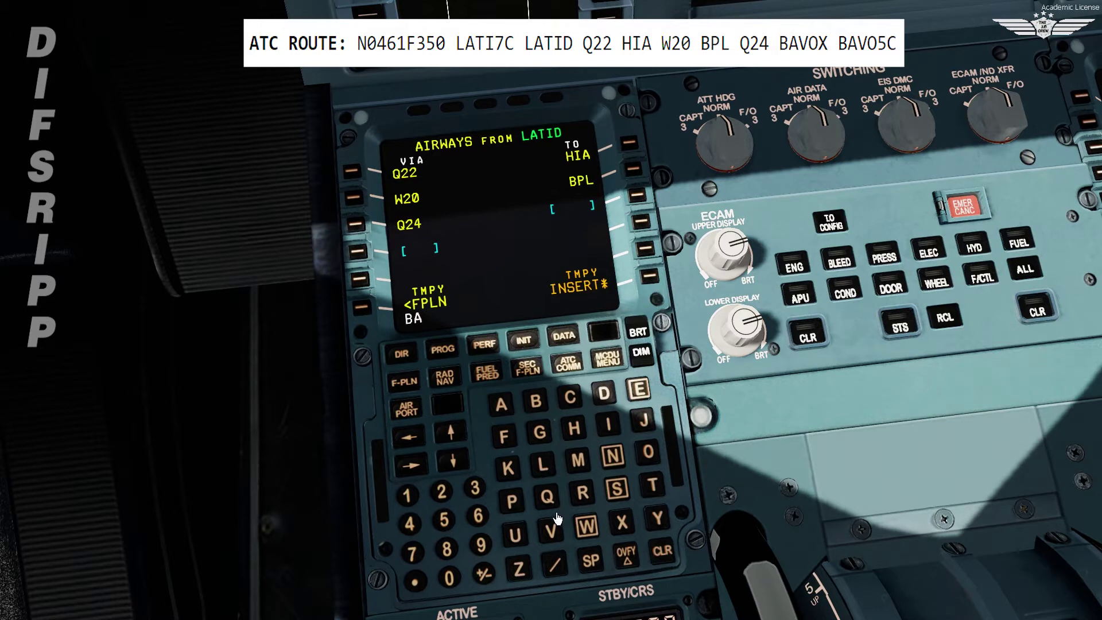
{"action": "left_click", "coordinate": [553, 527]}
{"action": "left_click", "coordinate": [648, 453]}
{"action": "left_click", "coordinate": [623, 521]}
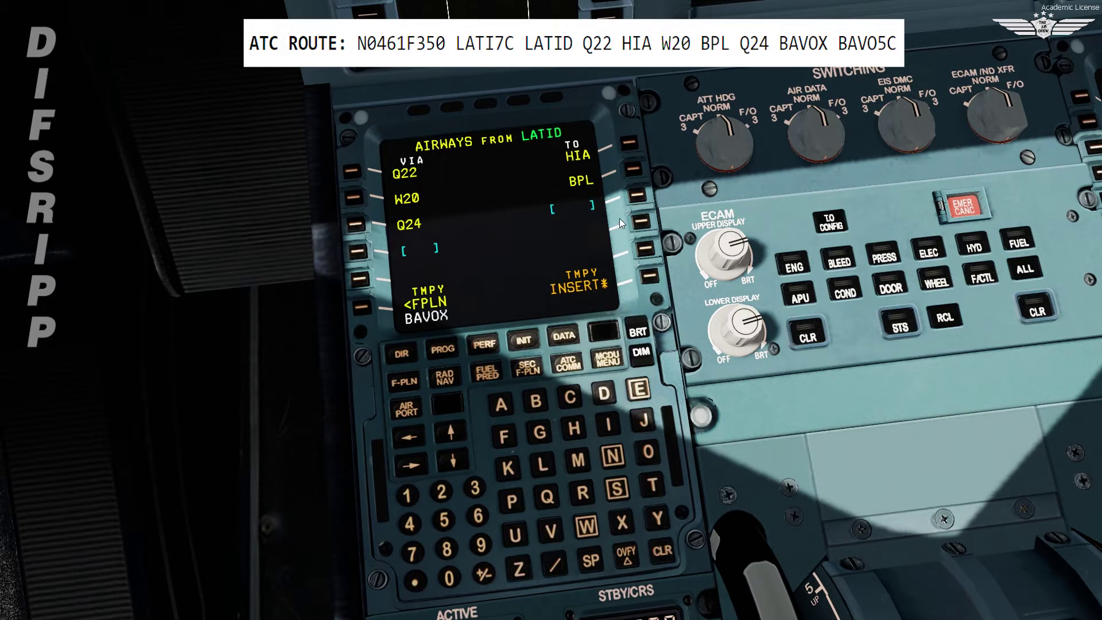
{"action": "left_click", "coordinate": [638, 196]}
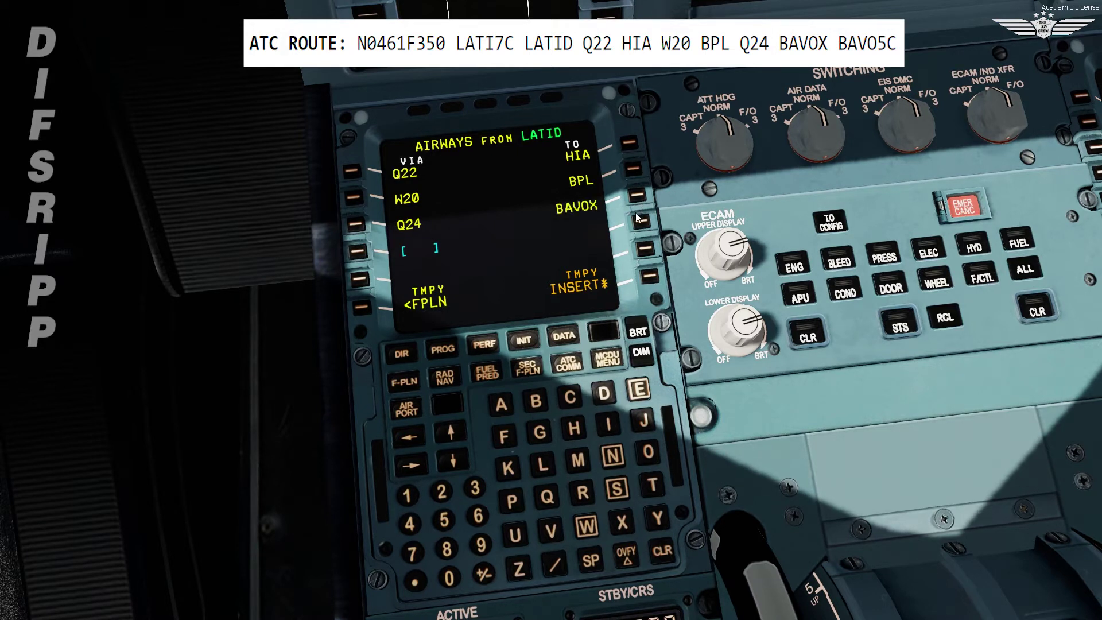
- Insert the airway revision and scroll through the updated flight plan
{"action": "left_click", "coordinate": [649, 278]}
{"action": "left_click", "coordinate": [459, 437]}
{"action": "left_click", "coordinate": [460, 436]}
{"action": "left_click", "coordinate": [460, 436]}
{"action": "left_click", "coordinate": [460, 437]}
{"action": "left_click", "coordinate": [459, 437]}
{"action": "left_click", "coordinate": [460, 436]}
{"action": "left_click", "coordinate": [460, 436]}
{"action": "left_click", "coordinate": [460, 437]}
{"action": "left_click", "coordinate": [459, 437]}
{"action": "left_click", "coordinate": [460, 436]}
{"action": "left_click", "coordinate": [459, 437]}
{"action": "left_click", "coordinate": [460, 436]}
- Insert the VIDP ILS29 approach with BAVO5C arrival, then scroll to the alternate section
{"action": "left_click", "coordinate": [362, 307]}
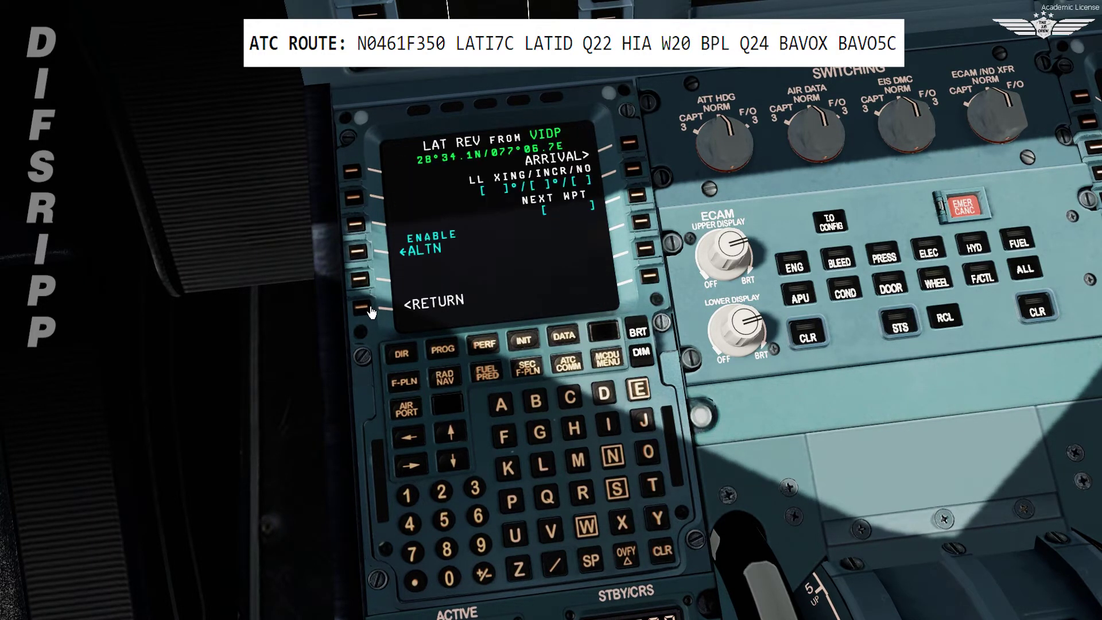
{"action": "left_click", "coordinate": [630, 147]}
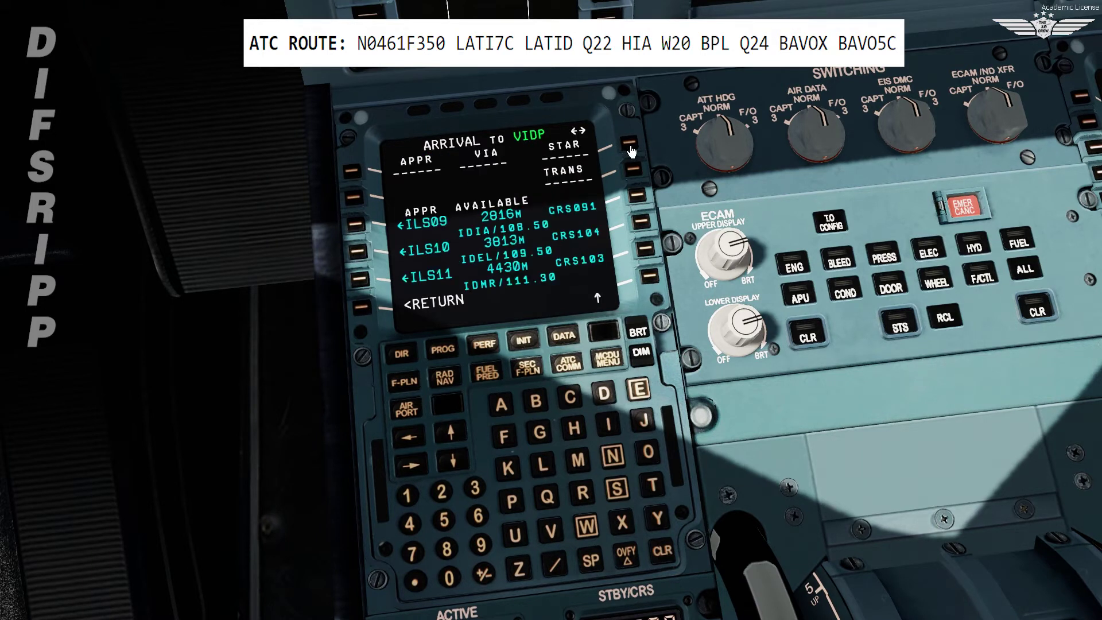
{"action": "left_click", "coordinate": [453, 437]}
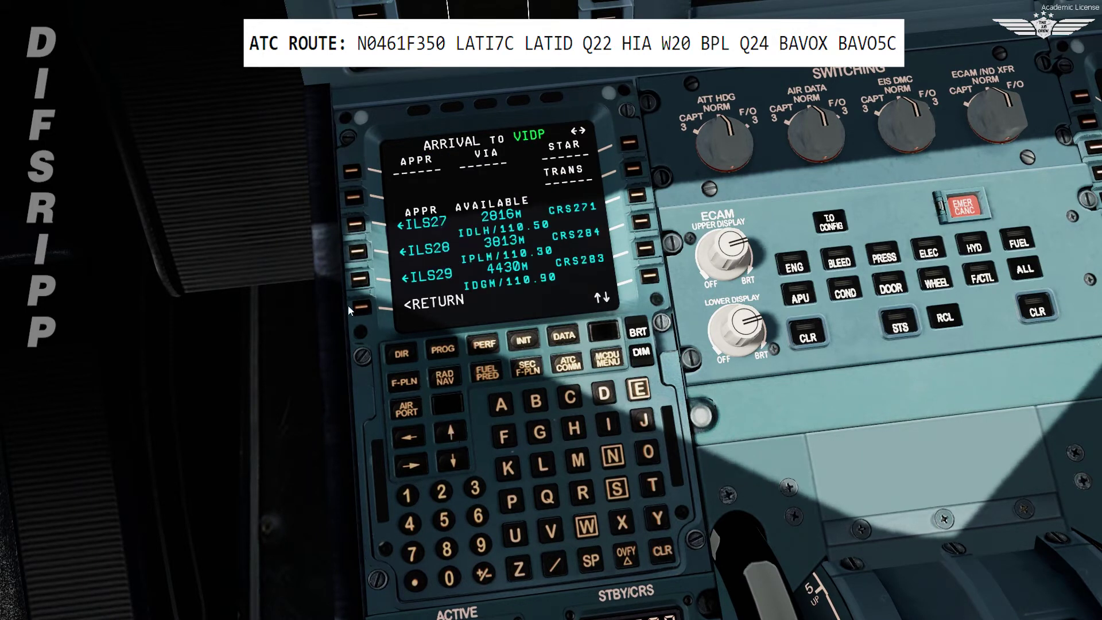
{"action": "left_click", "coordinate": [365, 285]}
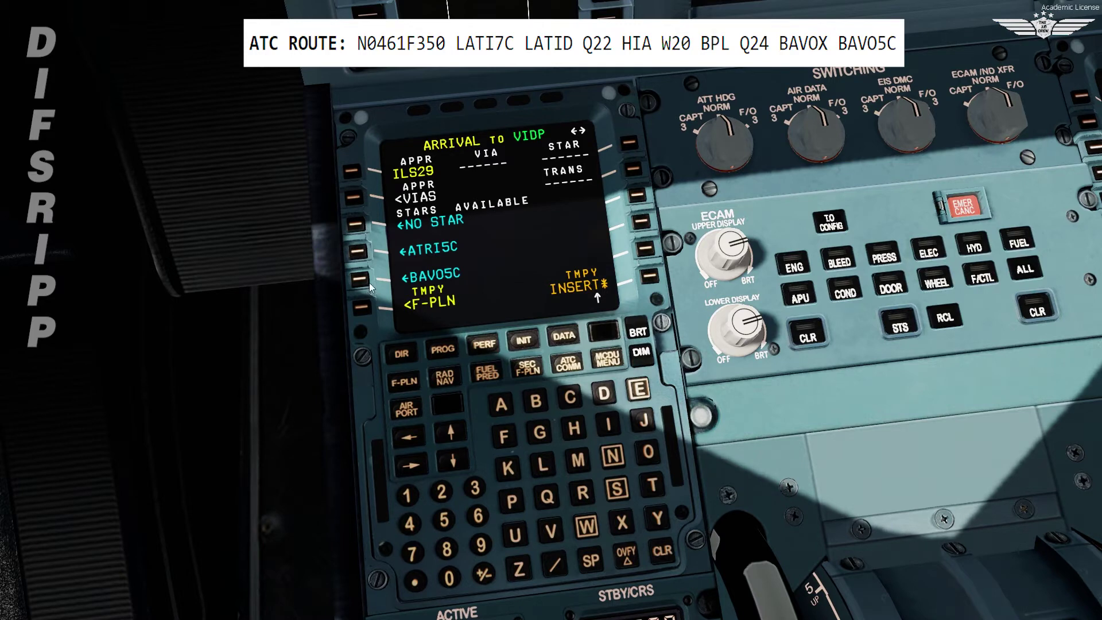
{"action": "left_click", "coordinate": [376, 288]}
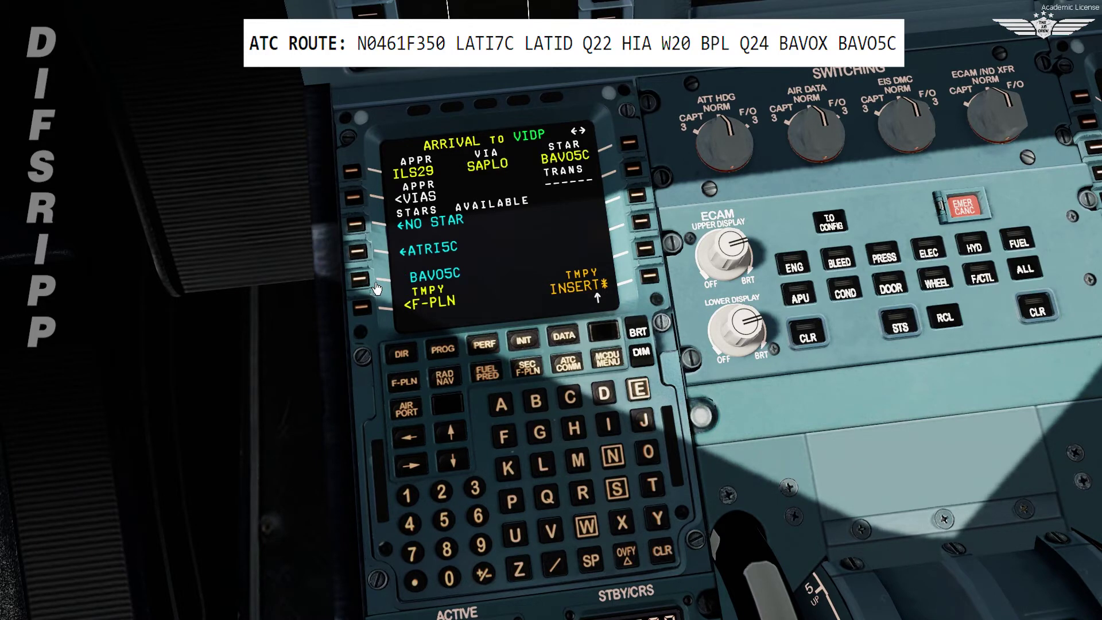
{"action": "left_click", "coordinate": [660, 286]}
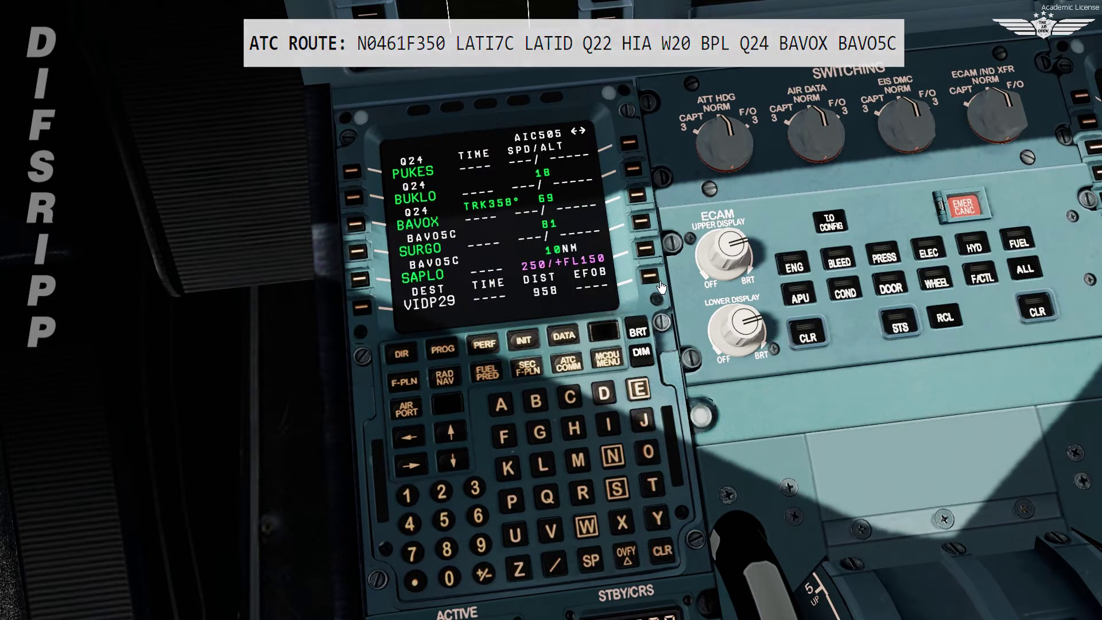
{"action": "left_click", "coordinate": [466, 433]}
{"action": "left_click", "coordinate": [466, 433]}
{"action": "left_click", "coordinate": [467, 433]}
{"action": "left_click", "coordinate": [467, 433]}
{"action": "left_click", "coordinate": [466, 433]}
{"action": "left_click", "coordinate": [466, 433]}
{"action": "left_click", "coordinate": [466, 433]}
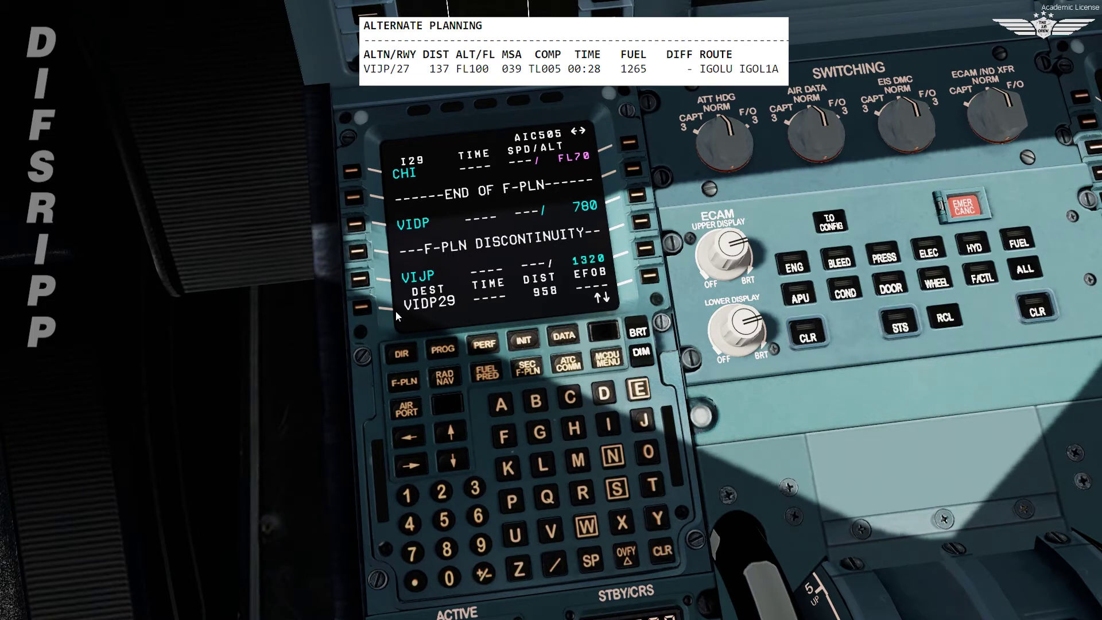
- Insert an alternate departure from VIDP runway 29 with no SID
{"action": "left_click", "coordinate": [356, 225]}
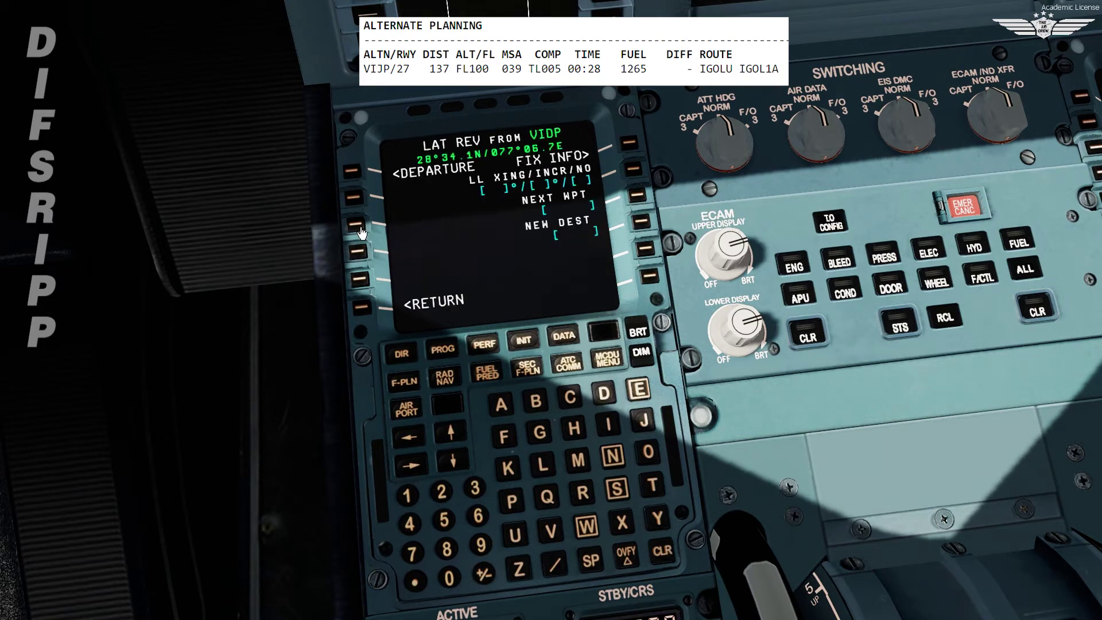
{"action": "left_click", "coordinate": [360, 180]}
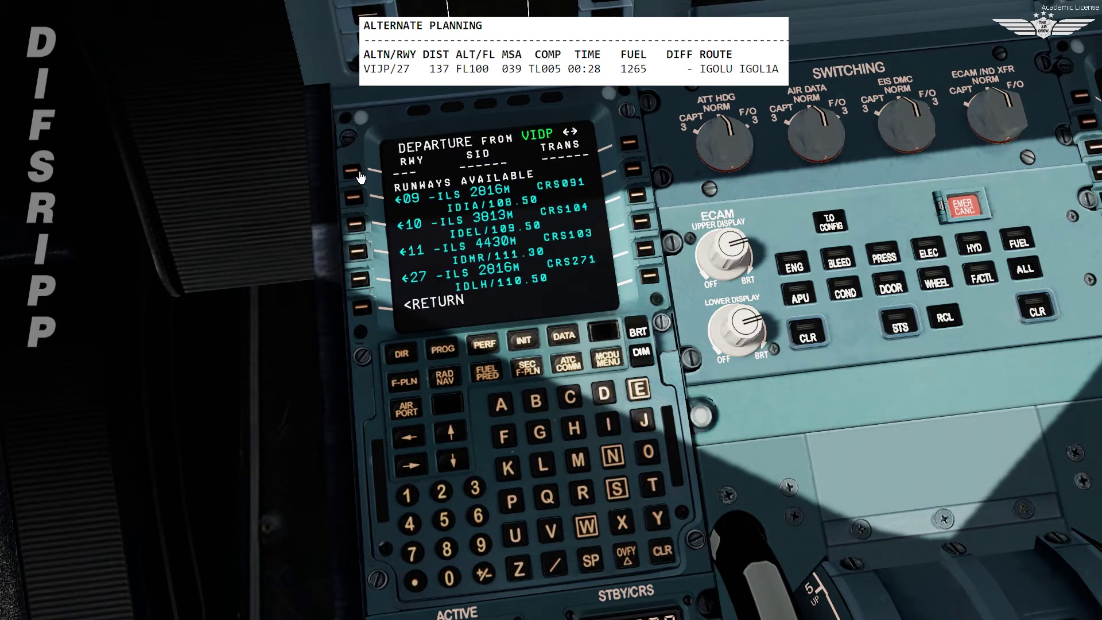
{"action": "left_click", "coordinate": [453, 439]}
{"action": "left_click", "coordinate": [359, 229]}
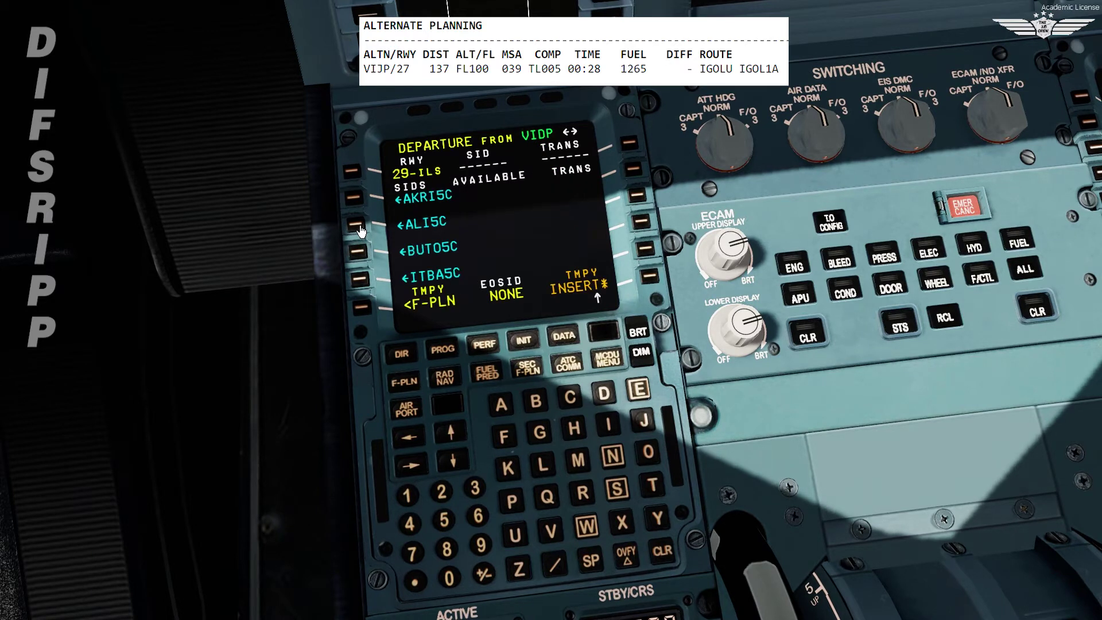
{"action": "left_click", "coordinate": [450, 441]}
{"action": "left_click", "coordinate": [355, 250]}
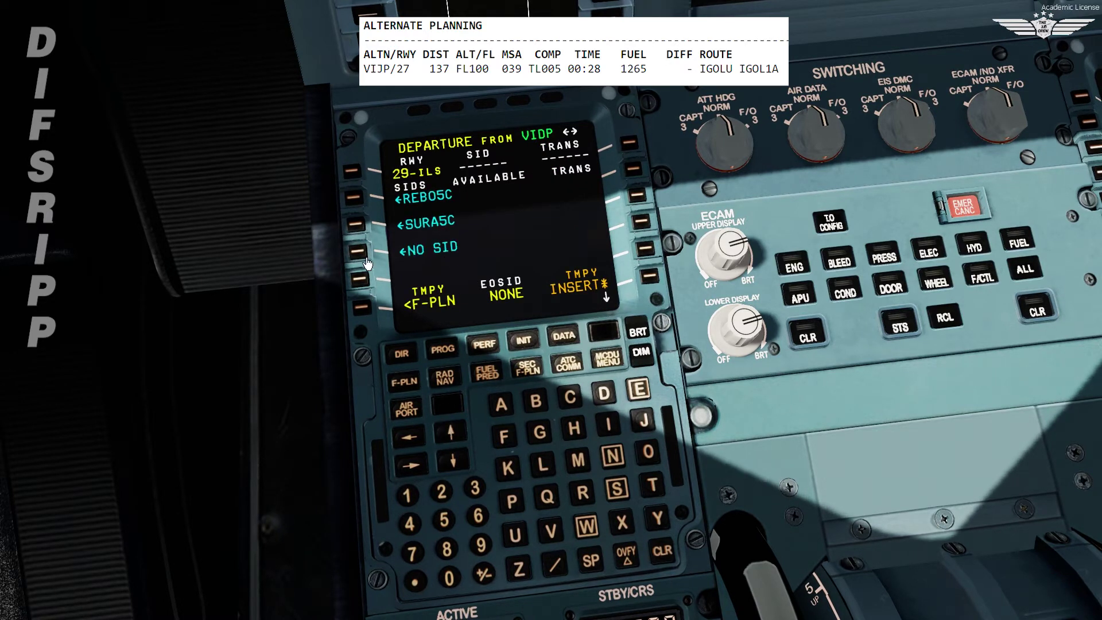
{"action": "left_click", "coordinate": [650, 276]}
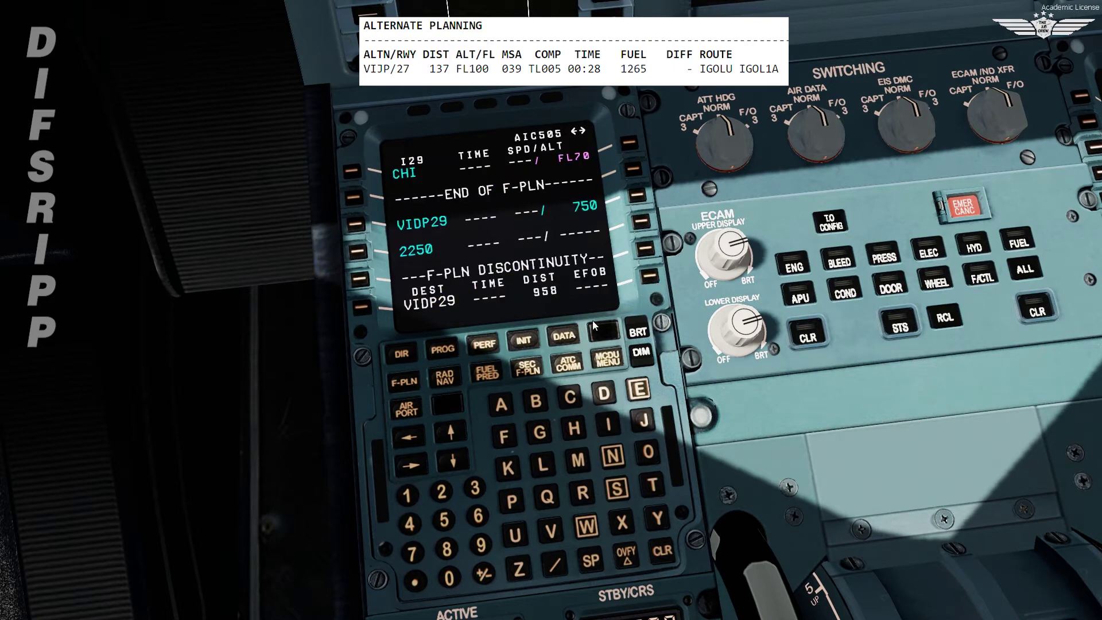
- Insert the VIJP ILS27 Z approach with the IGOL1A arrival
{"action": "left_click", "coordinate": [452, 435]}
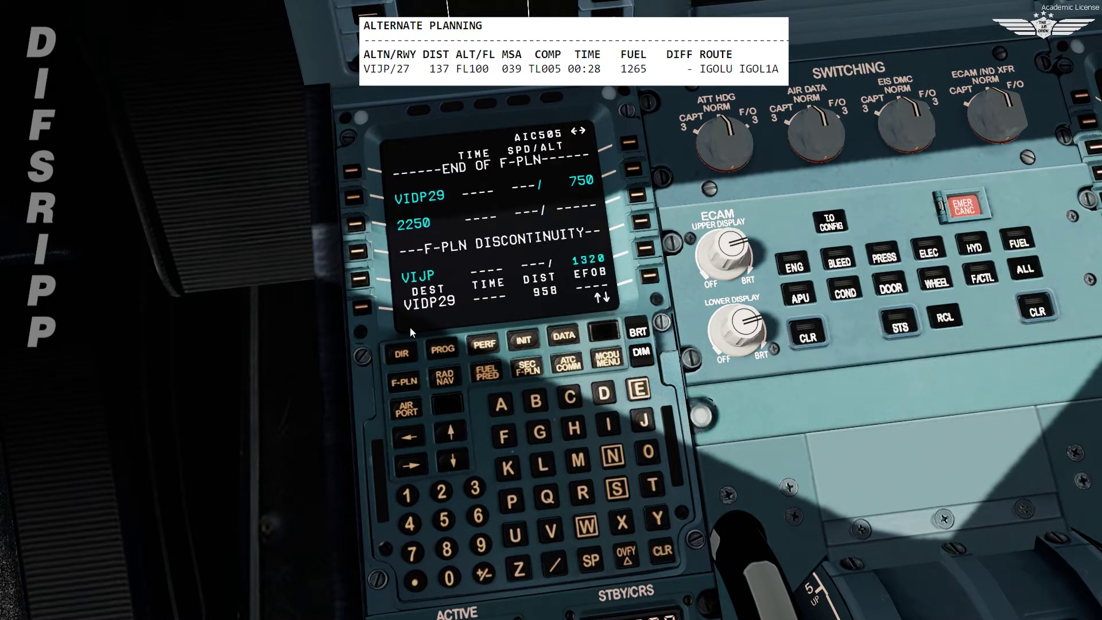
{"action": "left_click", "coordinate": [360, 279]}
{"action": "left_click", "coordinate": [627, 144]}
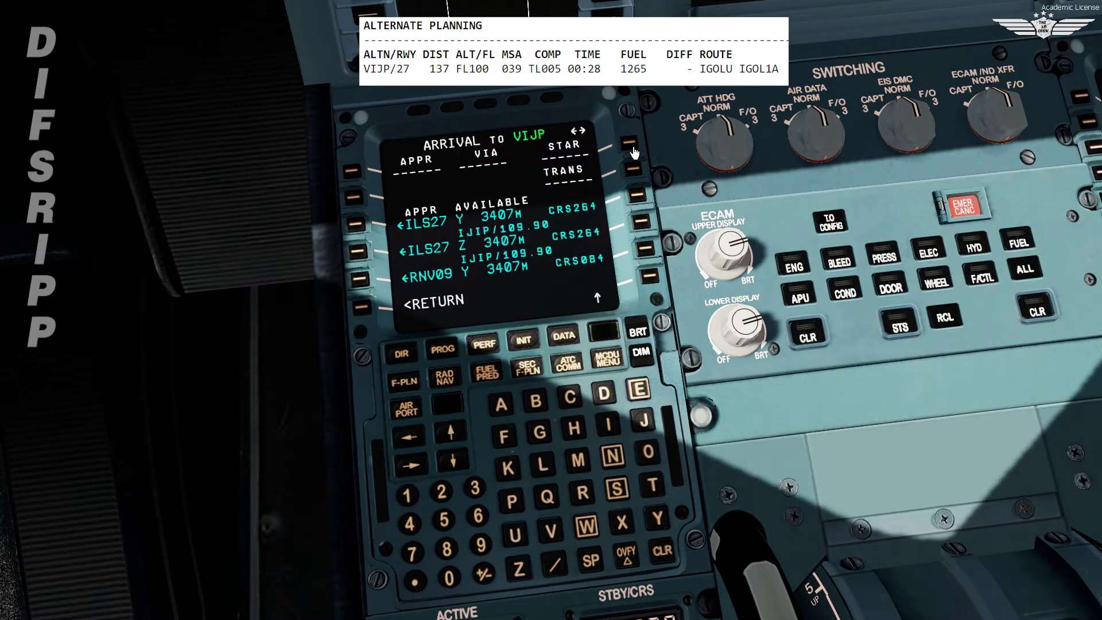
{"action": "left_click", "coordinate": [365, 258]}
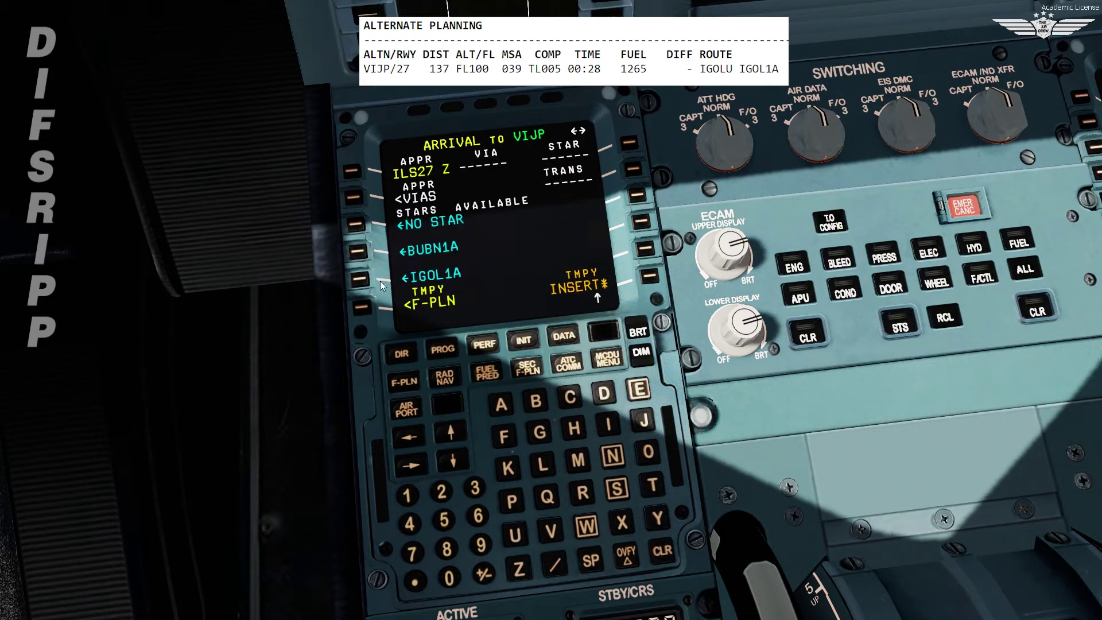
{"action": "left_click", "coordinate": [373, 284]}
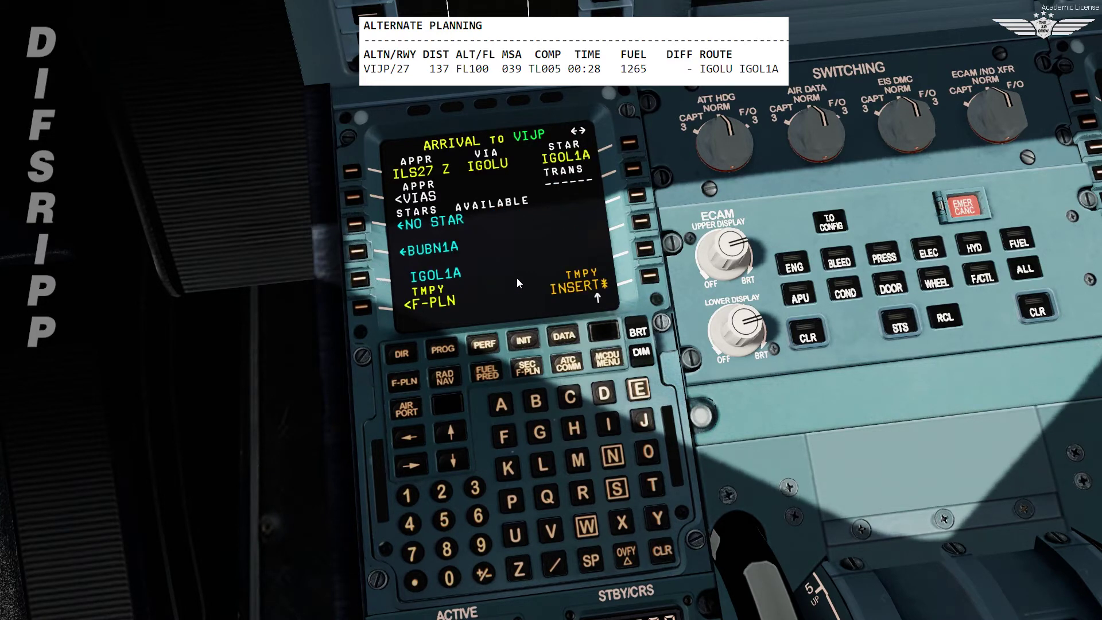
{"action": "left_click", "coordinate": [650, 279]}
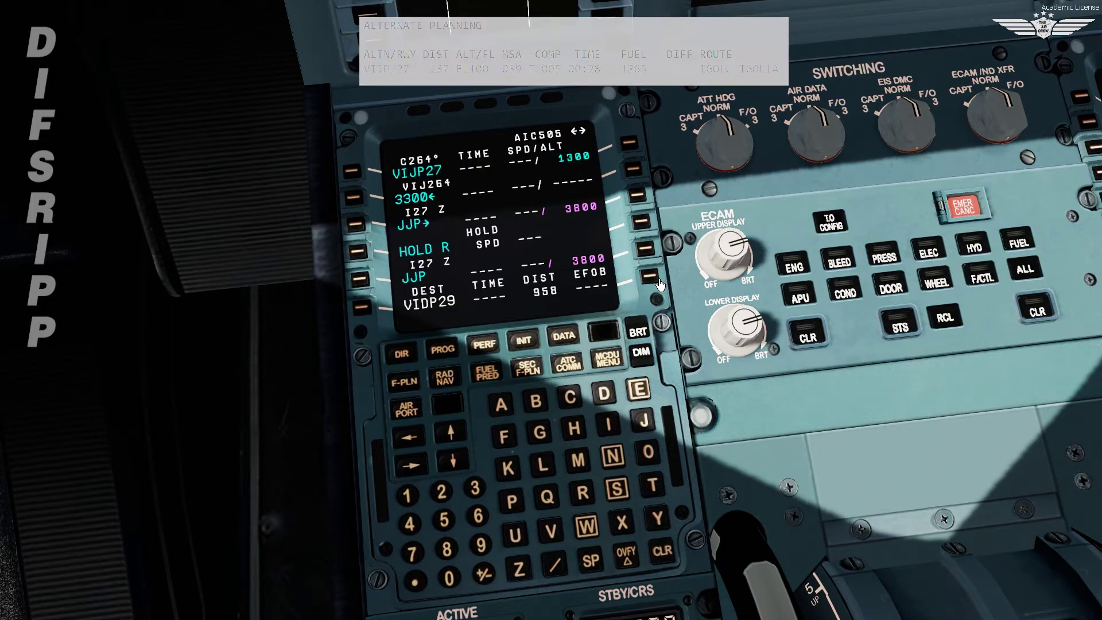
- Delete the discontinuity before IGOLU and return to the start of the flight plan
{"action": "left_click", "coordinate": [460, 463]}
{"action": "left_click", "coordinate": [459, 462]}
{"action": "left_click", "coordinate": [459, 462]}
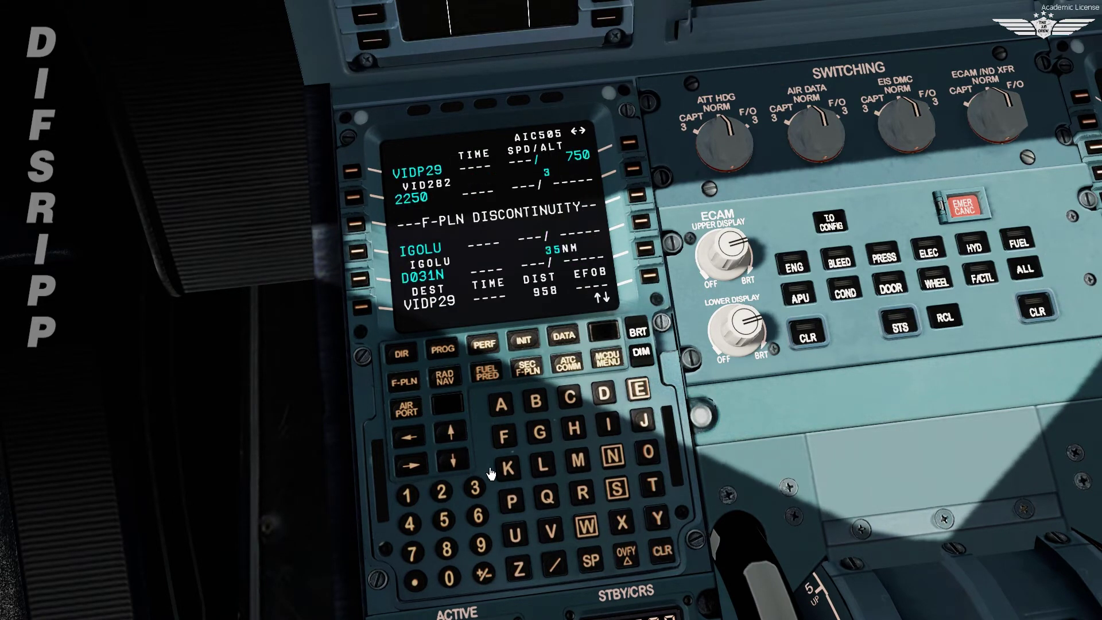
{"action": "left_click", "coordinate": [662, 551]}
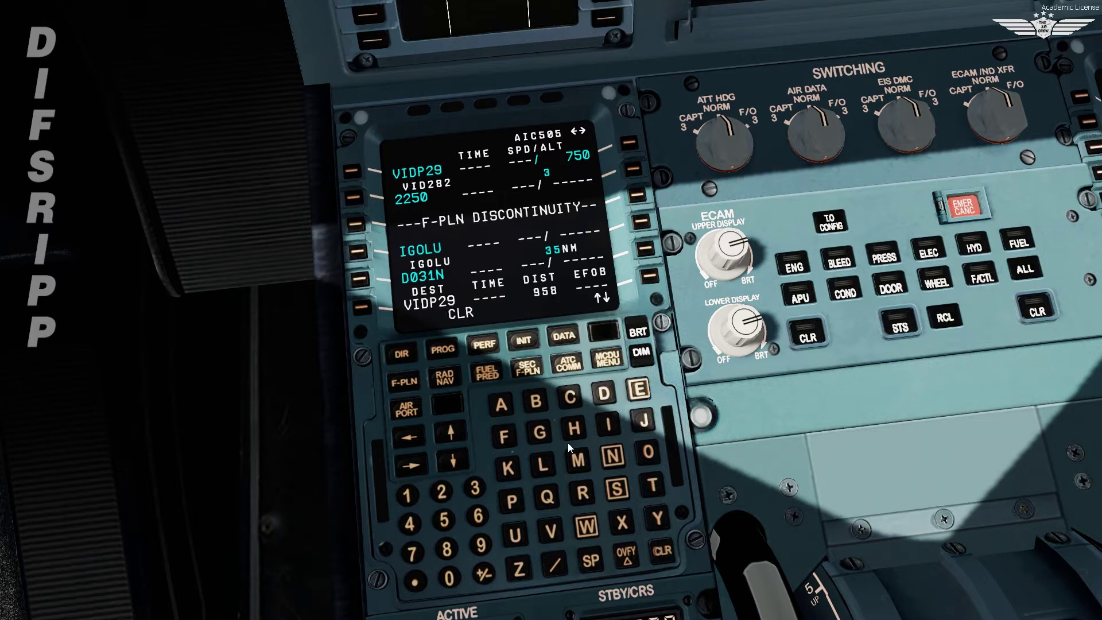
{"action": "left_click", "coordinate": [369, 231]}
{"action": "left_click", "coordinate": [660, 280]}
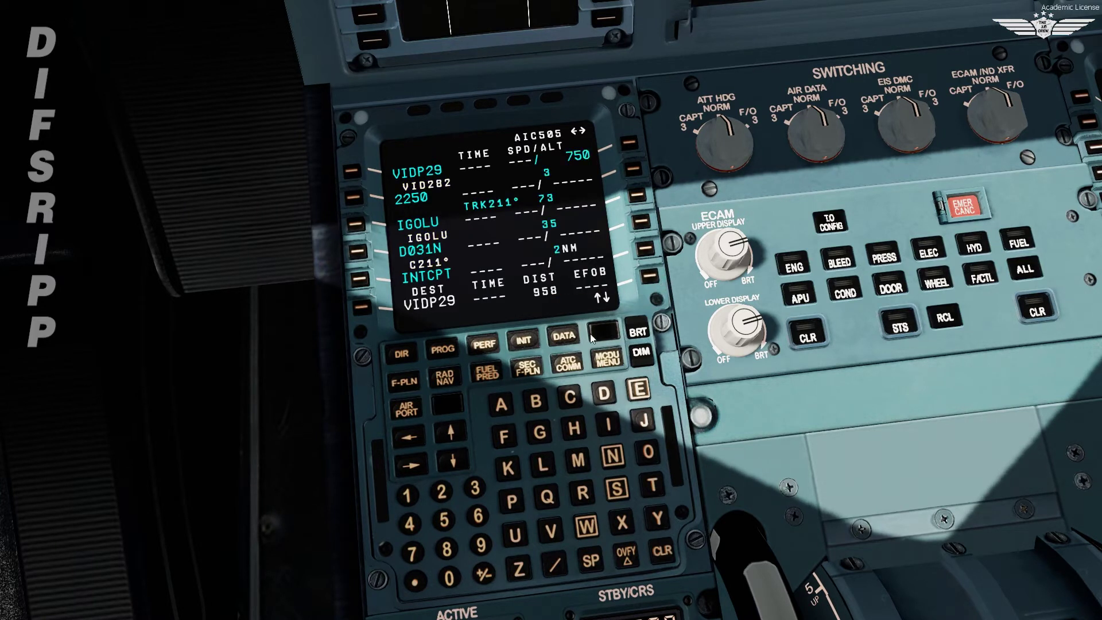
{"action": "left_click", "coordinate": [421, 381]}
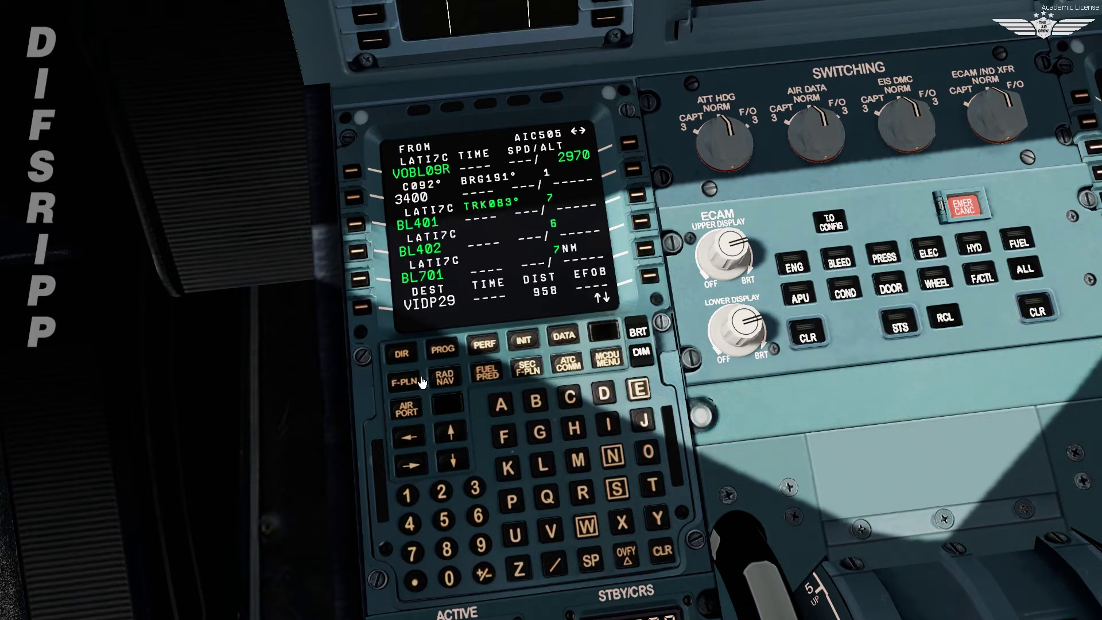
- Review the BL402 climb wind data, then look up to the FCU panel
{"action": "left_click", "coordinate": [646, 226]}
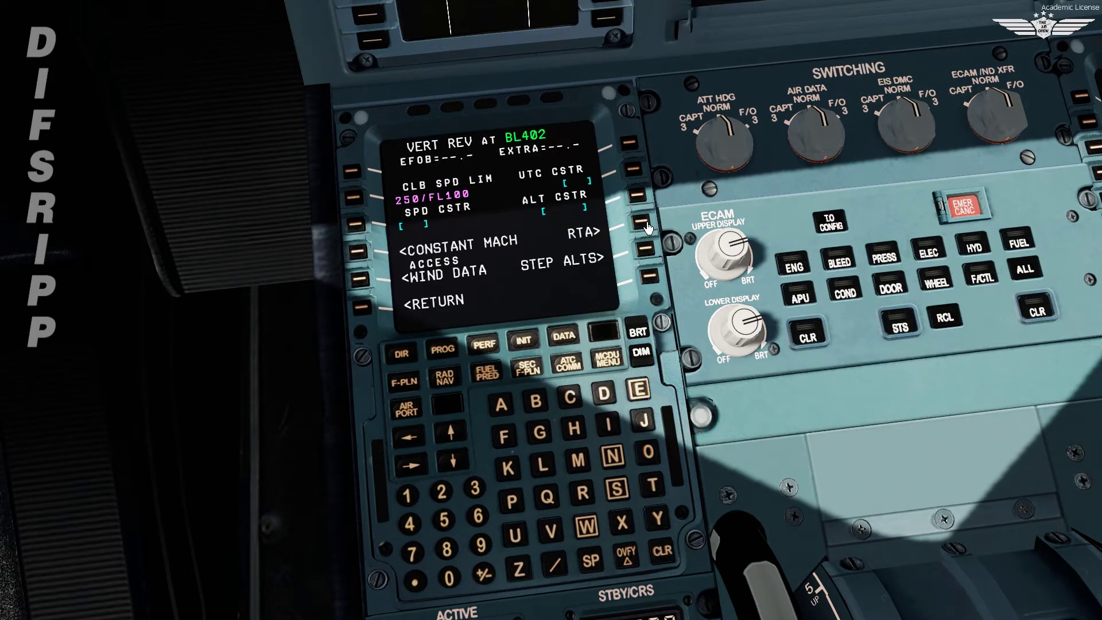
{"action": "left_click", "coordinate": [361, 279]}
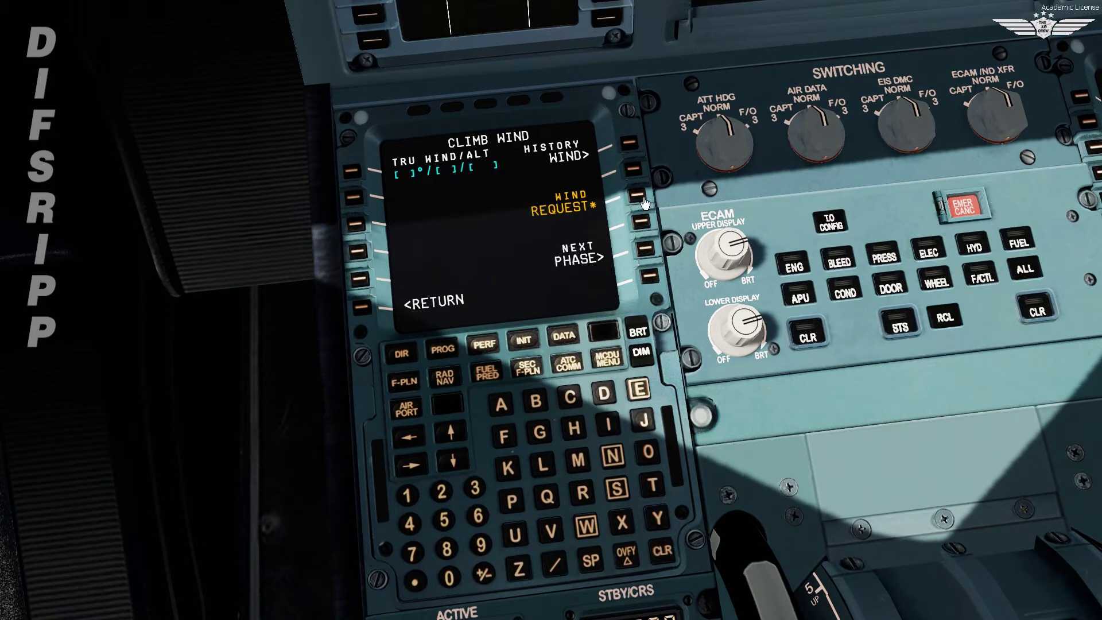
{"action": "left_click", "coordinate": [362, 306]}
{"action": "left_click", "coordinate": [361, 306]}
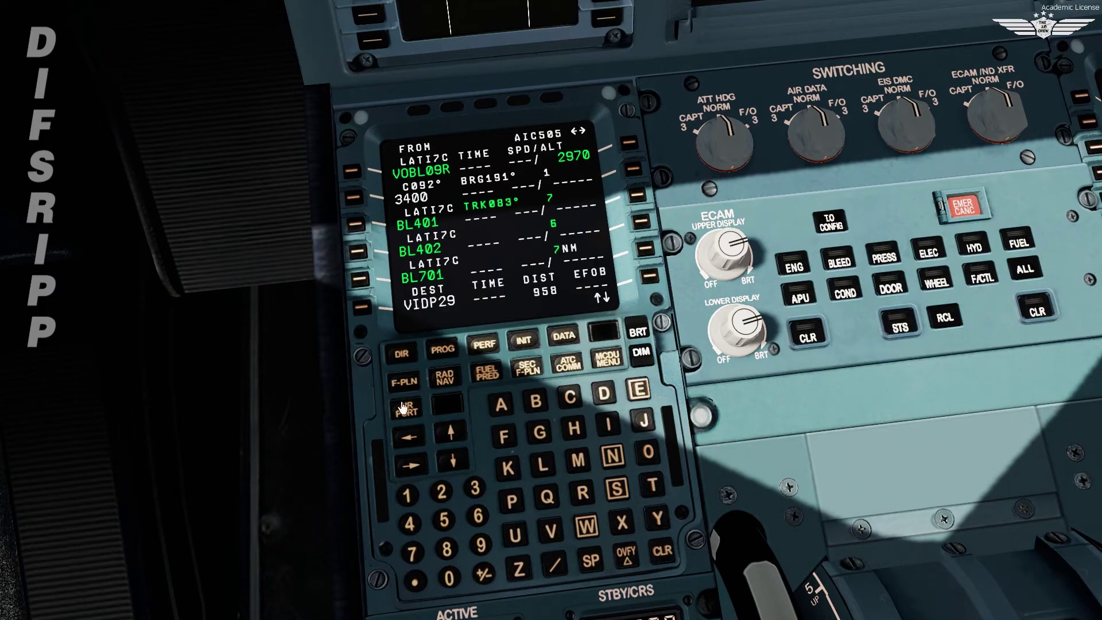
{"action": "key", "text": "KP_8"}
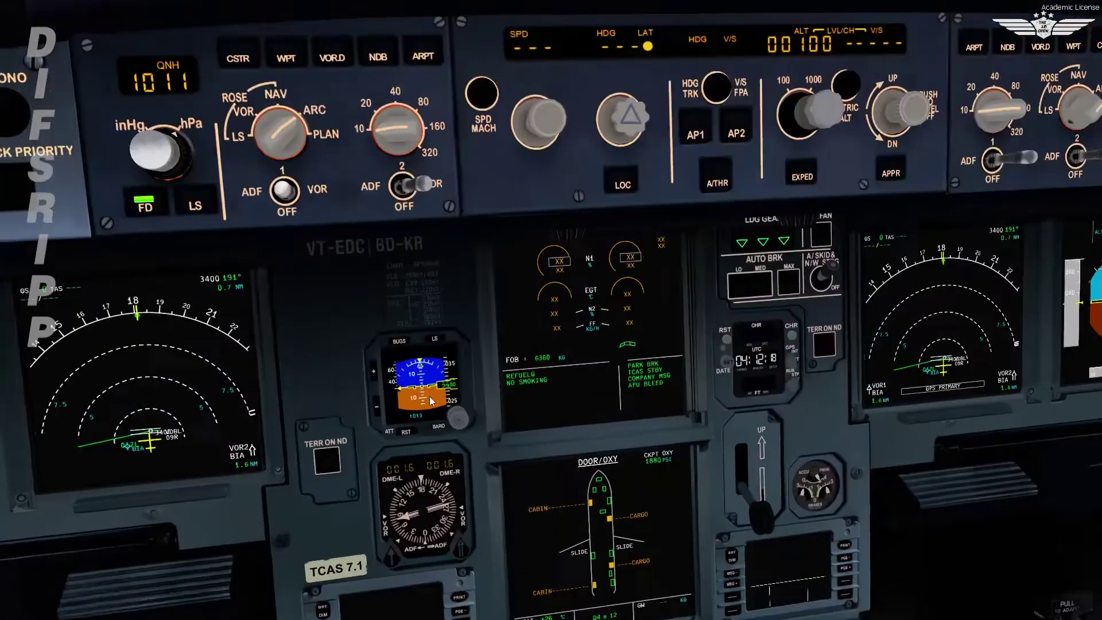
- Show VOR1 on the navigation display and switch it to PLAN mode
{"action": "left_click", "coordinate": [306, 343]}
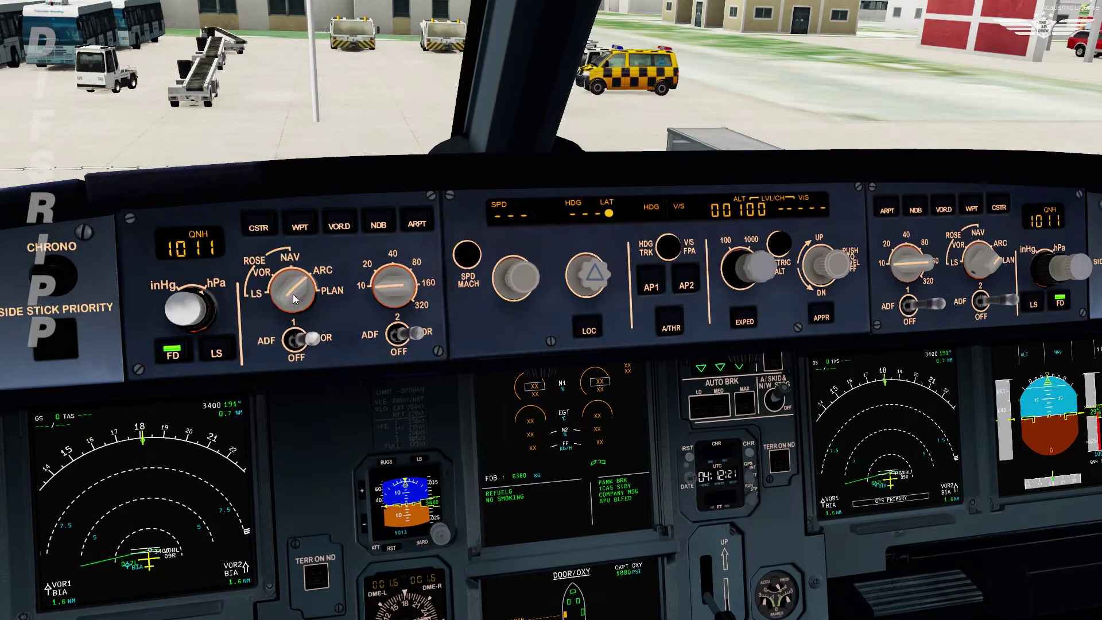
{"action": "left_click", "coordinate": [293, 293]}
{"action": "scroll", "coordinate": [380, 292], "scroll_direction": "up", "scroll_amount": 2}
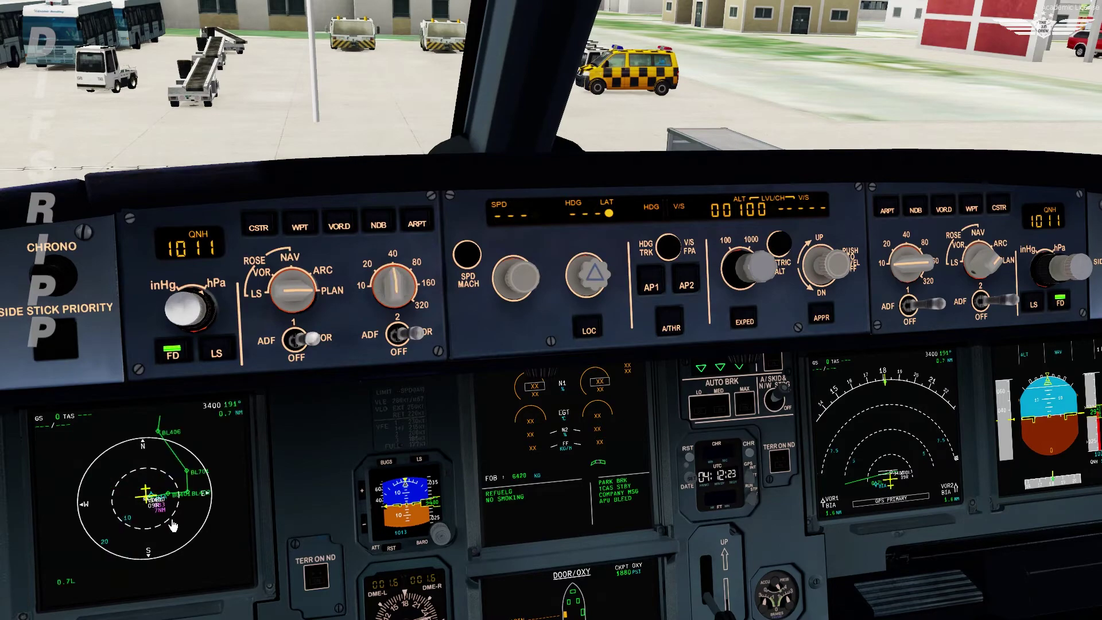
{"action": "key", "text": "KP_2"}
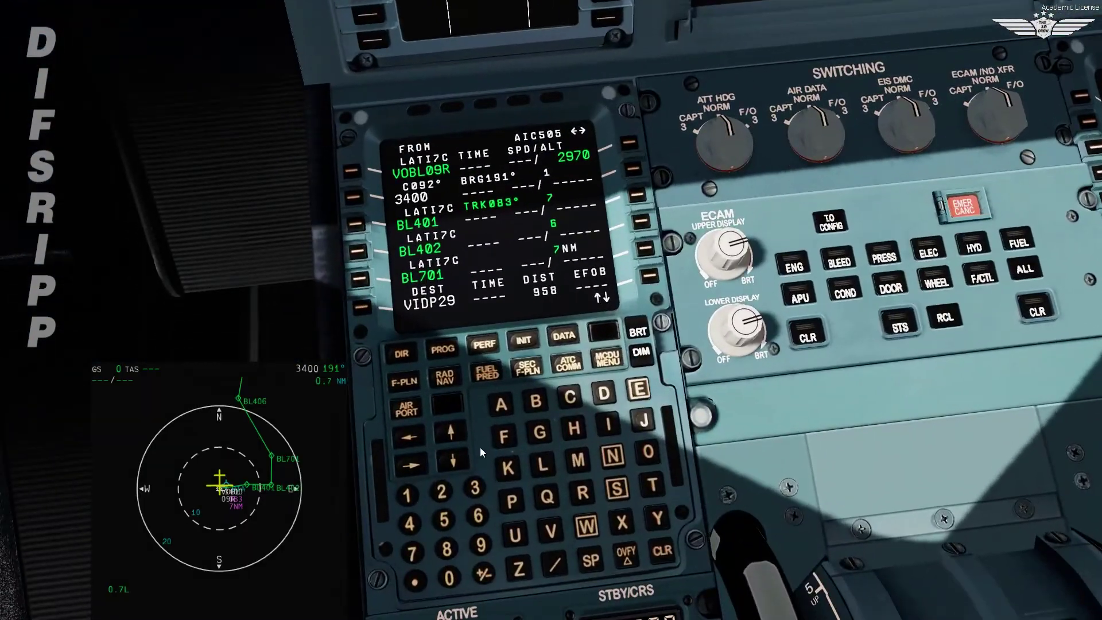
- Step through the route to VIDP29 and alternate waypoints, then bring up SEC F-PLN
{"action": "left_click", "coordinate": [467, 435]}
{"action": "left_click", "coordinate": [467, 435]}
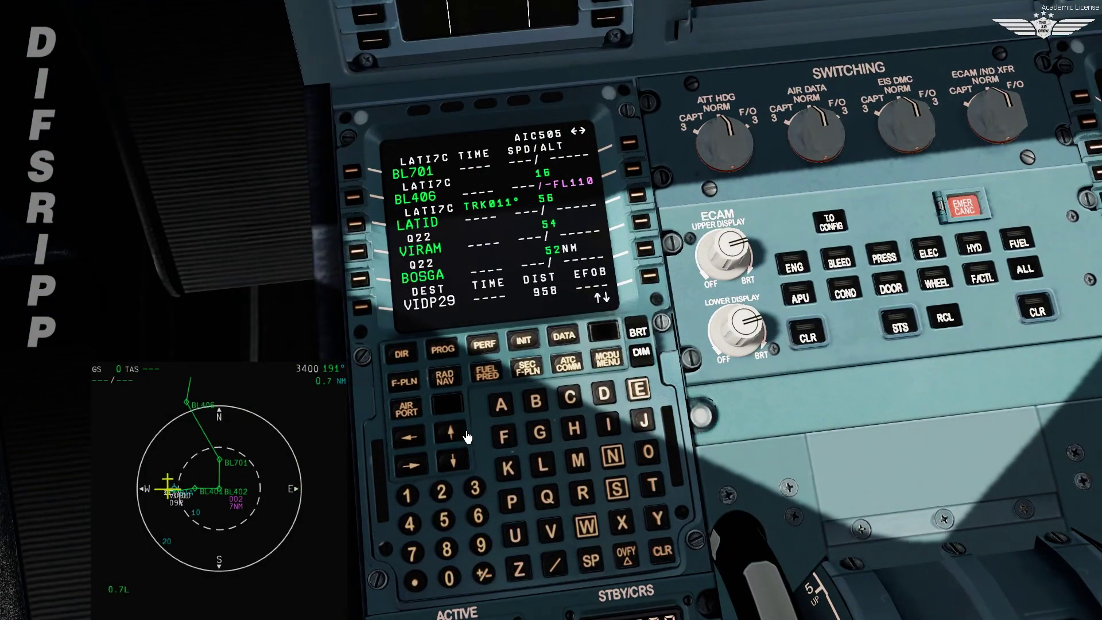
{"action": "left_click", "coordinate": [467, 435]}
{"action": "left_click", "coordinate": [466, 435]}
{"action": "left_click", "coordinate": [466, 435]}
{"action": "left_click", "coordinate": [467, 435]}
{"action": "left_click", "coordinate": [467, 435]}
{"action": "left_click", "coordinate": [467, 435]}
{"action": "left_click", "coordinate": [467, 435]}
{"action": "left_click", "coordinate": [467, 435]}
{"action": "left_click", "coordinate": [466, 435]}
{"action": "left_click", "coordinate": [466, 435]}
{"action": "left_click", "coordinate": [466, 435]}
{"action": "left_click", "coordinate": [466, 436]}
{"action": "left_click", "coordinate": [465, 436]}
{"action": "left_click", "coordinate": [466, 436]}
{"action": "left_click", "coordinate": [466, 436]}
{"action": "left_click", "coordinate": [466, 436]}
{"action": "left_click", "coordinate": [465, 436]}
{"action": "left_click", "coordinate": [465, 436]}
{"action": "left_click", "coordinate": [464, 436]}
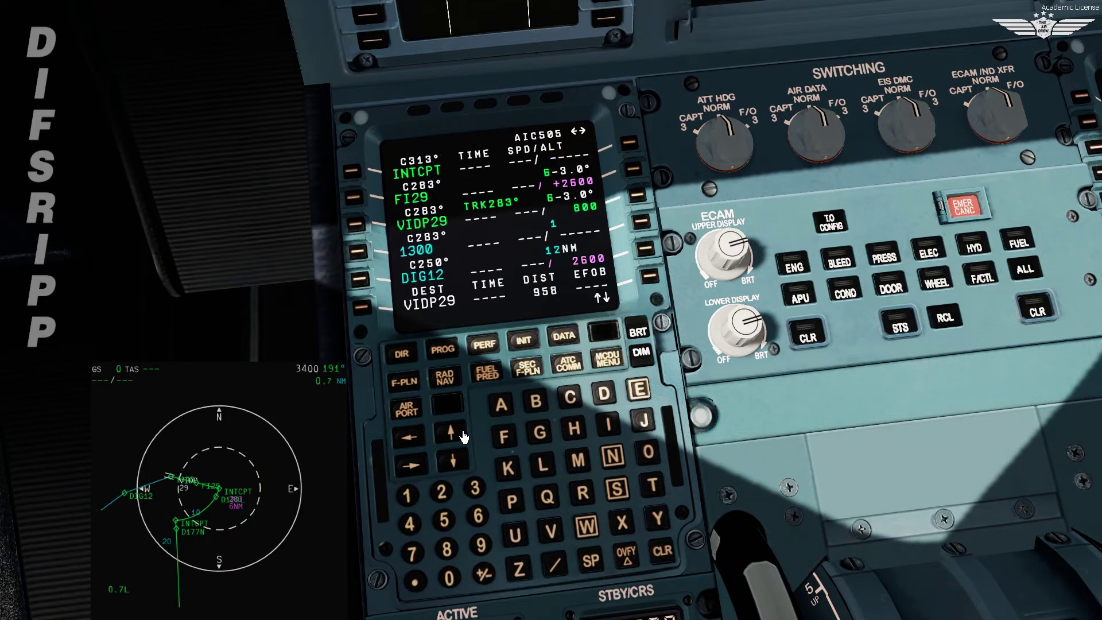
{"action": "left_click", "coordinate": [464, 436]}
{"action": "left_click", "coordinate": [464, 437]}
{"action": "left_click", "coordinate": [464, 436]}
{"action": "left_click", "coordinate": [464, 436]}
{"action": "left_click", "coordinate": [464, 437]}
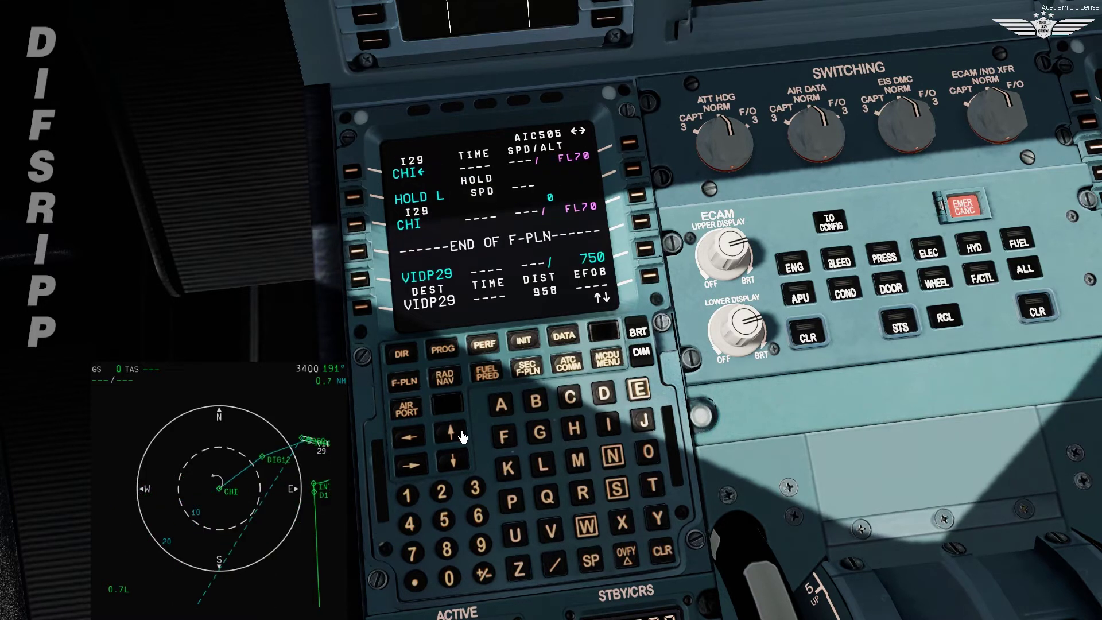
{"action": "left_click", "coordinate": [464, 437]}
{"action": "left_click", "coordinate": [464, 436]}
{"action": "left_click", "coordinate": [464, 437]}
{"action": "left_click", "coordinate": [464, 436]}
{"action": "left_click", "coordinate": [464, 436]}
{"action": "left_click", "coordinate": [464, 436]}
{"action": "left_click", "coordinate": [464, 436]}
{"action": "left_click", "coordinate": [464, 436]}
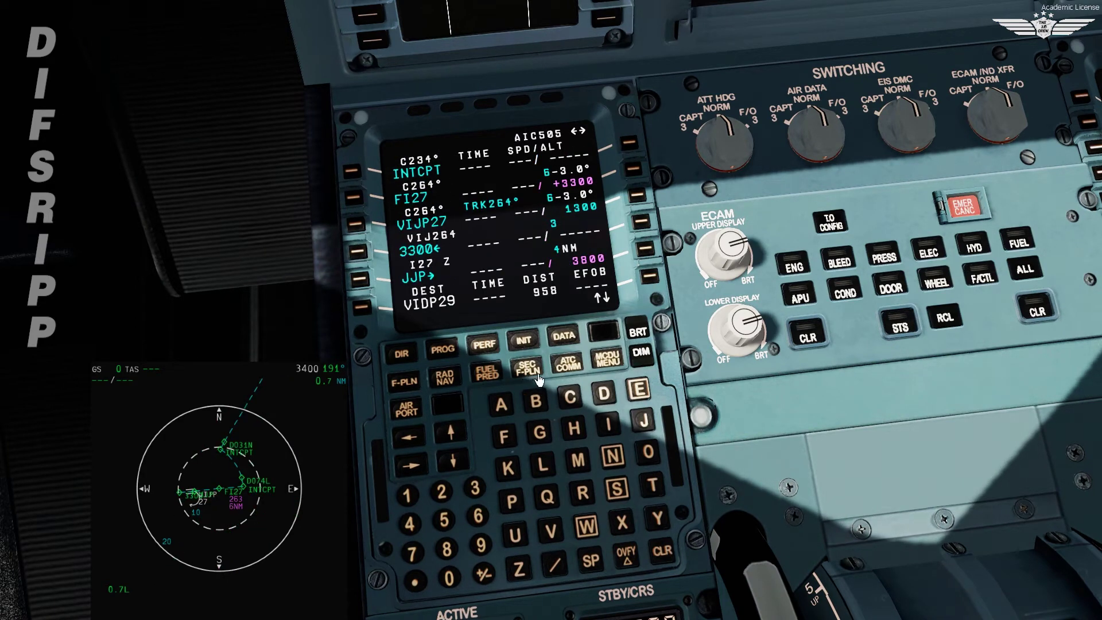
{"action": "left_click", "coordinate": [527, 368]}
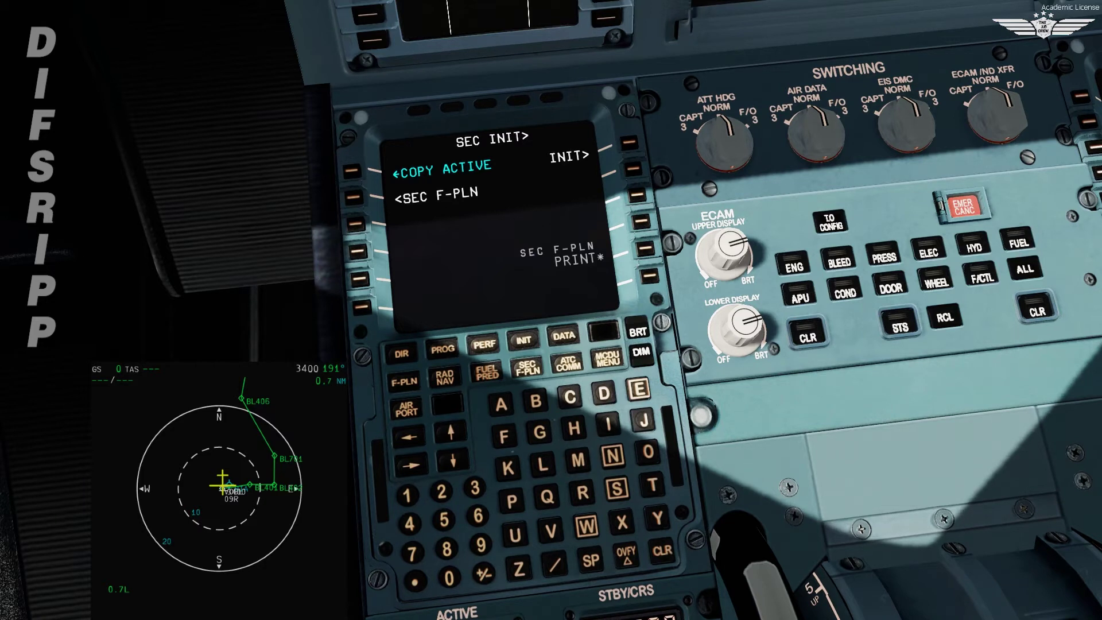
- Clear the wind uplink message and copy the active flight plan into the secondary
{"action": "left_click", "coordinate": [362, 179]}
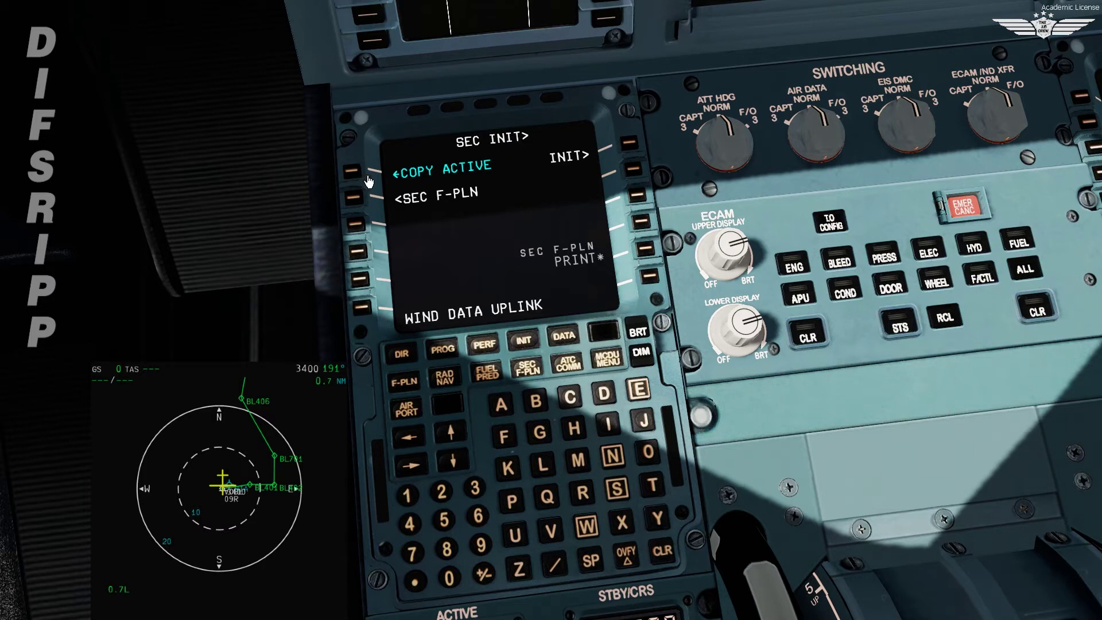
{"action": "left_click", "coordinate": [666, 554]}
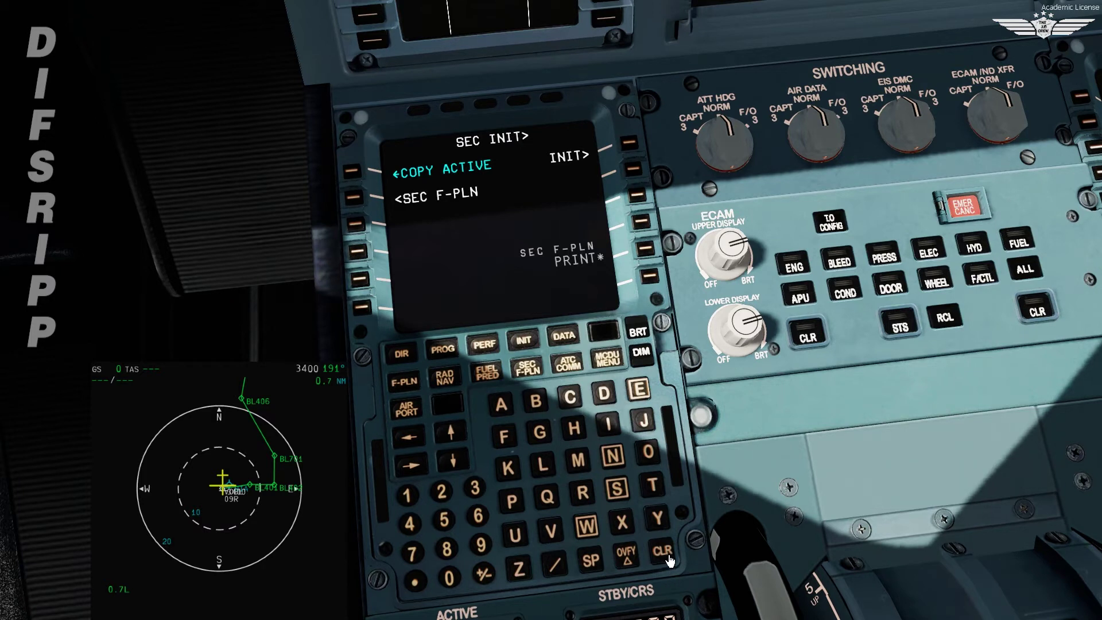
{"action": "left_click", "coordinate": [359, 175]}
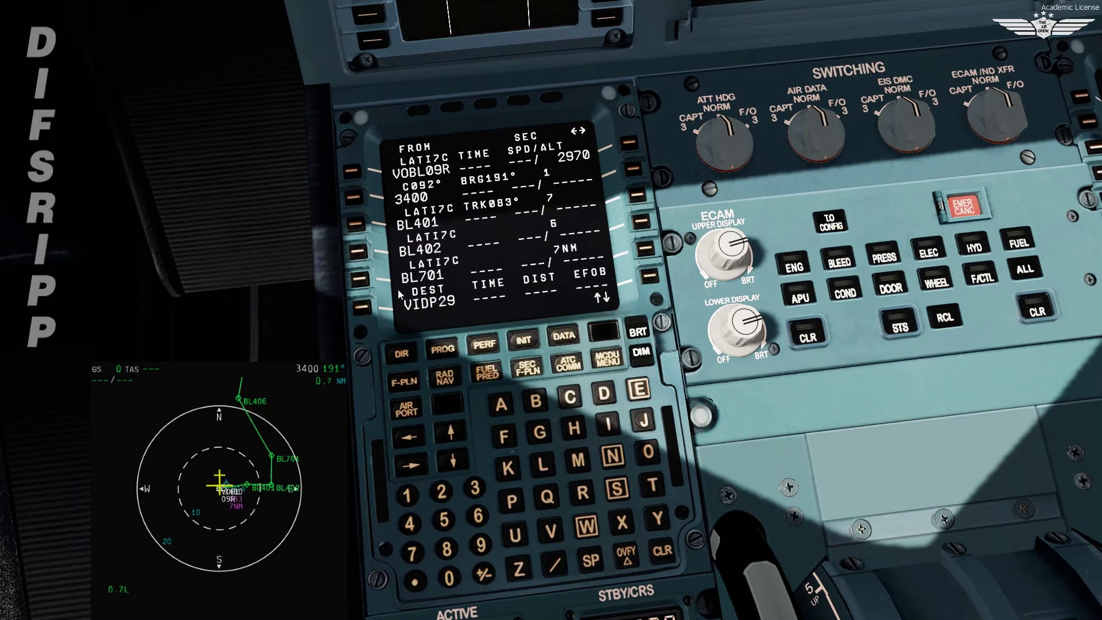
- Make VOBL the new destination via a lateral revision at BL701
{"action": "left_click", "coordinate": [373, 294]}
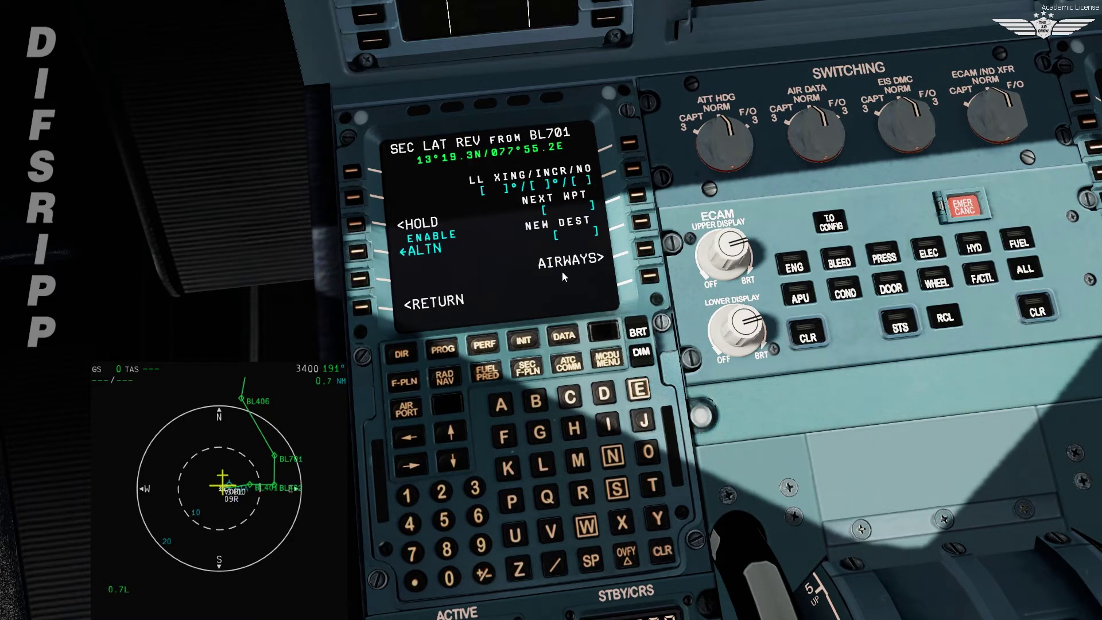
{"action": "left_click", "coordinate": [555, 535]}
{"action": "left_click", "coordinate": [647, 452]}
{"action": "left_click", "coordinate": [536, 402]}
{"action": "left_click", "coordinate": [544, 466]}
{"action": "left_click", "coordinate": [642, 221]}
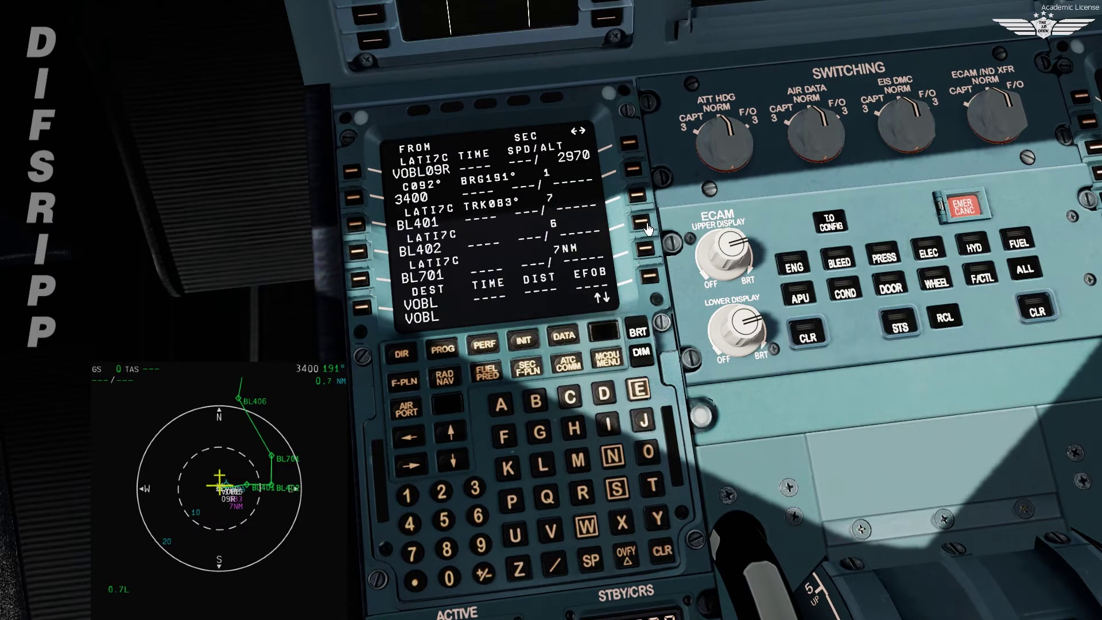
- Select the ILS09R approach and TELU7E arrival for VOBL
{"action": "left_click", "coordinate": [362, 308]}
{"action": "left_click", "coordinate": [631, 145]}
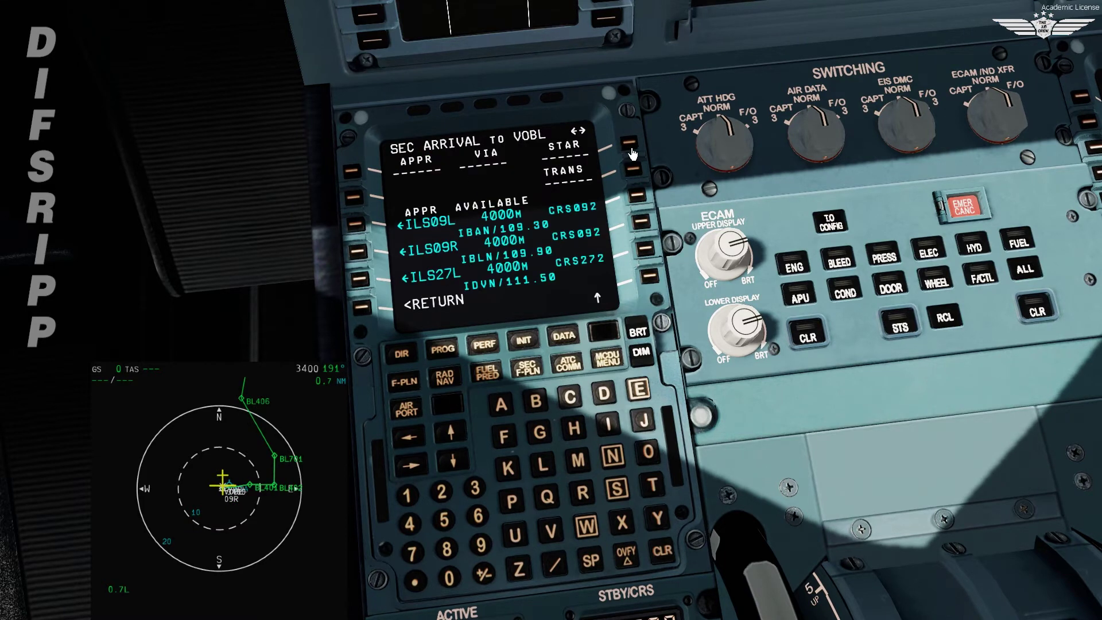
{"action": "left_click", "coordinate": [359, 254]}
{"action": "left_click", "coordinate": [463, 437]}
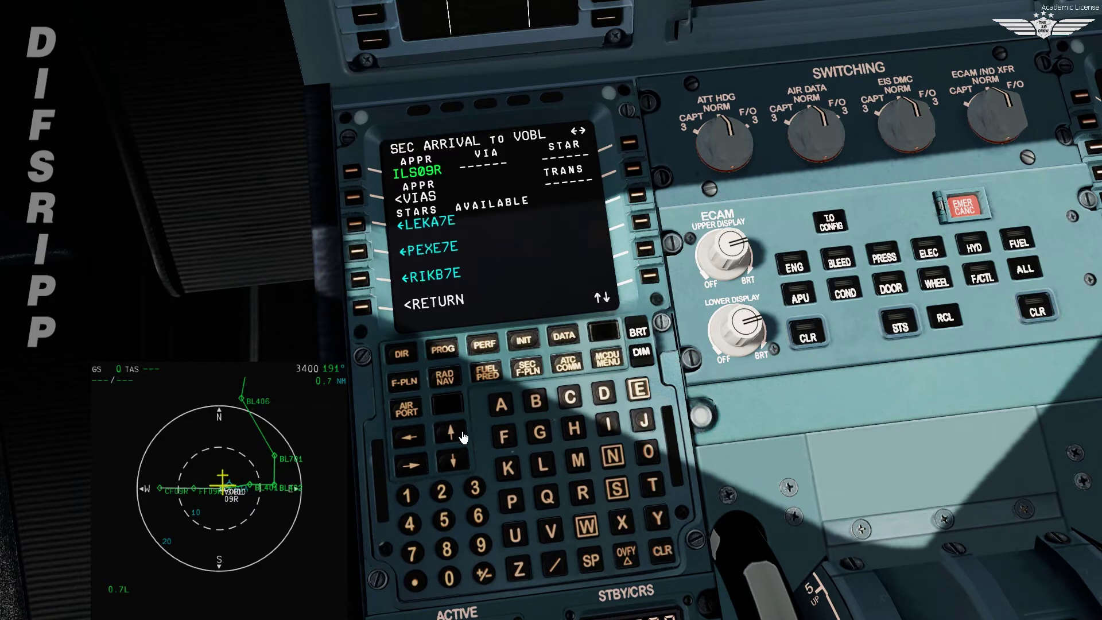
{"action": "left_click", "coordinate": [463, 436]}
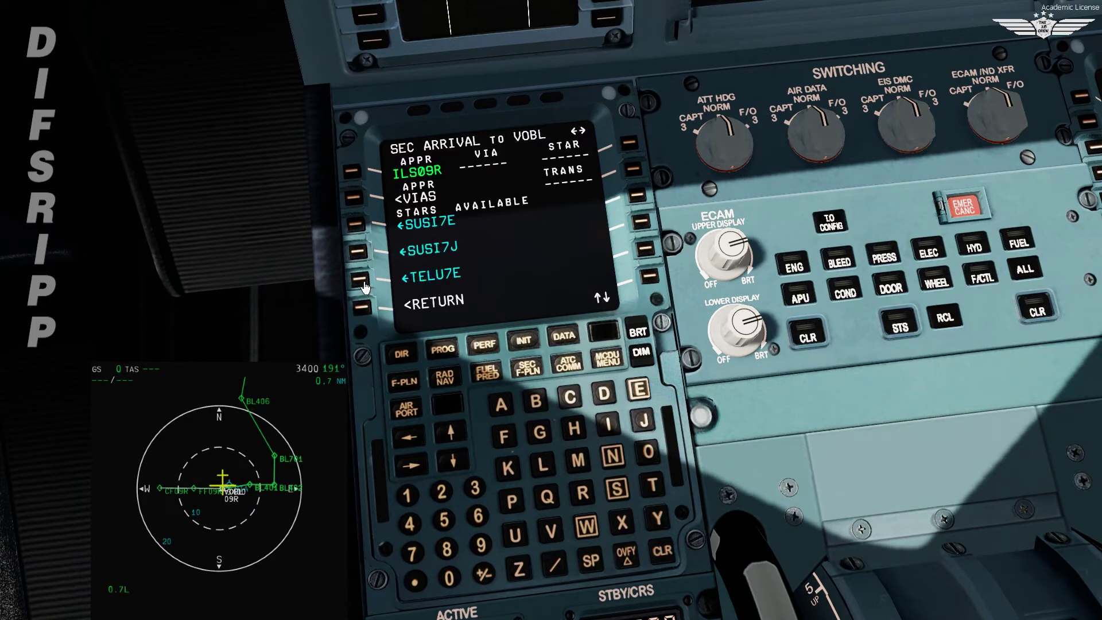
{"action": "left_click", "coordinate": [363, 283]}
- Review the revised secondary flight plan and return to the secondary menu
{"action": "left_click", "coordinate": [371, 315]}
{"action": "left_click", "coordinate": [451, 435]}
{"action": "left_click", "coordinate": [451, 435]}
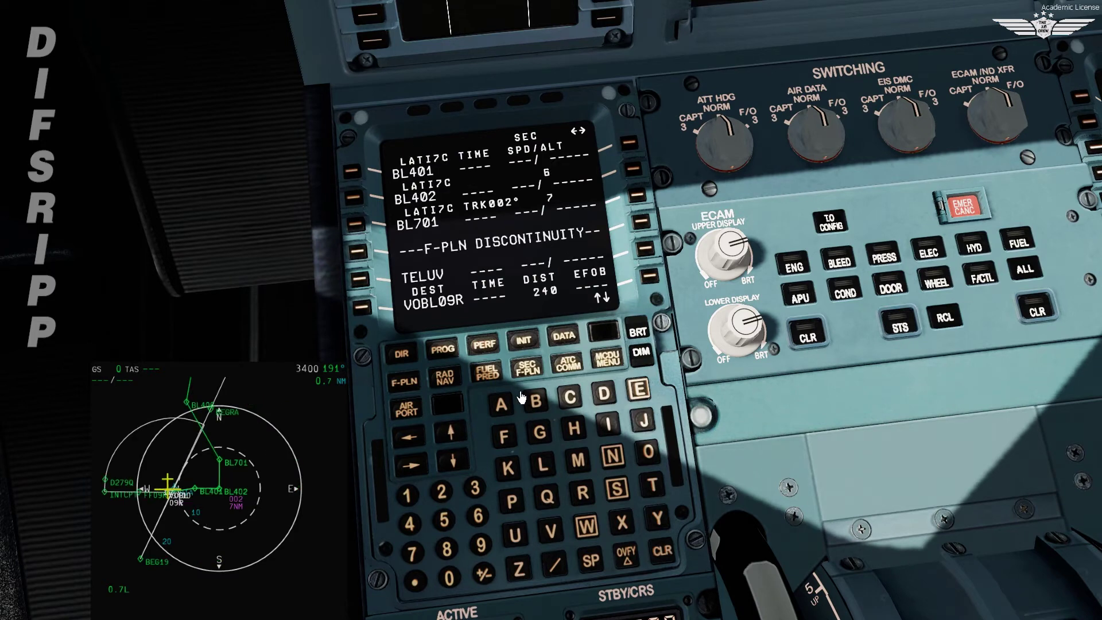
{"action": "left_click", "coordinate": [529, 370]}
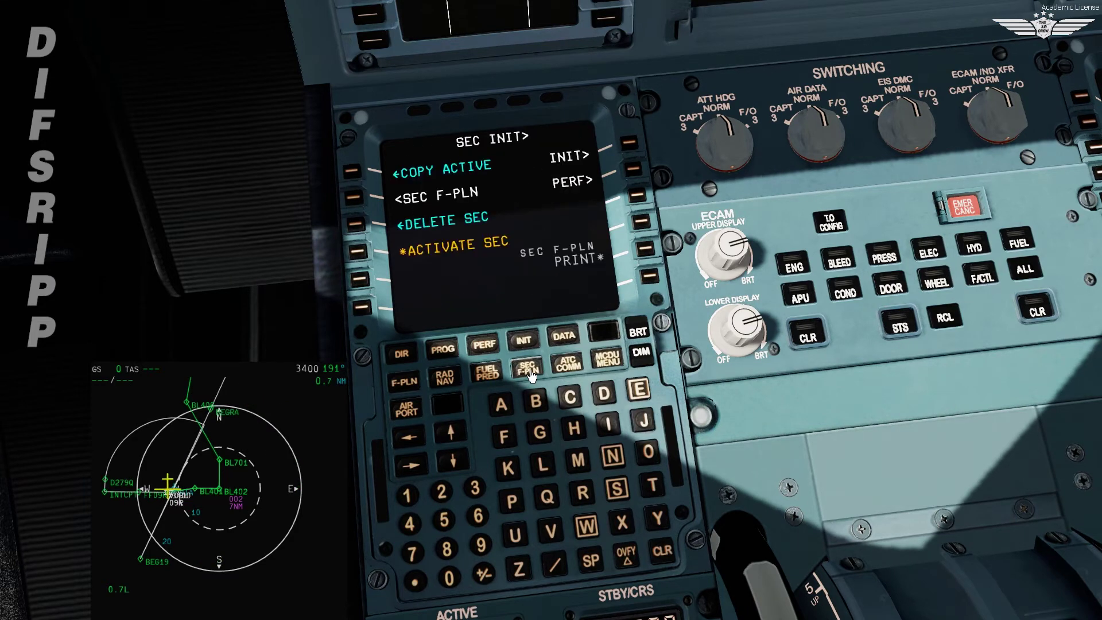
- Open the secondary performance pages and advance to the approach phase
{"action": "left_click", "coordinate": [637, 170]}
{"action": "left_click", "coordinate": [661, 278]}
{"action": "left_click", "coordinate": [660, 279]}
{"action": "left_click", "coordinate": [660, 278]}
{"action": "left_click", "coordinate": [660, 278]}
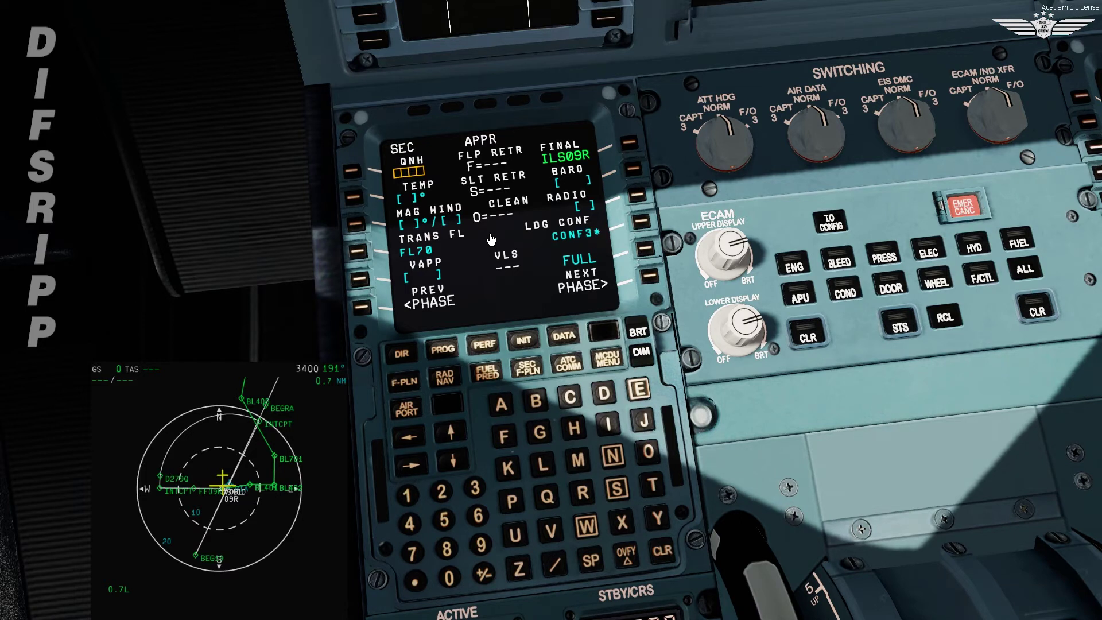
- Set the approach QNH to 1013 and temperature to 27°
{"action": "left_click", "coordinate": [409, 498]}
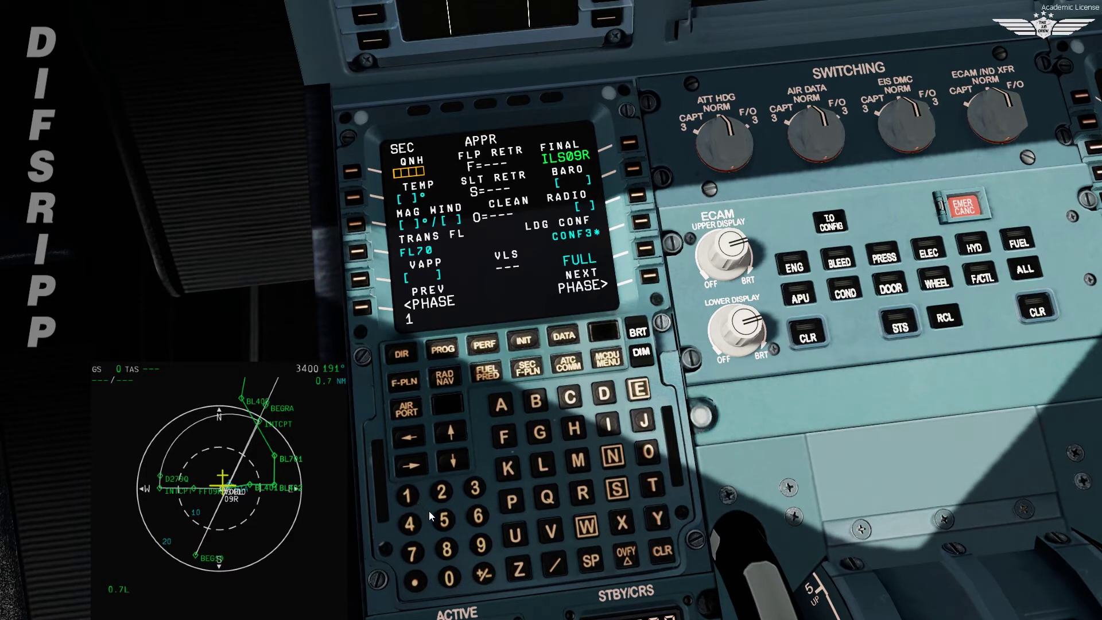
{"action": "left_click", "coordinate": [448, 580]}
{"action": "left_click", "coordinate": [407, 496]}
{"action": "left_click", "coordinate": [475, 488]}
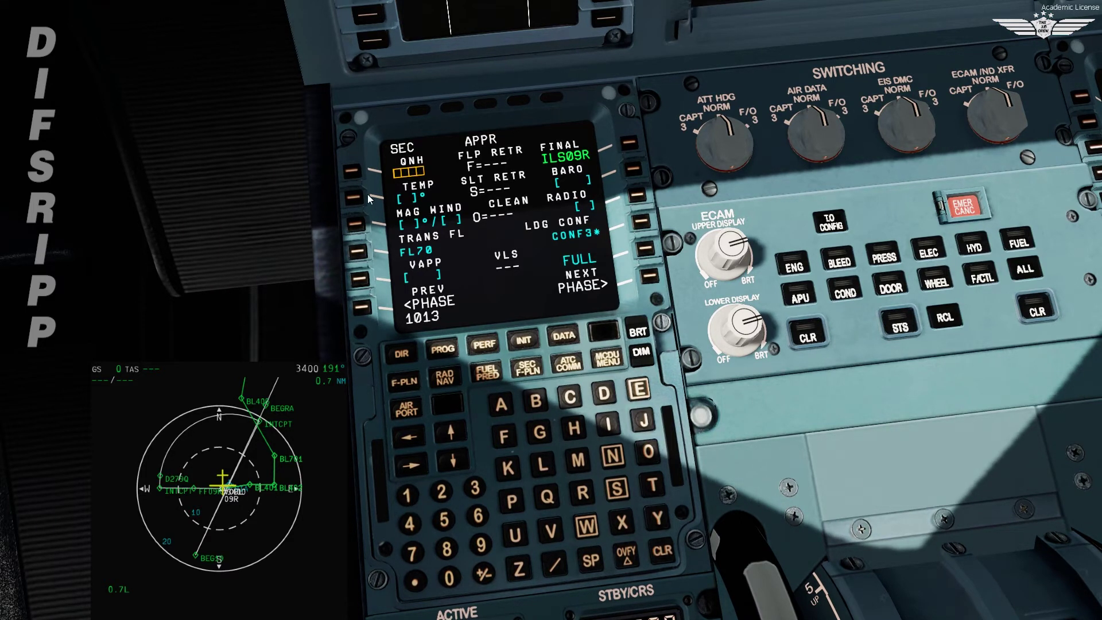
{"action": "left_click", "coordinate": [366, 188]}
{"action": "left_click", "coordinate": [443, 493]}
{"action": "left_click", "coordinate": [412, 552]}
{"action": "left_click", "coordinate": [355, 198]}
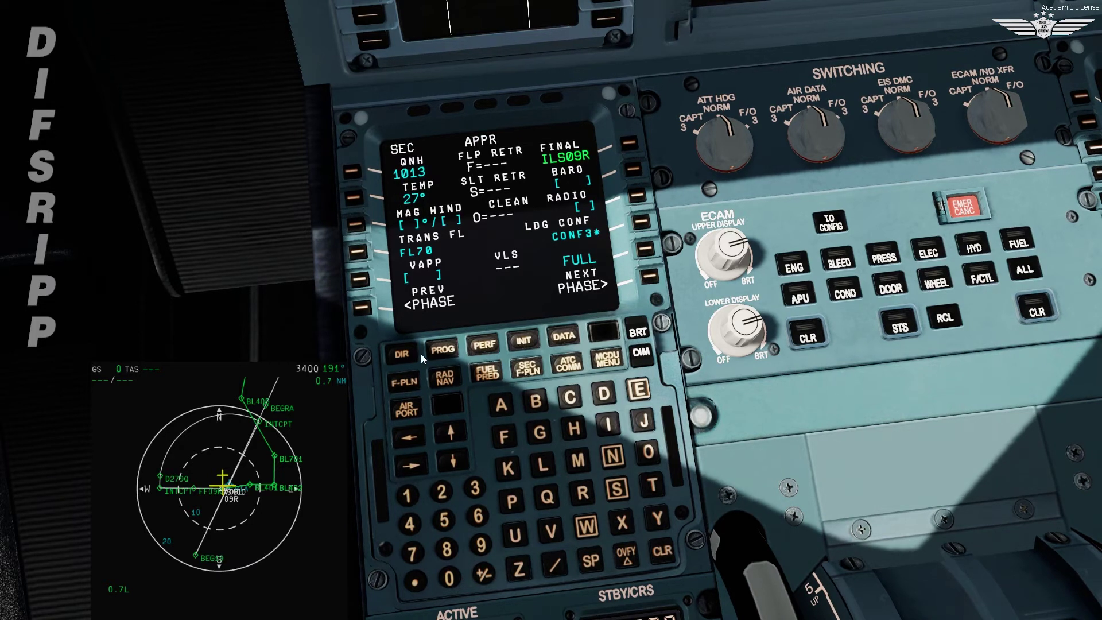
- Set the approach wind to 060°/06
{"action": "left_click", "coordinate": [478, 516]}
{"action": "left_click", "coordinate": [449, 577]}
{"action": "left_click", "coordinate": [555, 565]}
{"action": "left_click", "coordinate": [479, 517]}
{"action": "left_click", "coordinate": [366, 230]}
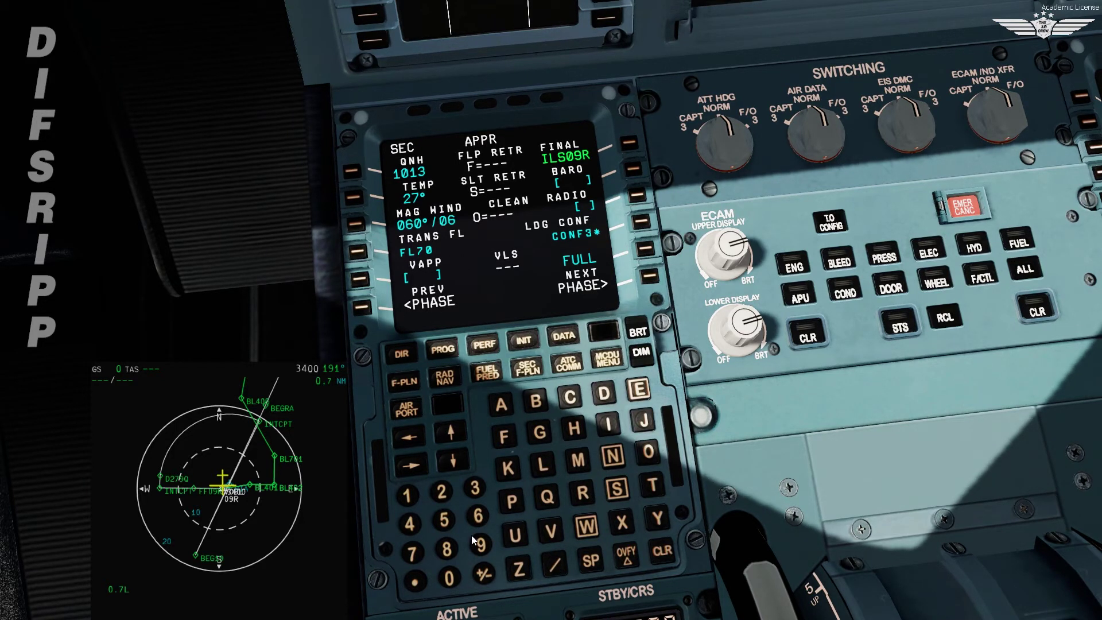
- Enter 3174 as the BARO minimum and advance to go-around performance
{"action": "left_click", "coordinate": [475, 489]}
{"action": "left_click", "coordinate": [408, 496]}
{"action": "left_click", "coordinate": [419, 556]}
{"action": "left_click", "coordinate": [410, 524]}
{"action": "left_click", "coordinate": [638, 171]}
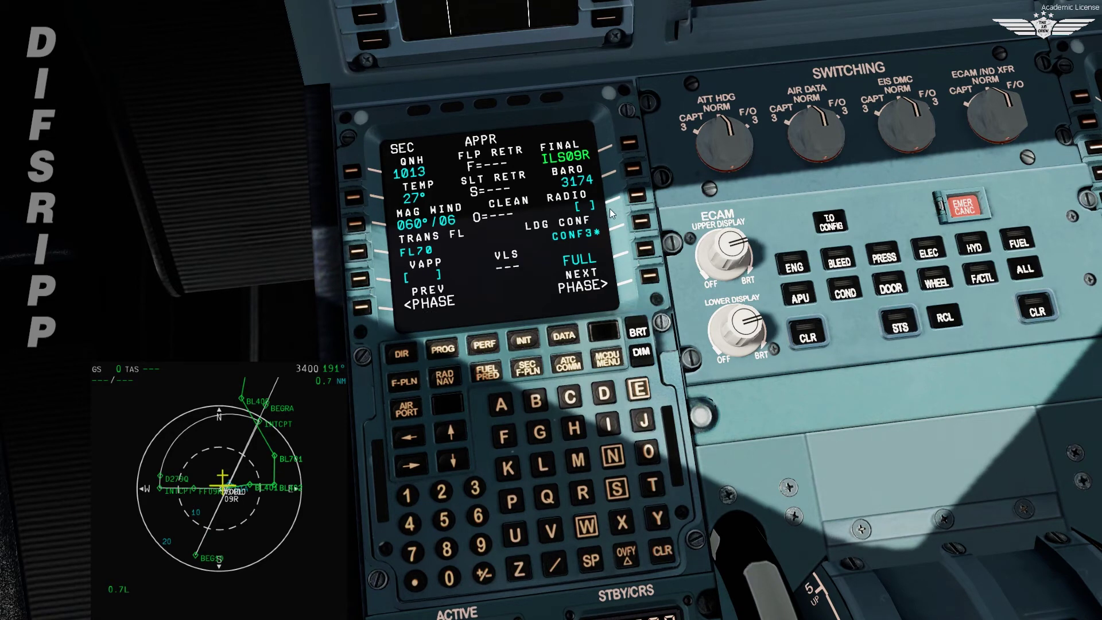
{"action": "left_click", "coordinate": [650, 277]}
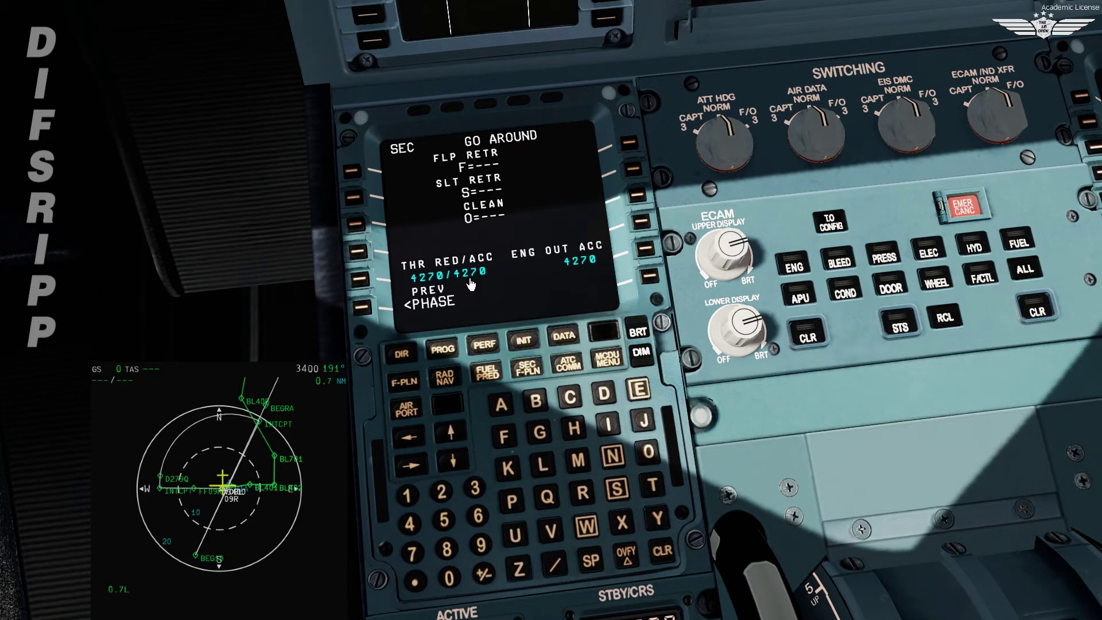
- Set go-around THR RED/ACC to 3470/3770
{"action": "left_click", "coordinate": [475, 488]}
{"action": "left_click", "coordinate": [410, 523]}
{"action": "left_click", "coordinate": [412, 553]}
{"action": "left_click", "coordinate": [449, 579]}
{"action": "left_click", "coordinate": [554, 566]}
{"action": "left_click", "coordinate": [475, 489]}
{"action": "left_click", "coordinate": [412, 553]}
{"action": "left_click", "coordinate": [412, 553]}
{"action": "left_click", "coordinate": [449, 579]}
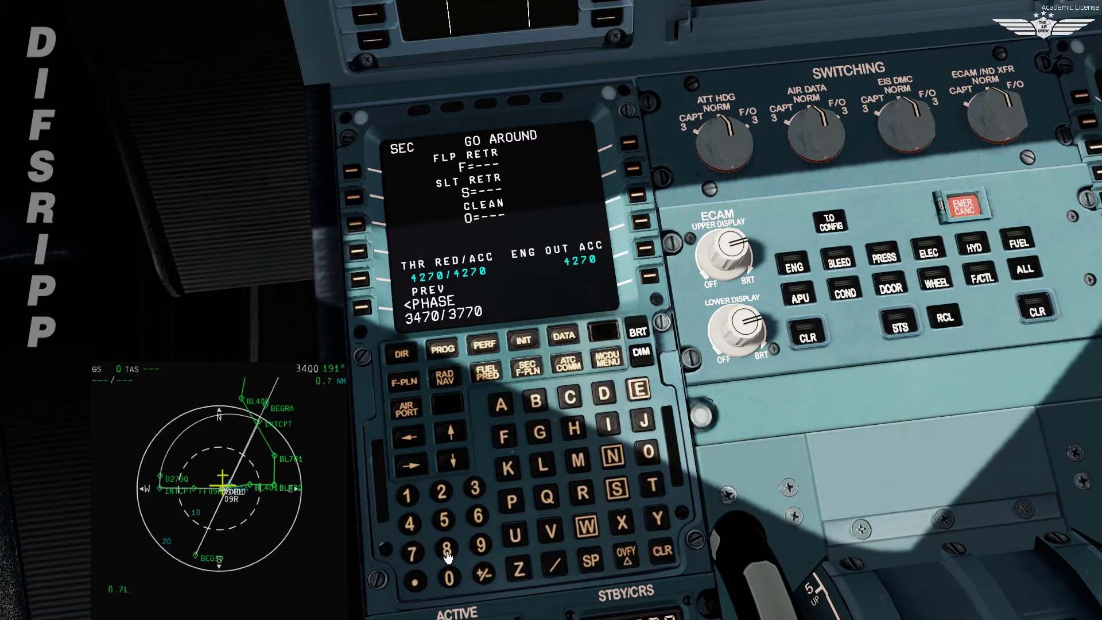
{"action": "left_click", "coordinate": [369, 275]}
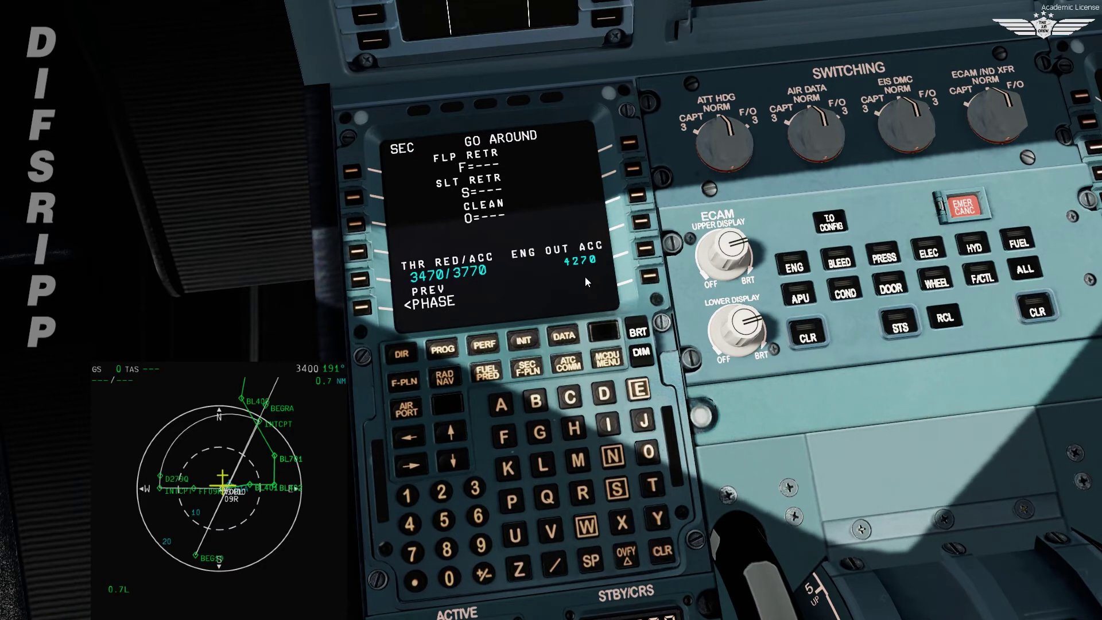
- Set ENG OUT ACC to 4470 and open the radio navigation page
{"action": "left_click", "coordinate": [414, 525]}
{"action": "left_click", "coordinate": [415, 527]}
{"action": "left_click", "coordinate": [417, 556]}
{"action": "left_click", "coordinate": [456, 579]}
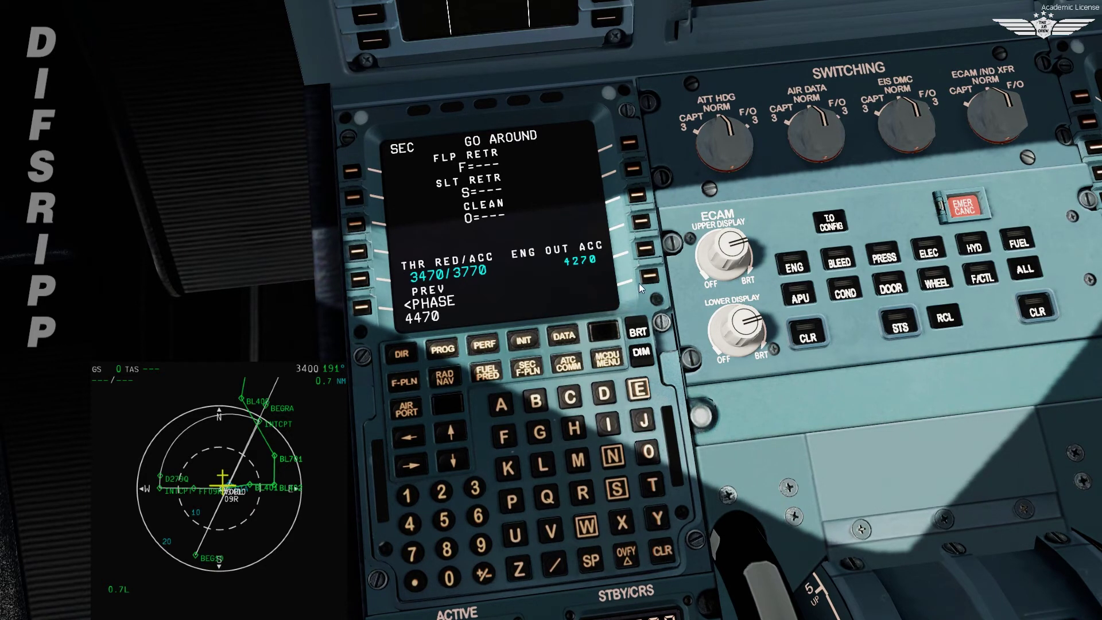
{"action": "left_click", "coordinate": [646, 249]}
{"action": "left_click", "coordinate": [448, 381]}
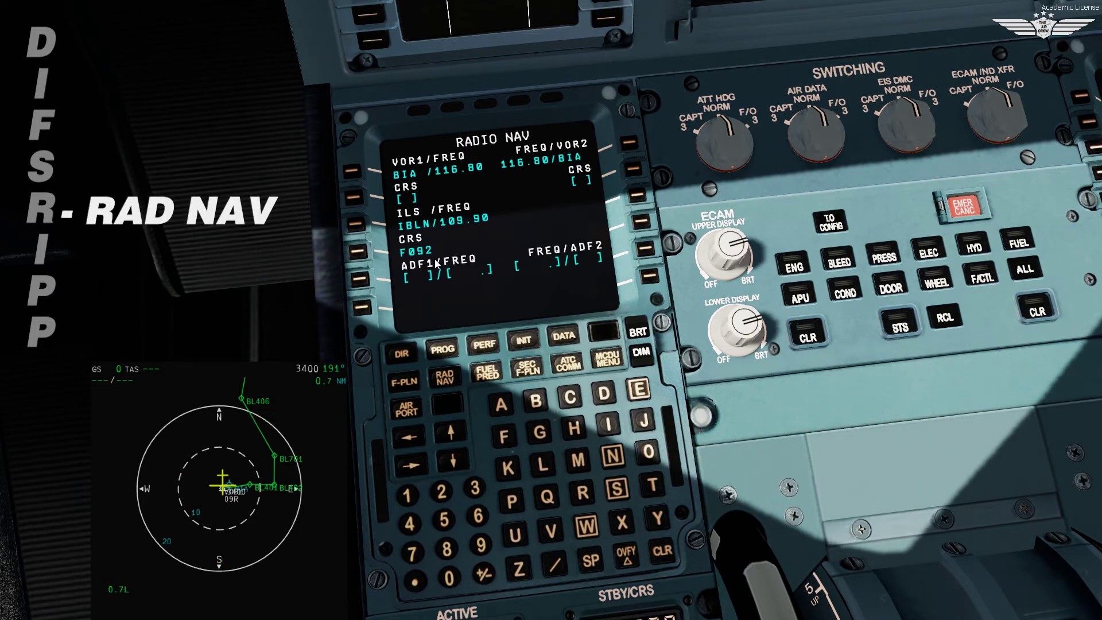
- Enter BIA in the scratchpad and set the navigation display to ARC at range 10
{"action": "left_click", "coordinate": [535, 400]}
{"action": "left_click", "coordinate": [613, 428]}
{"action": "left_click", "coordinate": [501, 405]}
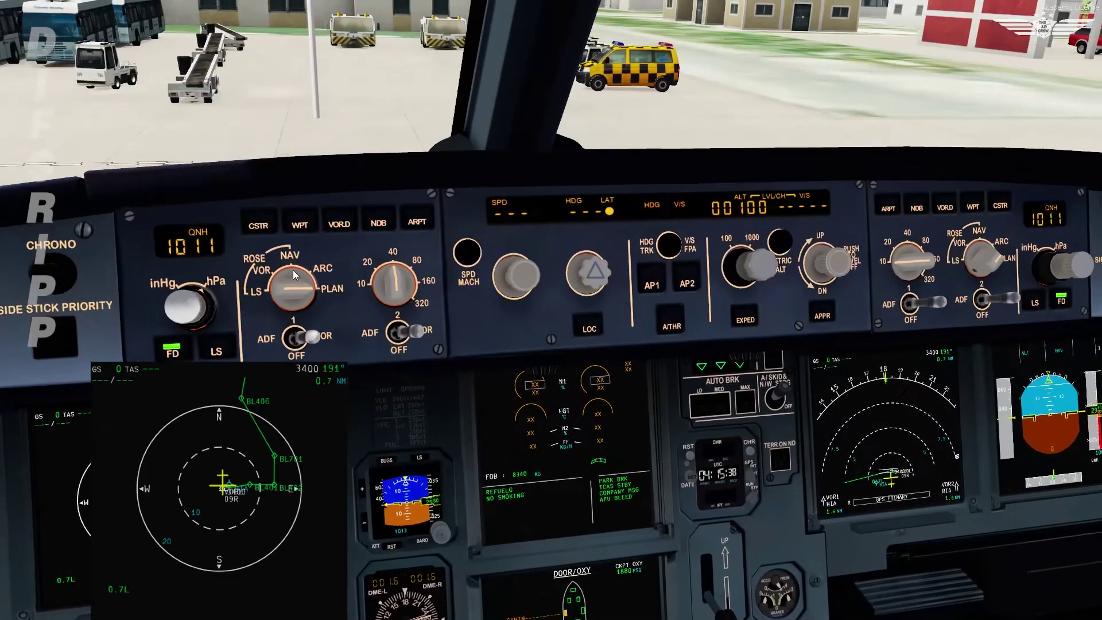
{"action": "left_click", "coordinate": [294, 275]}
{"action": "left_click", "coordinate": [388, 301]}
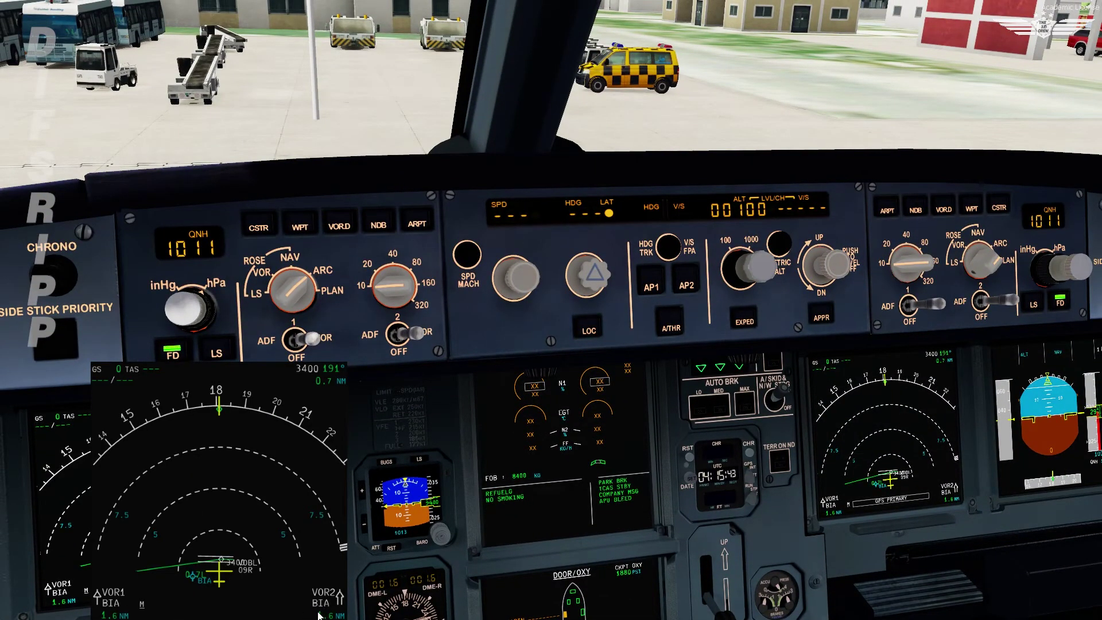
{"action": "key", "text": "KP_2"}
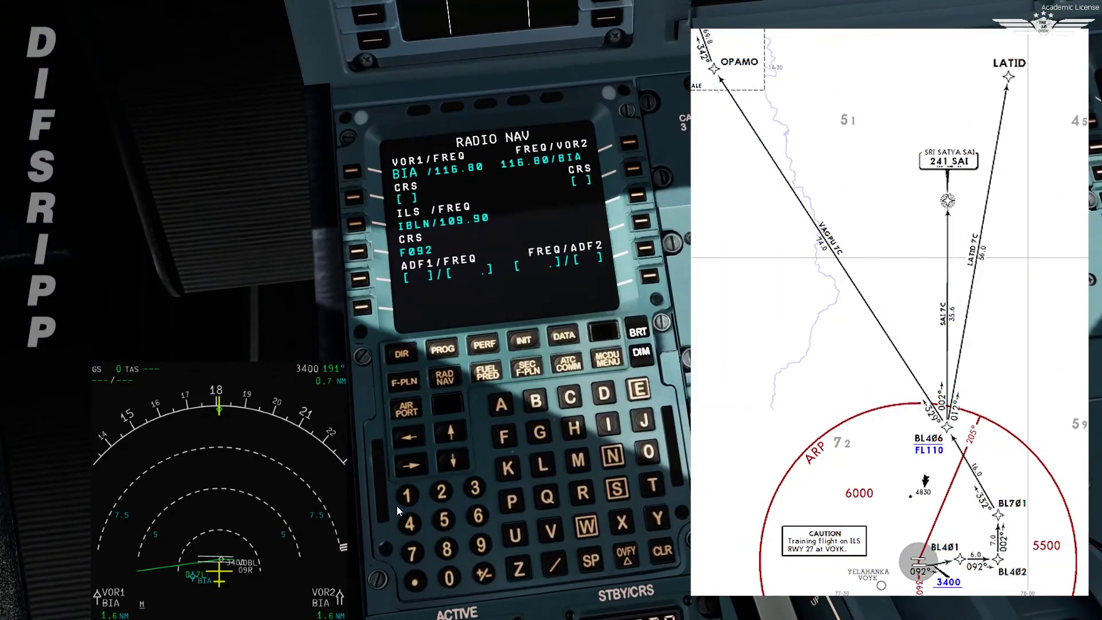
- Set the BIA VOR1 course to 012 and go to the INIT B fuel page
{"action": "left_click", "coordinate": [406, 495]}
{"action": "left_click", "coordinate": [441, 491]}
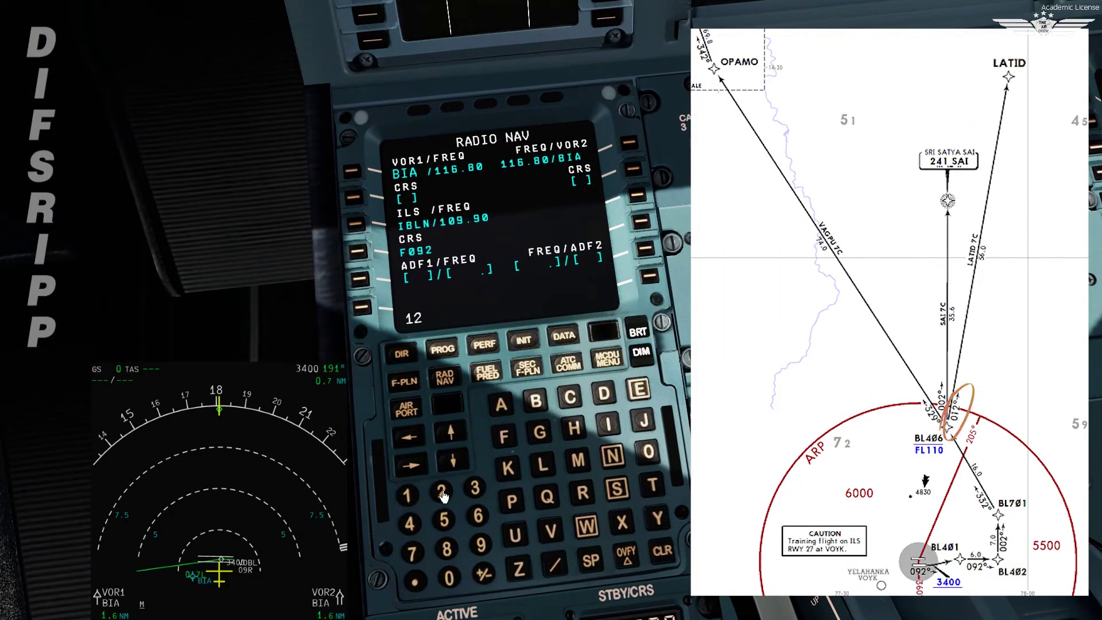
{"action": "left_click", "coordinate": [362, 207]}
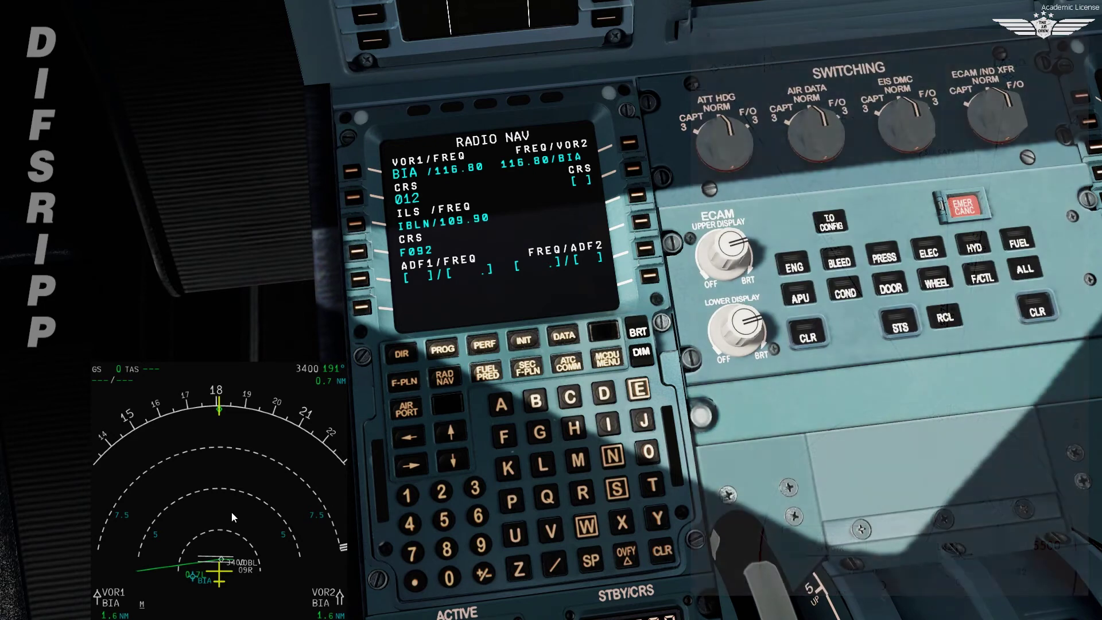
{"action": "left_click", "coordinate": [523, 340]}
{"action": "left_click", "coordinate": [417, 472]}
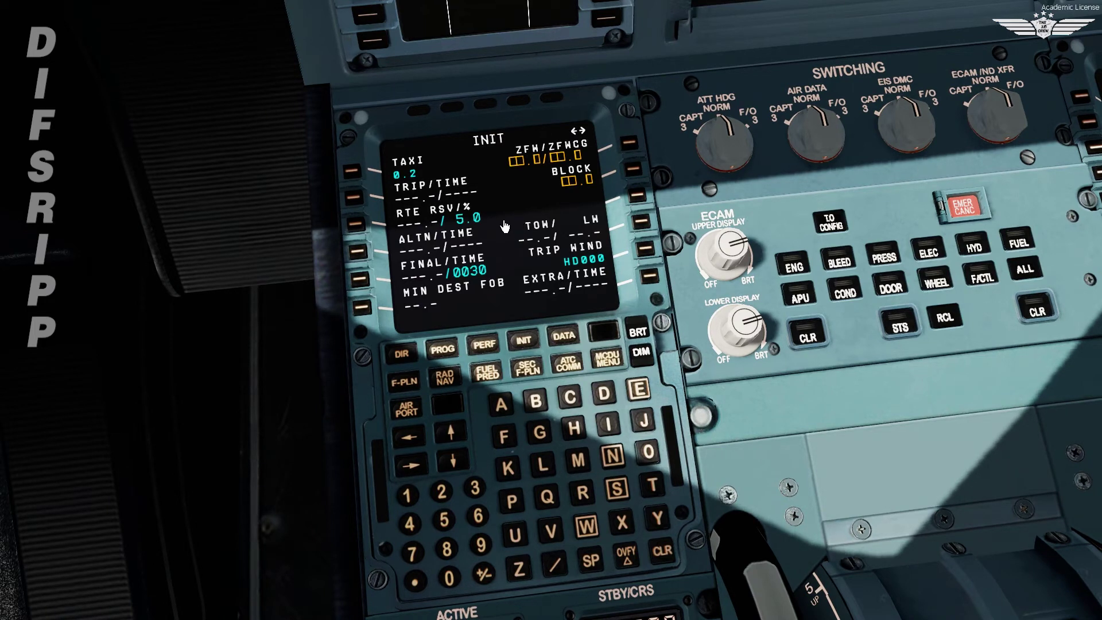
- Set taxi fuel to 0.3 and open received AOC messages on the second MCDU
{"action": "left_click", "coordinate": [414, 581]}
{"action": "left_click", "coordinate": [476, 489]}
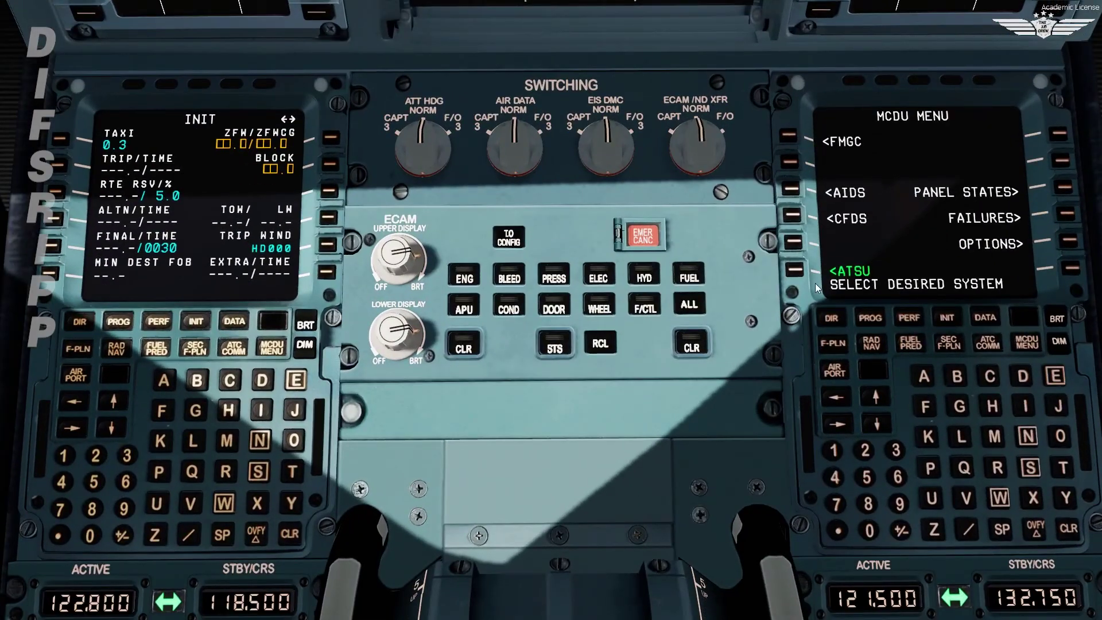
{"action": "left_click", "coordinate": [830, 264]}
{"action": "left_click", "coordinate": [1063, 163]}
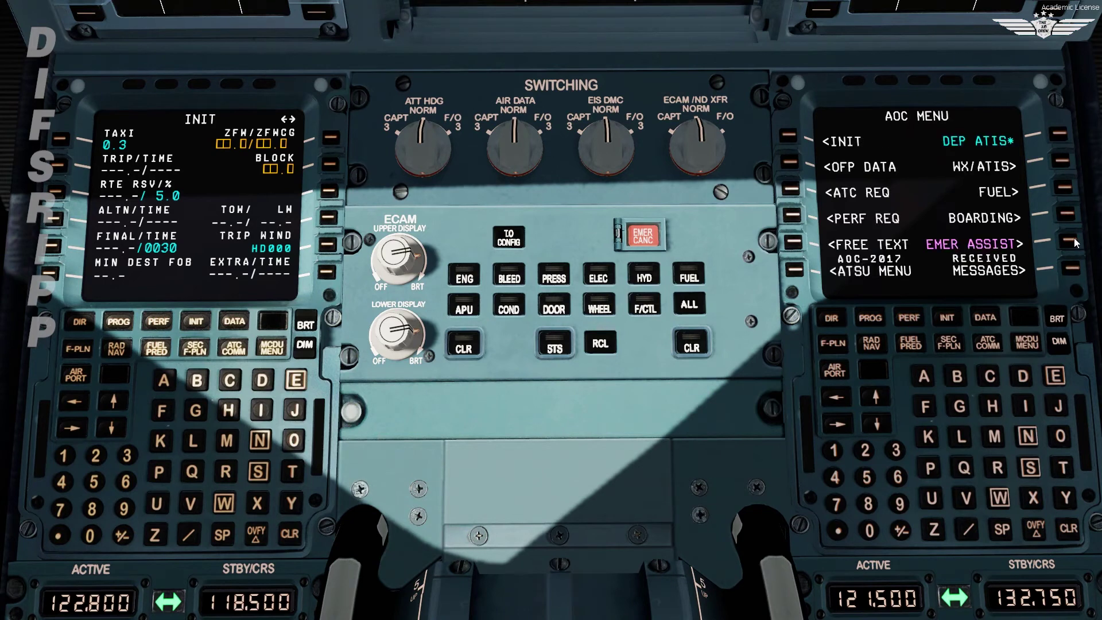
{"action": "left_click", "coordinate": [1076, 274]}
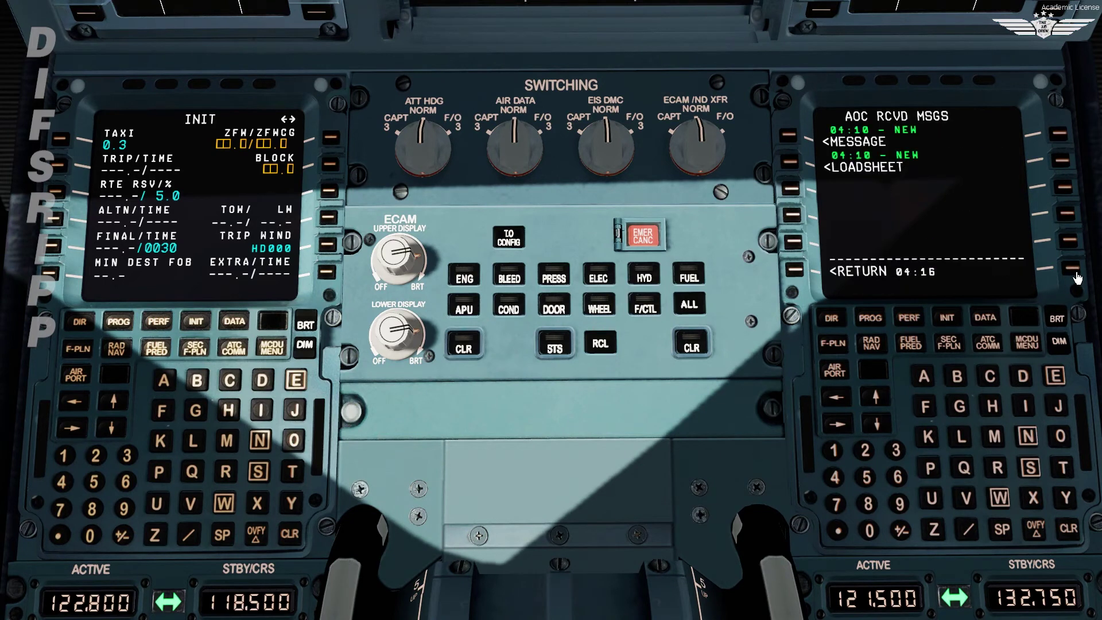
- Read the slot message, page through all loadsheet pages, and accept the loadsheet
{"action": "left_click", "coordinate": [792, 143]}
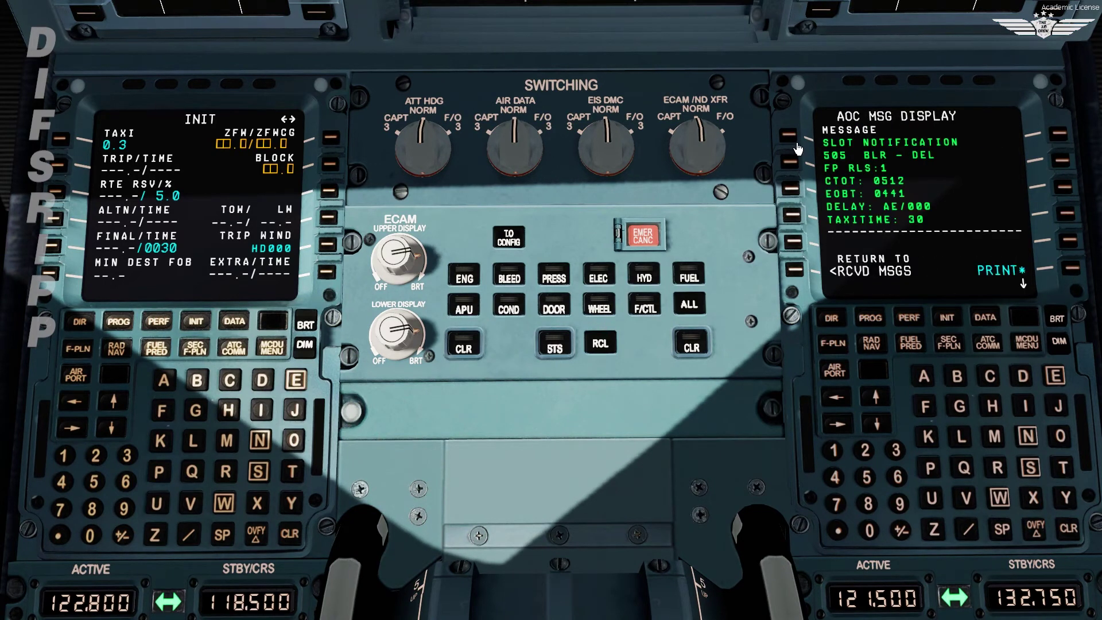
{"action": "left_click", "coordinate": [801, 280]}
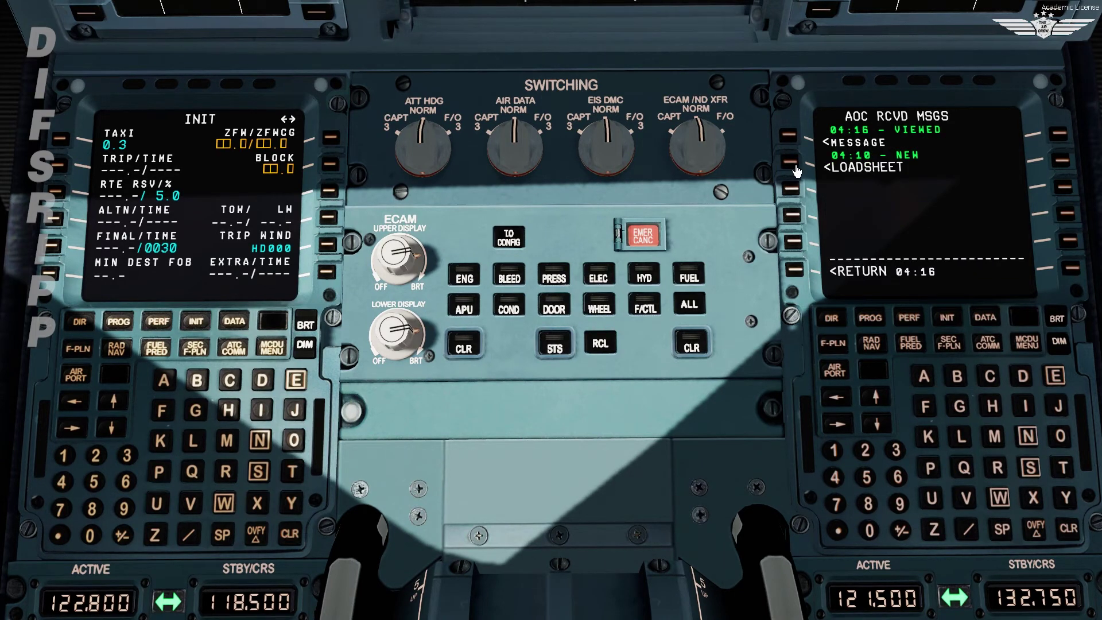
{"action": "left_click", "coordinate": [804, 171]}
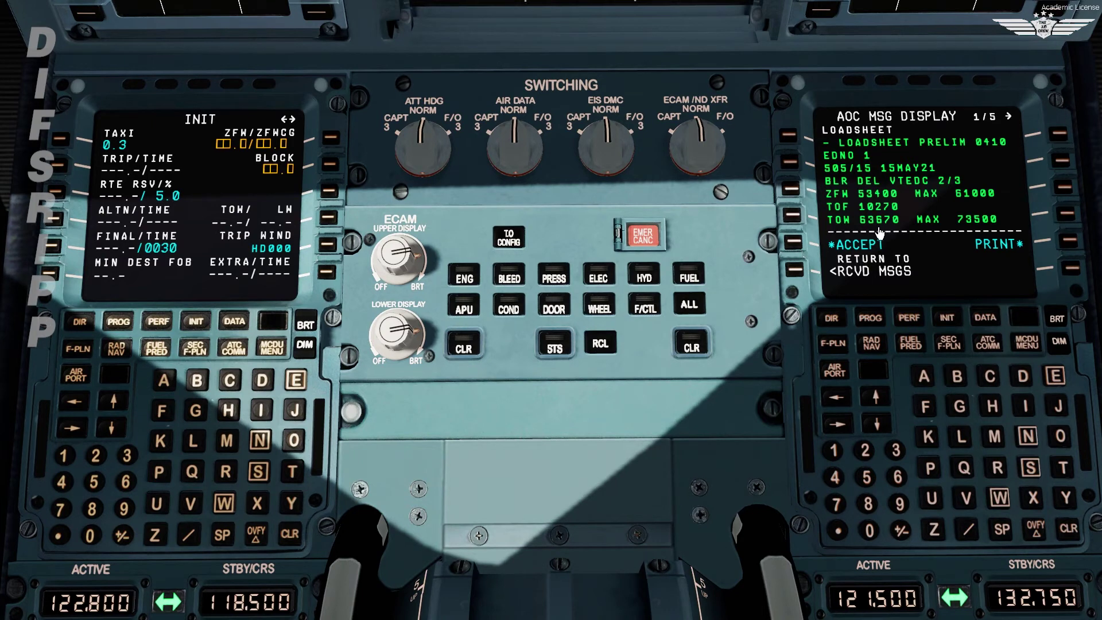
{"action": "left_click", "coordinate": [847, 434]}
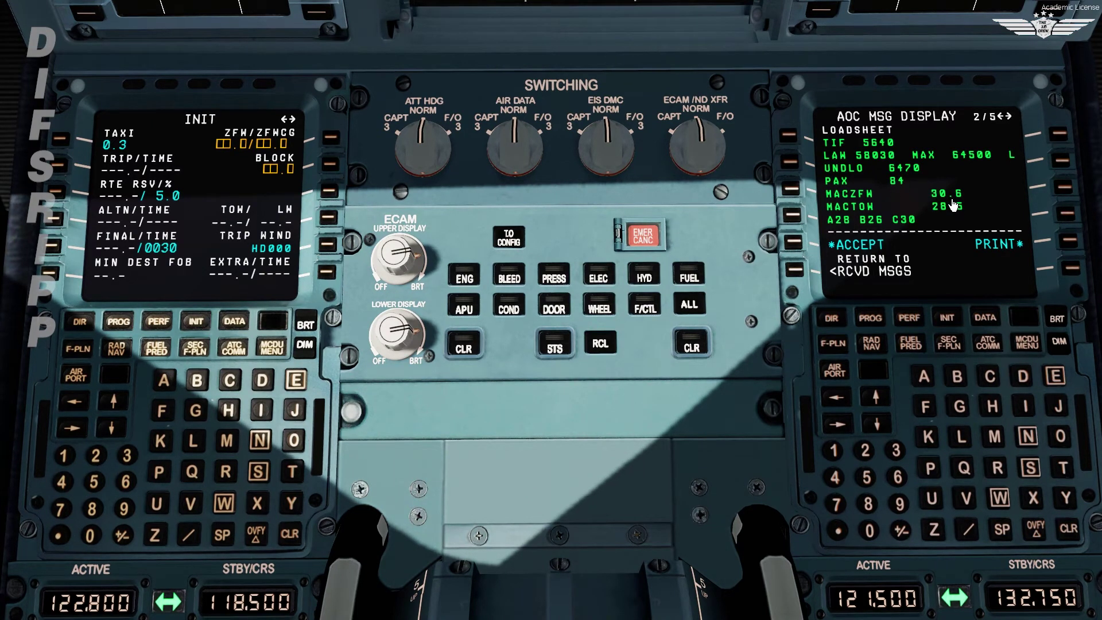
{"action": "left_click", "coordinate": [855, 428]}
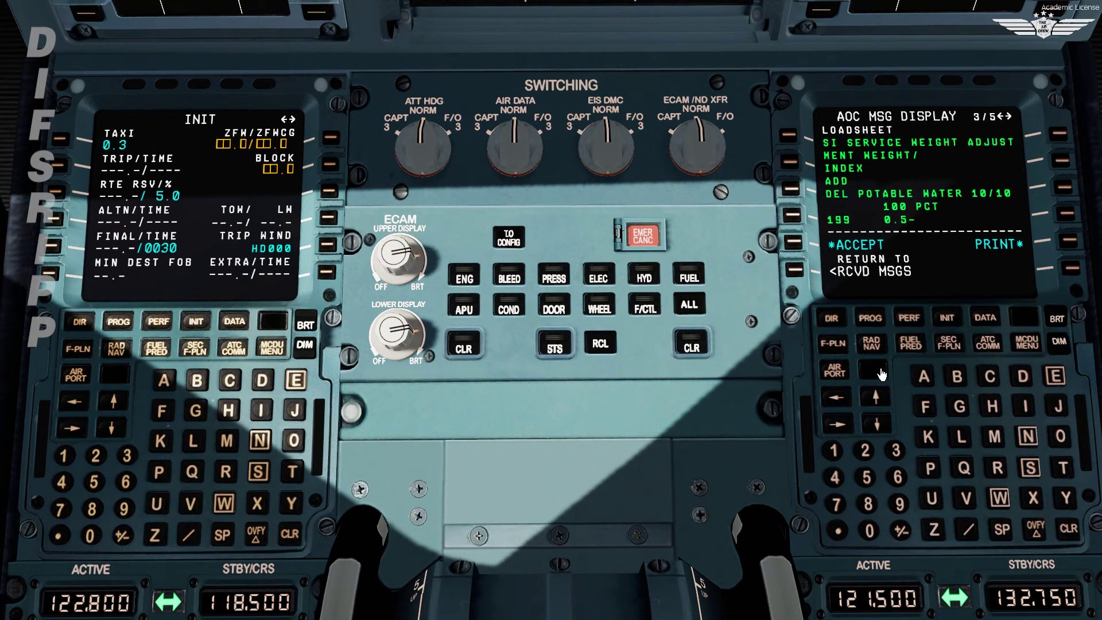
{"action": "left_click", "coordinate": [845, 430]}
{"action": "left_click", "coordinate": [846, 429]}
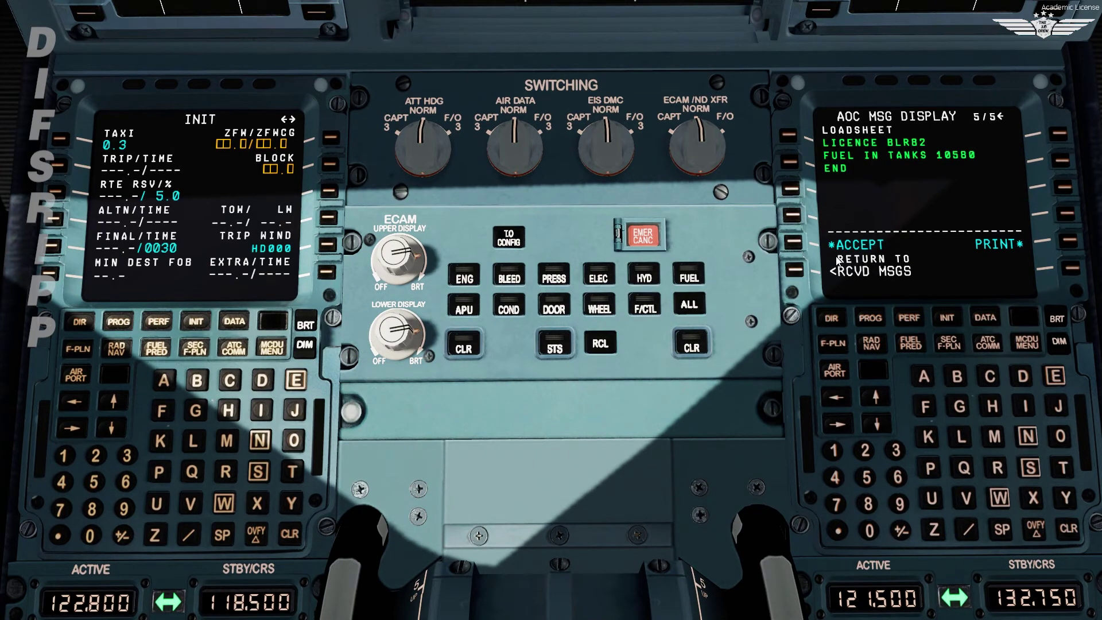
{"action": "left_click", "coordinate": [798, 244]}
{"action": "left_click", "coordinate": [800, 271]}
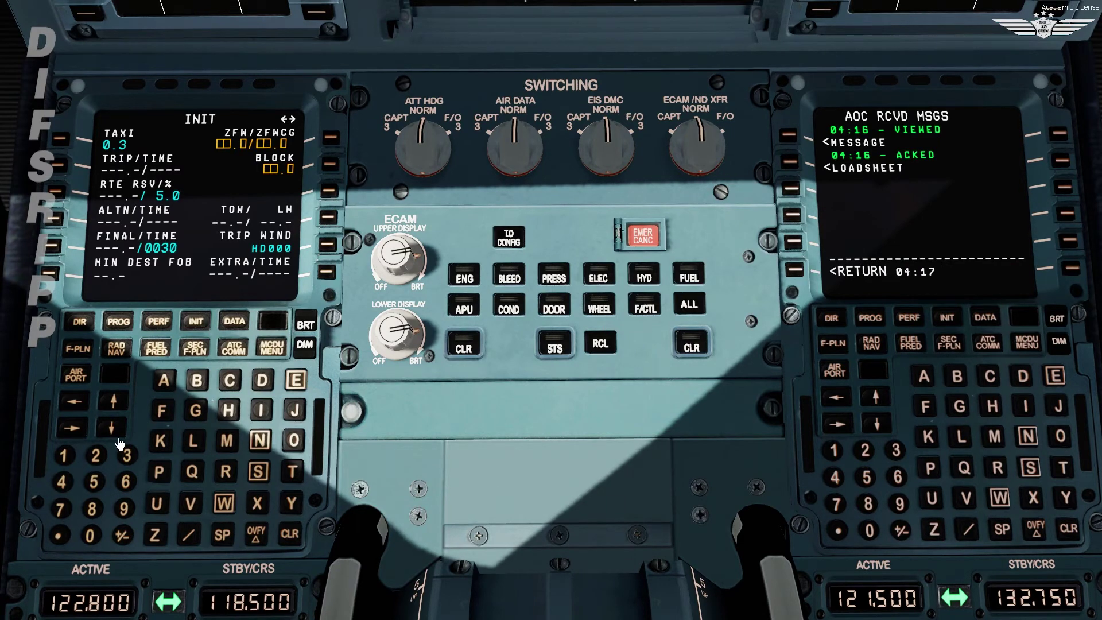
- Enter ZFW/ZFWCG of 53.4/30.6 on the INIT fuel page
{"action": "left_click", "coordinate": [107, 485]}
{"action": "left_click", "coordinate": [128, 456]}
{"action": "left_click", "coordinate": [62, 536]}
{"action": "left_click", "coordinate": [67, 487]}
{"action": "left_click", "coordinate": [189, 535]}
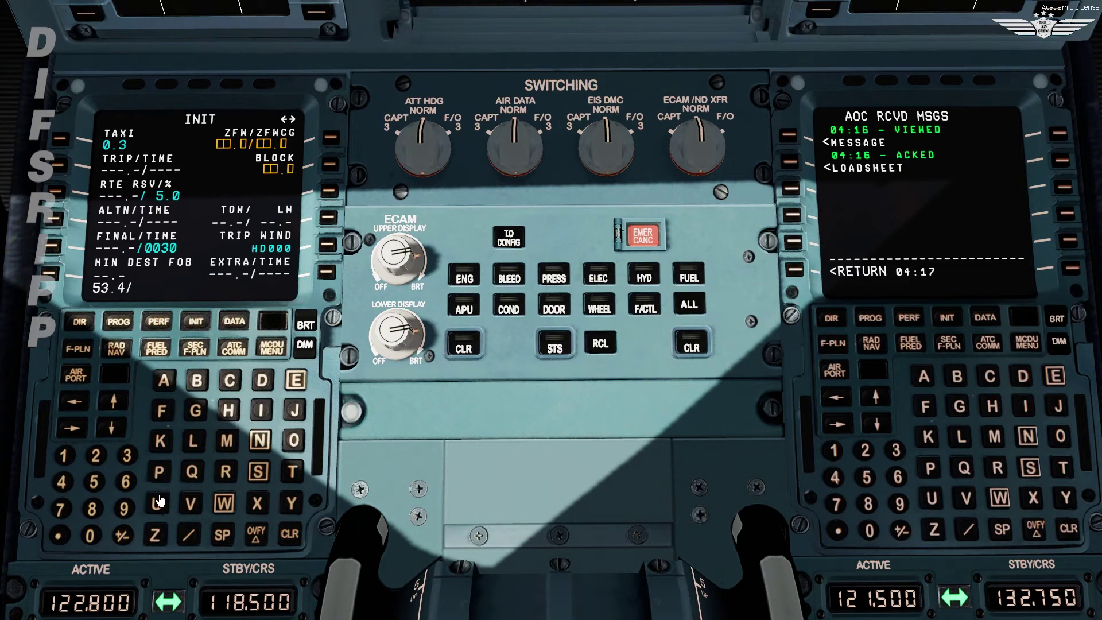
{"action": "left_click", "coordinate": [128, 456]}
{"action": "left_click", "coordinate": [89, 536]}
{"action": "left_click", "coordinate": [58, 535]}
{"action": "left_click", "coordinate": [126, 482]}
{"action": "left_click", "coordinate": [331, 139]}
- Set block fuel to 10.6 and reopen the loadsheet message
{"action": "left_click", "coordinate": [65, 457]}
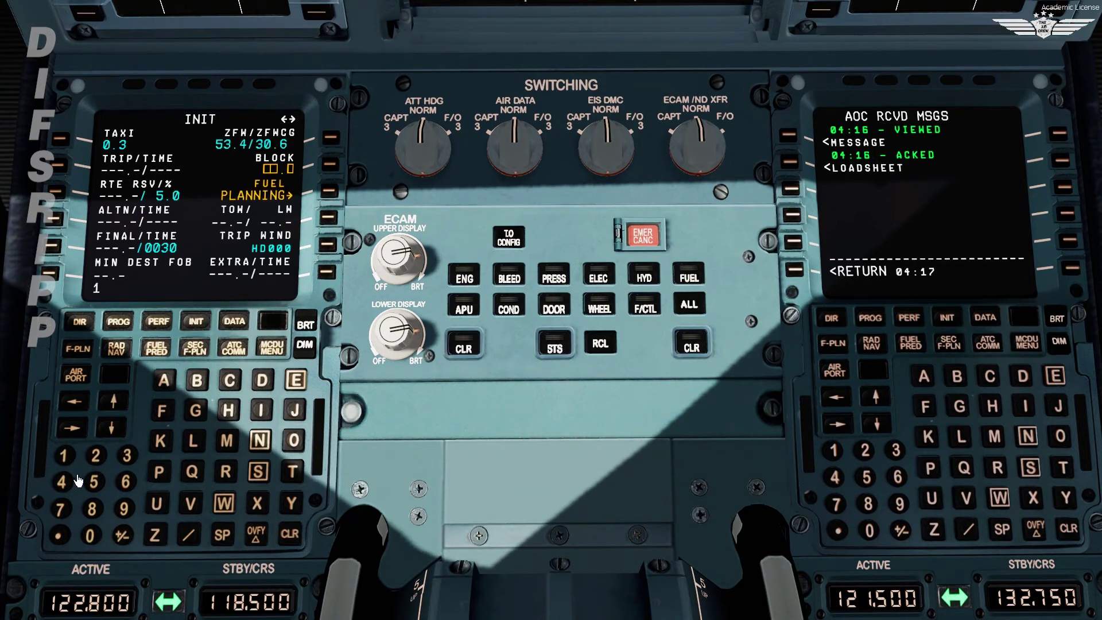
{"action": "left_click", "coordinate": [91, 535]}
{"action": "left_click", "coordinate": [59, 536]}
{"action": "left_click", "coordinate": [126, 482]}
{"action": "left_click", "coordinate": [332, 167]}
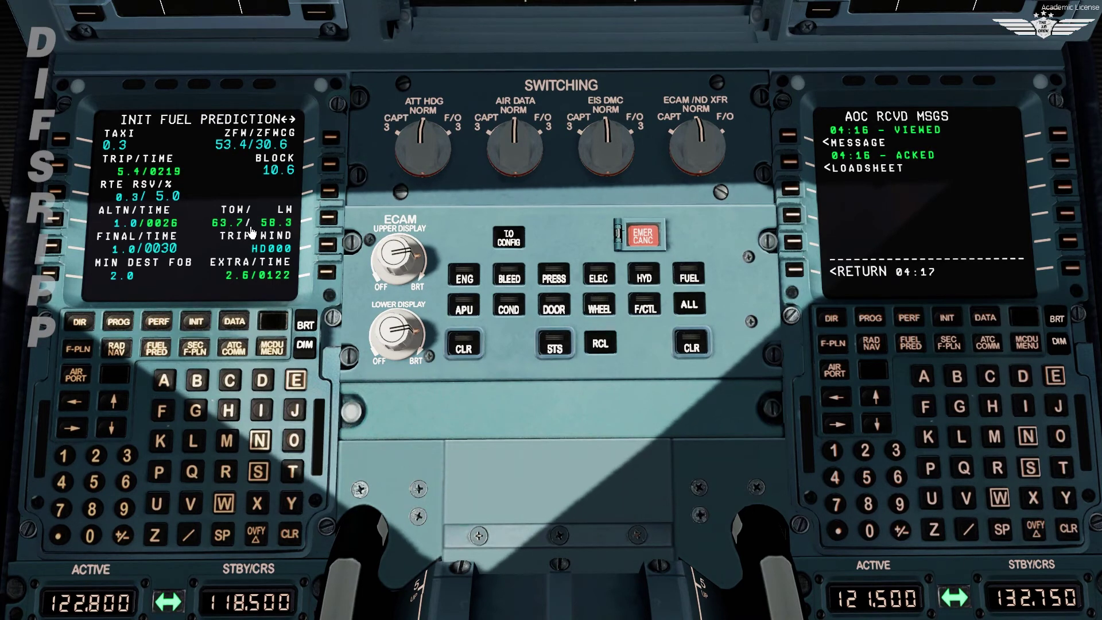
{"action": "left_click", "coordinate": [802, 166]}
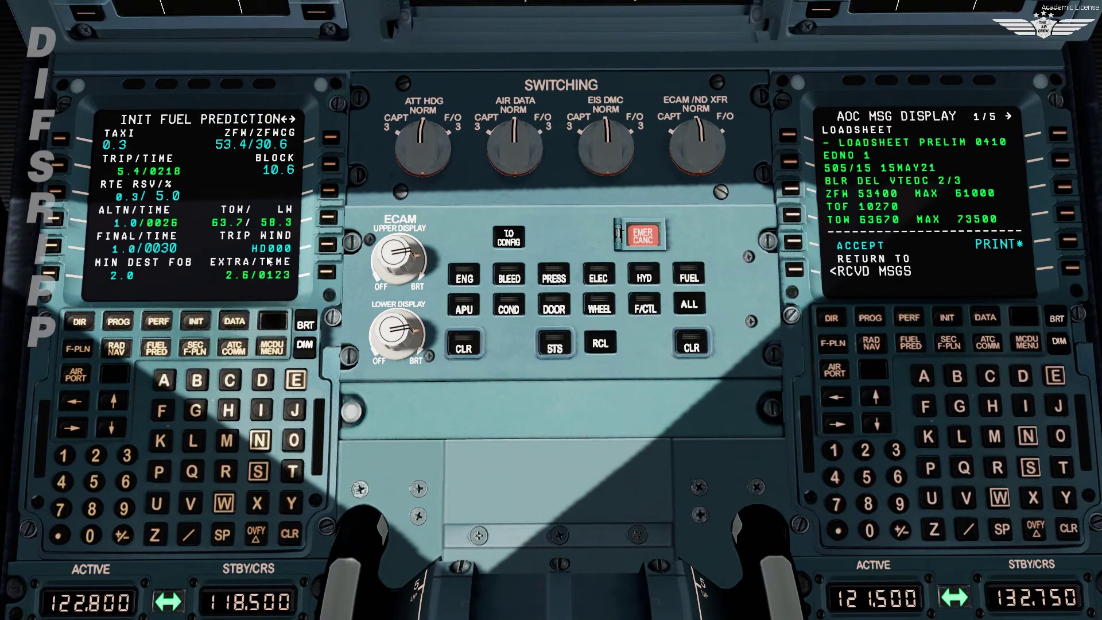
- Set trip wind to HD006 and recheck the loadsheet's CG data
{"action": "left_click", "coordinate": [136, 488]}
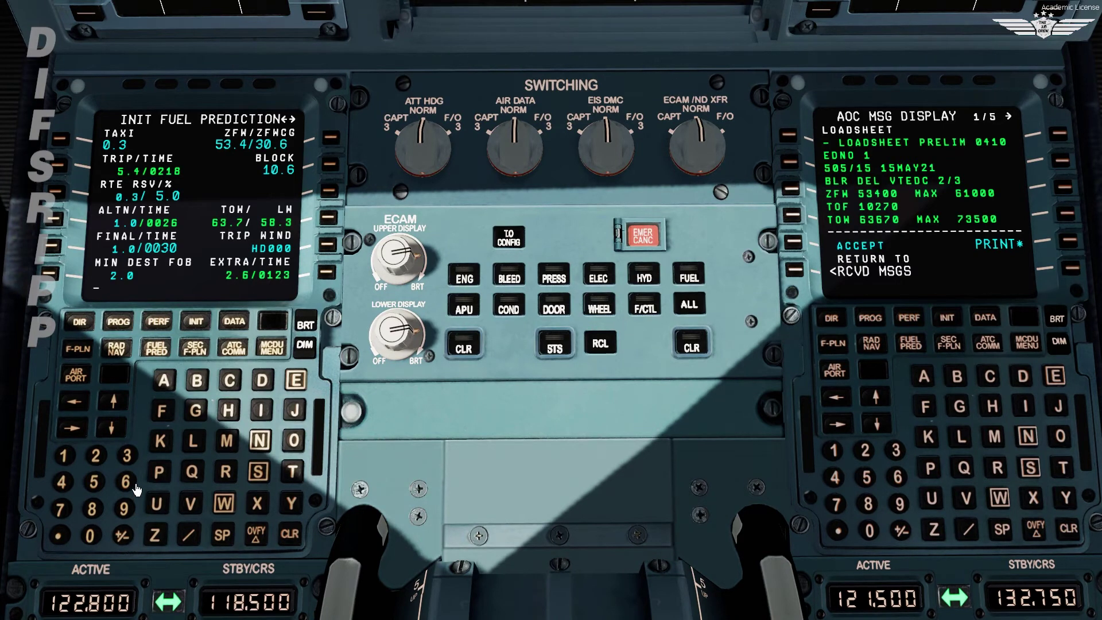
{"action": "left_click", "coordinate": [329, 245]}
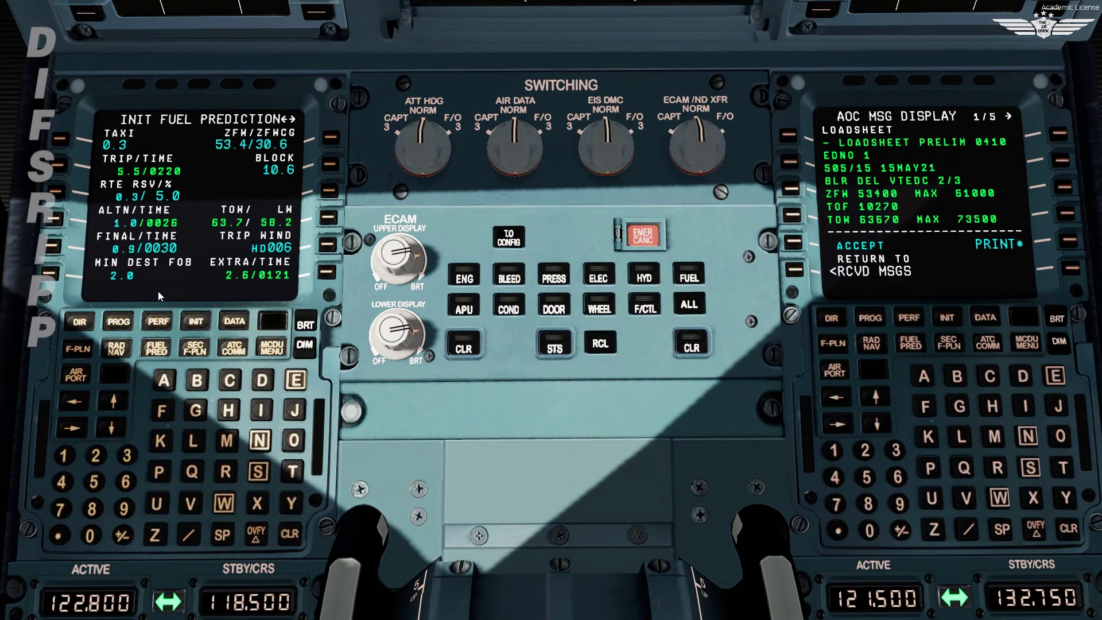
{"action": "left_click", "coordinate": [804, 270]}
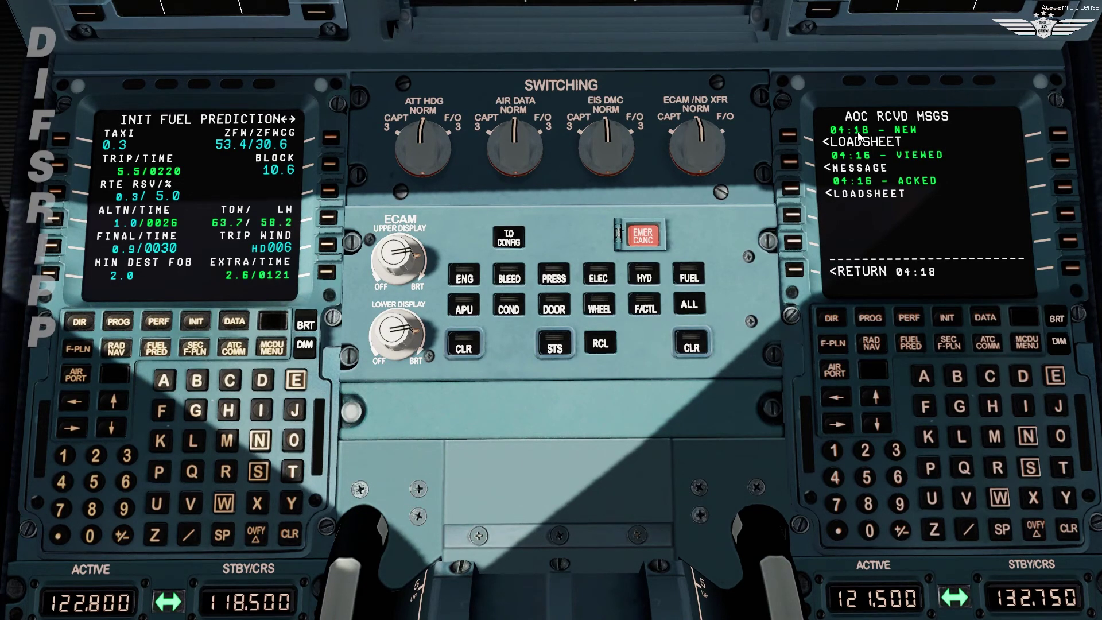
{"action": "left_click", "coordinate": [792, 135]}
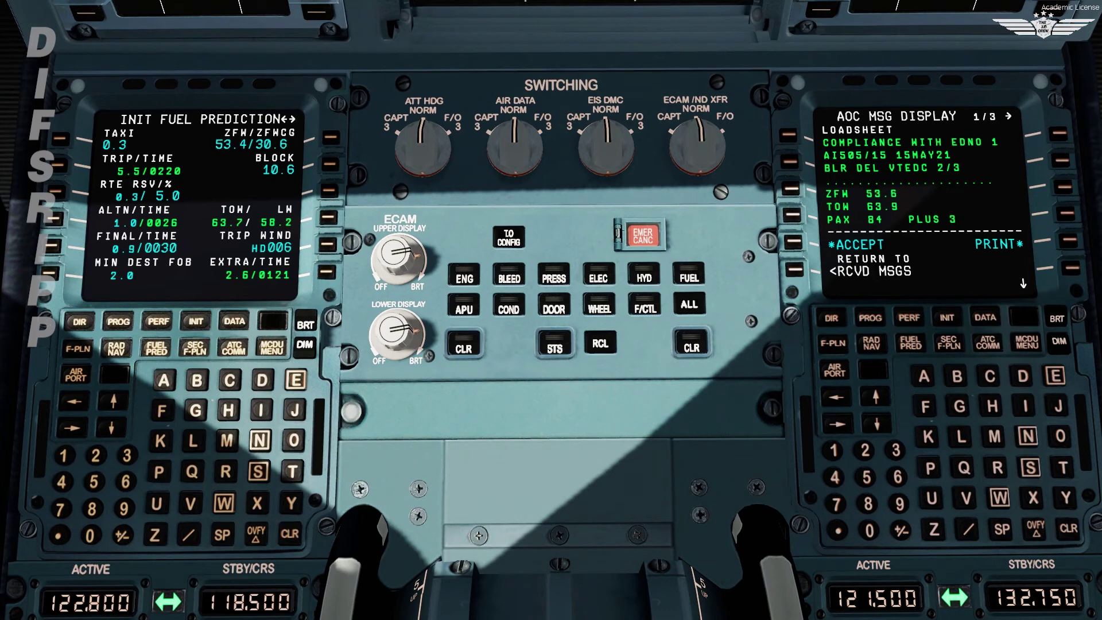
{"action": "left_click", "coordinate": [844, 424]}
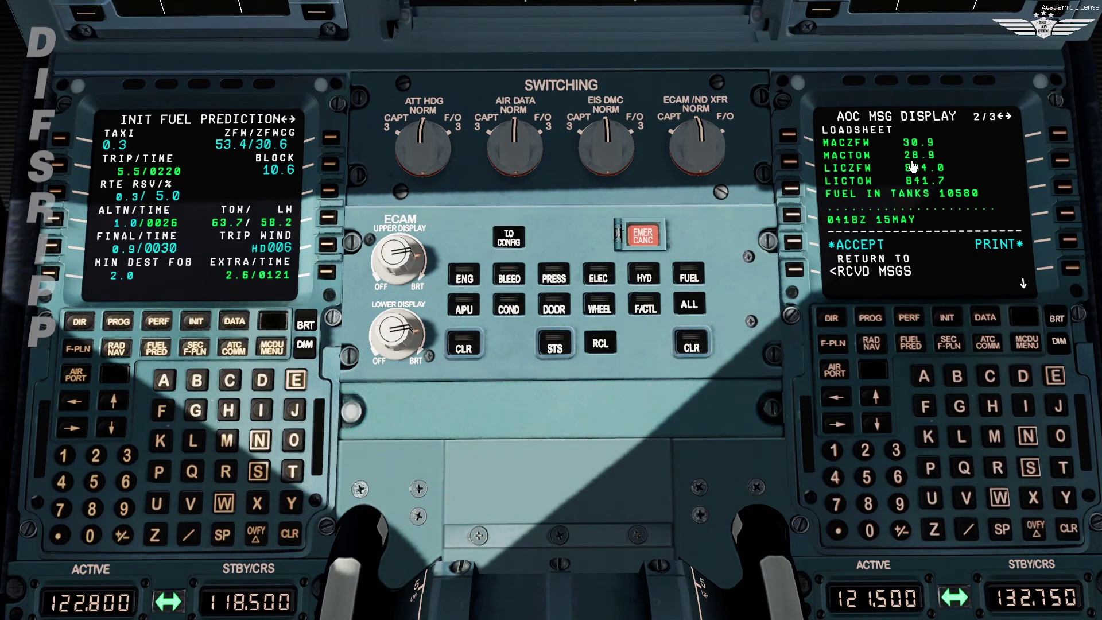
{"action": "left_click", "coordinate": [841, 399]}
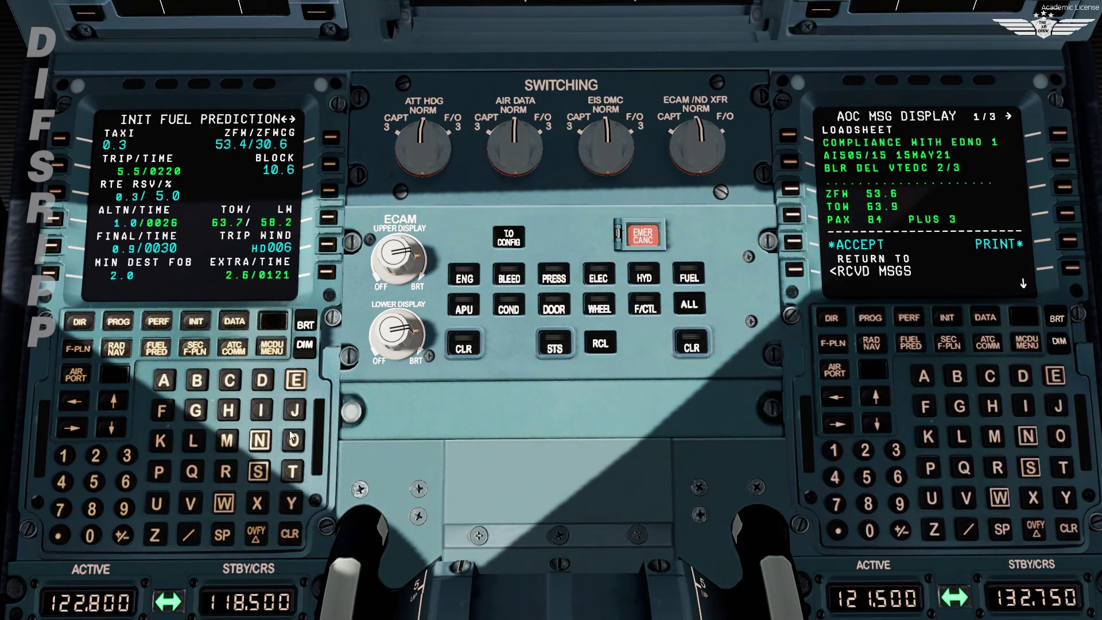
- Update ZFW/ZFWCG to 53.6/30.9 and return to the received messages list
{"action": "type", "text": "53.6/30.9"}
{"action": "left_click", "coordinate": [330, 137]}
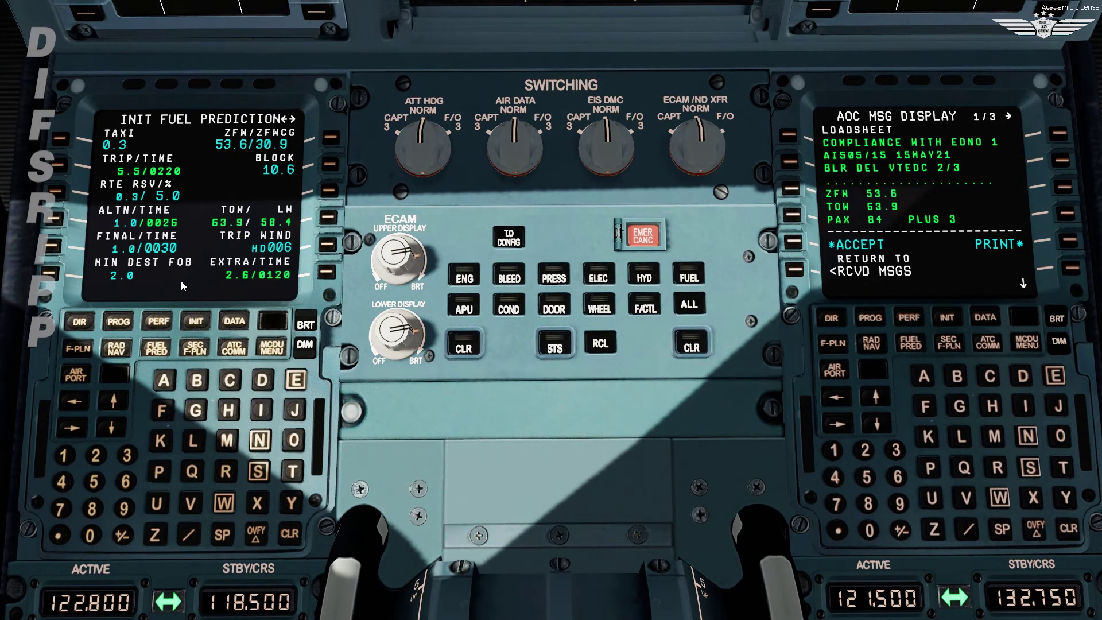
{"action": "left_click", "coordinate": [797, 272]}
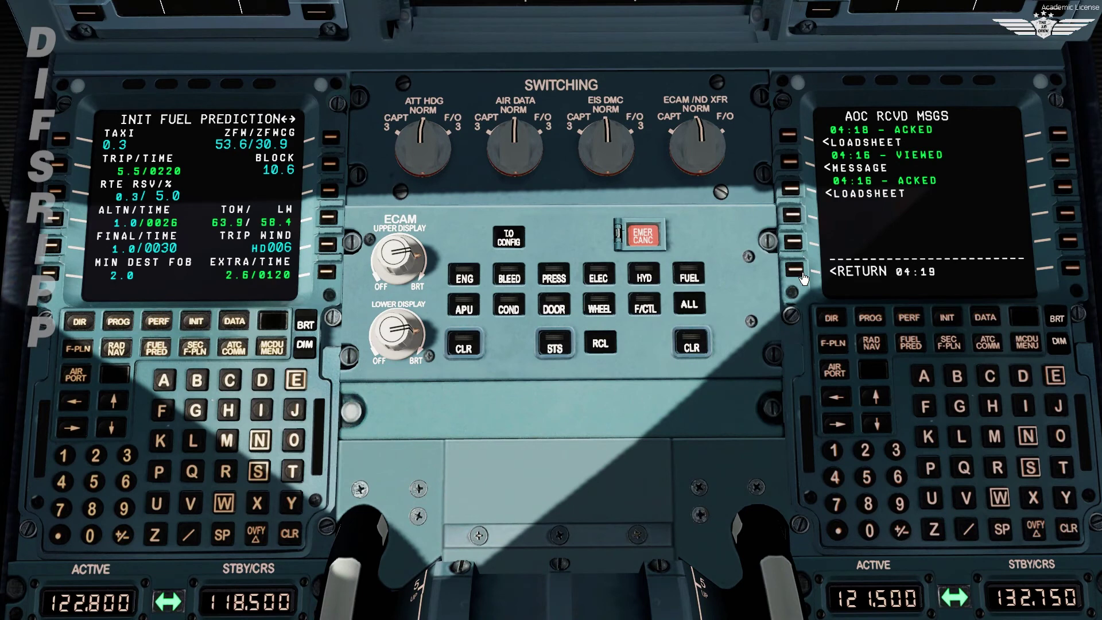
- On the takeoff PERF page, enter V1 137, VR 141 and V2 143
{"action": "left_click", "coordinate": [159, 323]}
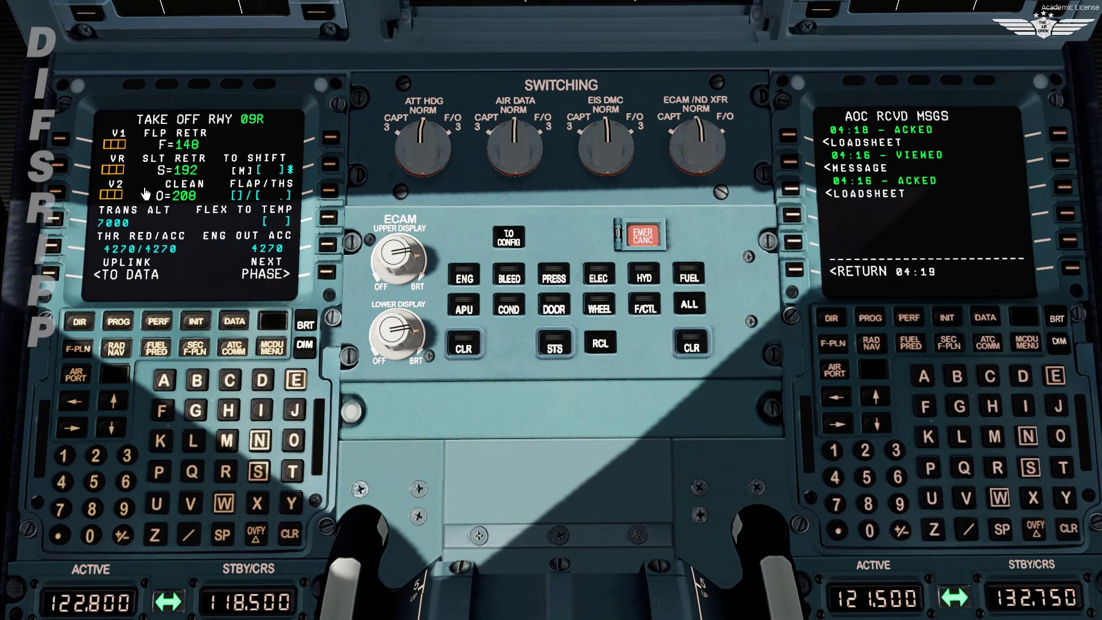
{"action": "left_click", "coordinate": [128, 458]}
{"action": "left_click", "coordinate": [61, 510]}
{"action": "left_click", "coordinate": [60, 139]}
{"action": "left_click", "coordinate": [63, 455]}
{"action": "left_click", "coordinate": [62, 481]}
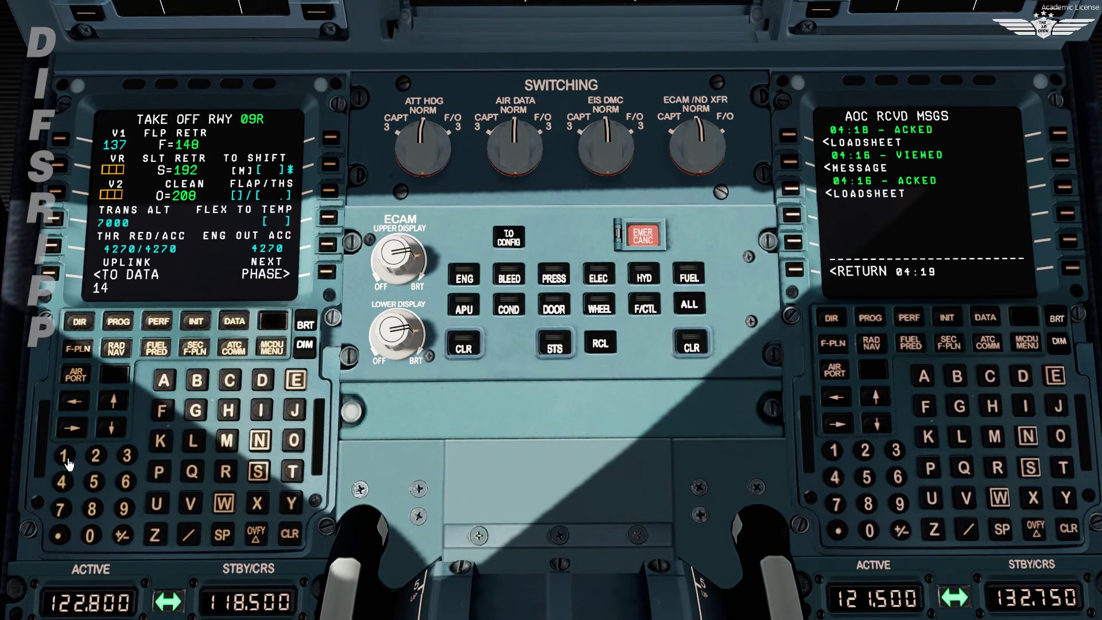
{"action": "left_click", "coordinate": [61, 169]}
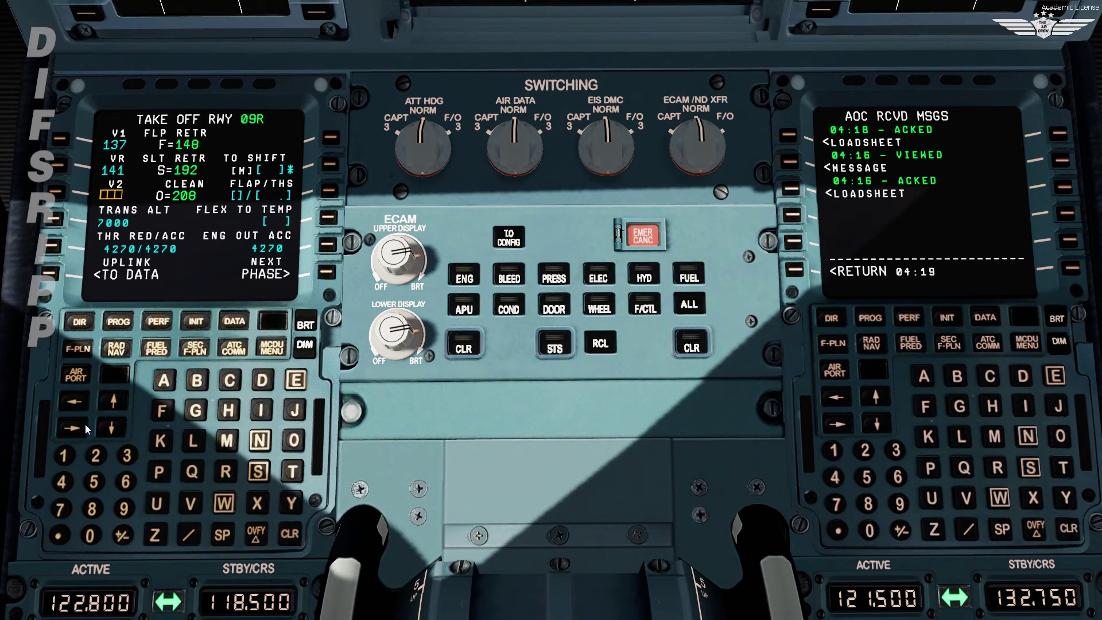
{"action": "left_click", "coordinate": [76, 457]}
{"action": "left_click", "coordinate": [61, 482]}
{"action": "left_click", "coordinate": [128, 455]}
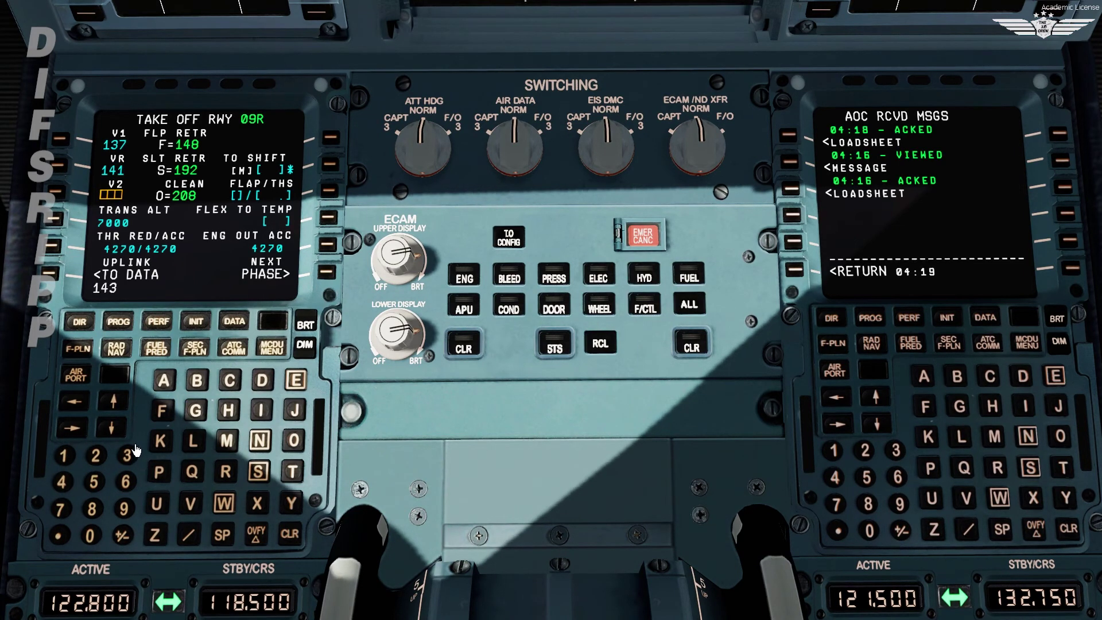
{"action": "left_click", "coordinate": [62, 201]}
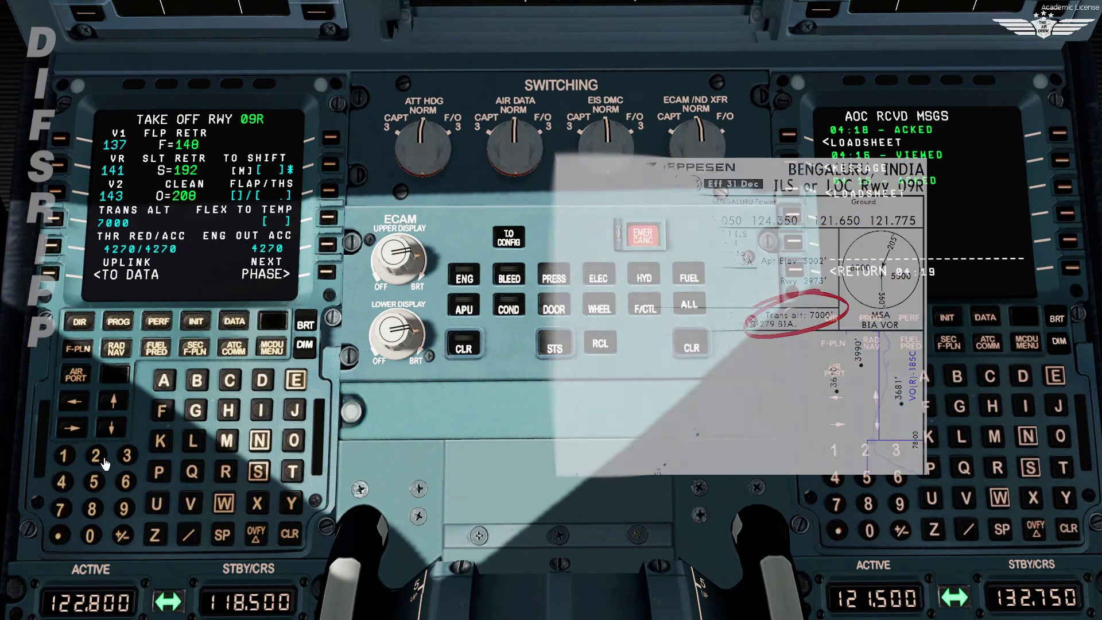
- Set THR RED/ACC to 3470/3770
{"action": "left_click", "coordinate": [127, 455]}
{"action": "left_click", "coordinate": [68, 490]}
{"action": "left_click", "coordinate": [78, 520]}
{"action": "left_click", "coordinate": [103, 546]}
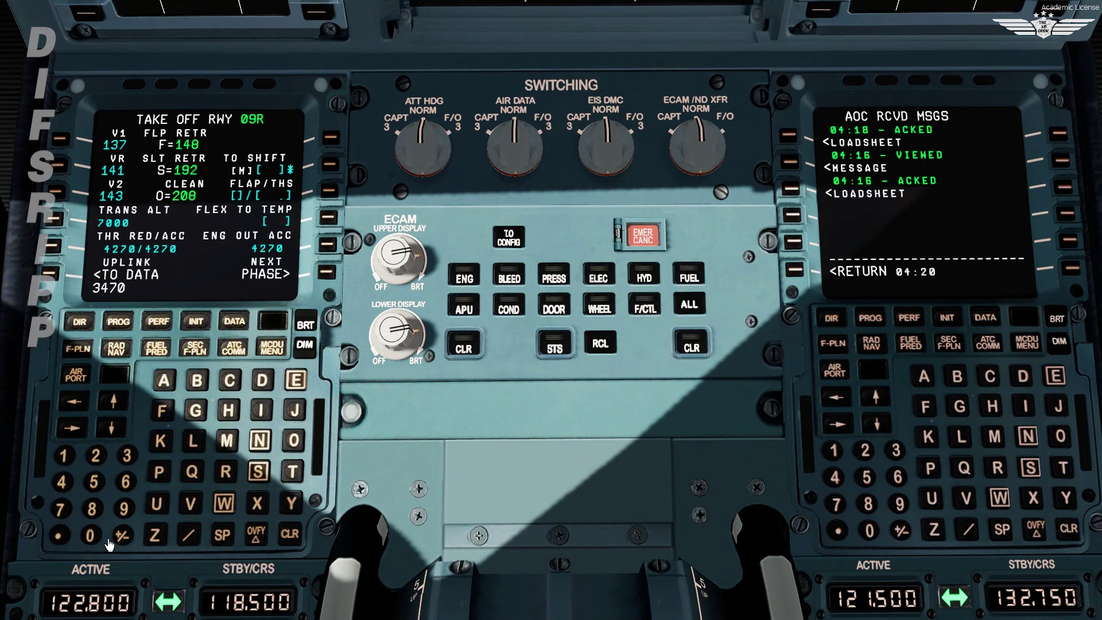
{"action": "left_click", "coordinate": [190, 537]}
{"action": "left_click", "coordinate": [128, 456]}
{"action": "left_click", "coordinate": [60, 509]}
{"action": "left_click", "coordinate": [61, 508]}
{"action": "left_click", "coordinate": [90, 536]}
{"action": "left_click", "coordinate": [61, 251]}
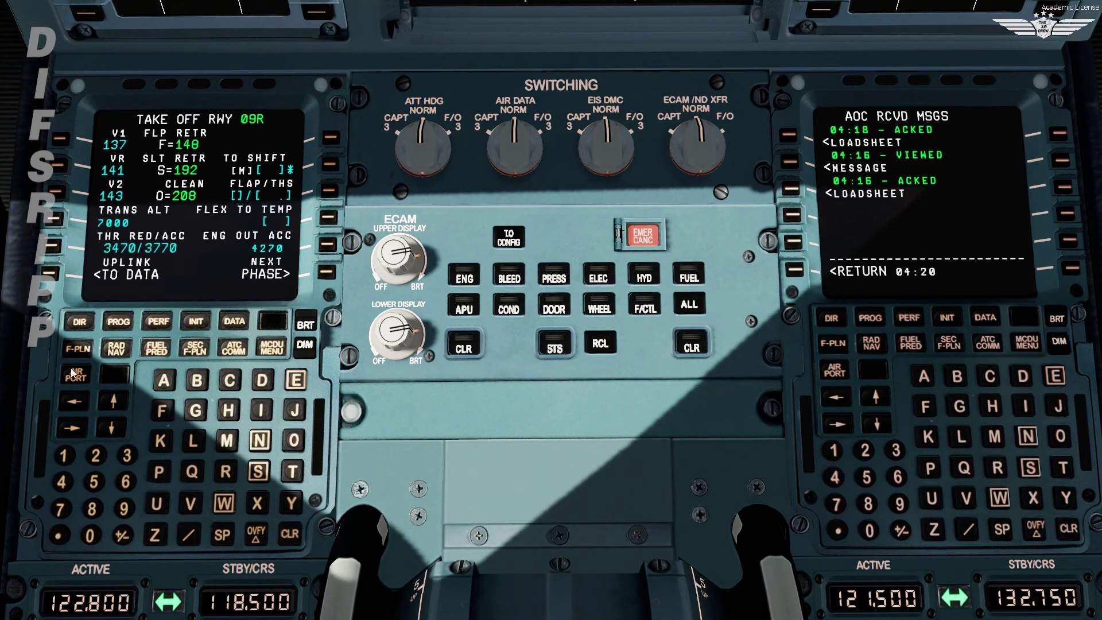
- Set the engine-out acceleration altitude to 4470
{"action": "left_click", "coordinate": [63, 481]}
{"action": "left_click", "coordinate": [63, 481]}
{"action": "left_click", "coordinate": [63, 509]}
{"action": "left_click", "coordinate": [90, 536]}
{"action": "left_click", "coordinate": [330, 247]}
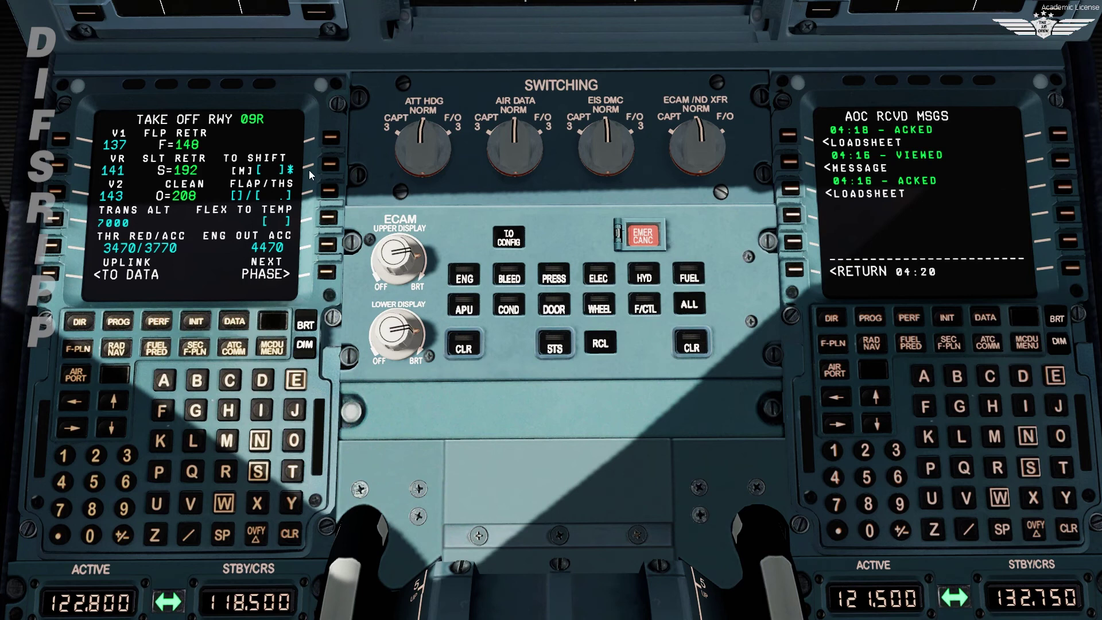
- Set FLAP/THS to 1/DN0.1
{"action": "left_click", "coordinate": [64, 456]}
{"action": "left_click", "coordinate": [188, 534]}
{"action": "left_click", "coordinate": [262, 380]}
{"action": "left_click", "coordinate": [260, 441]}
{"action": "left_click", "coordinate": [59, 535]}
{"action": "left_click", "coordinate": [64, 456]}
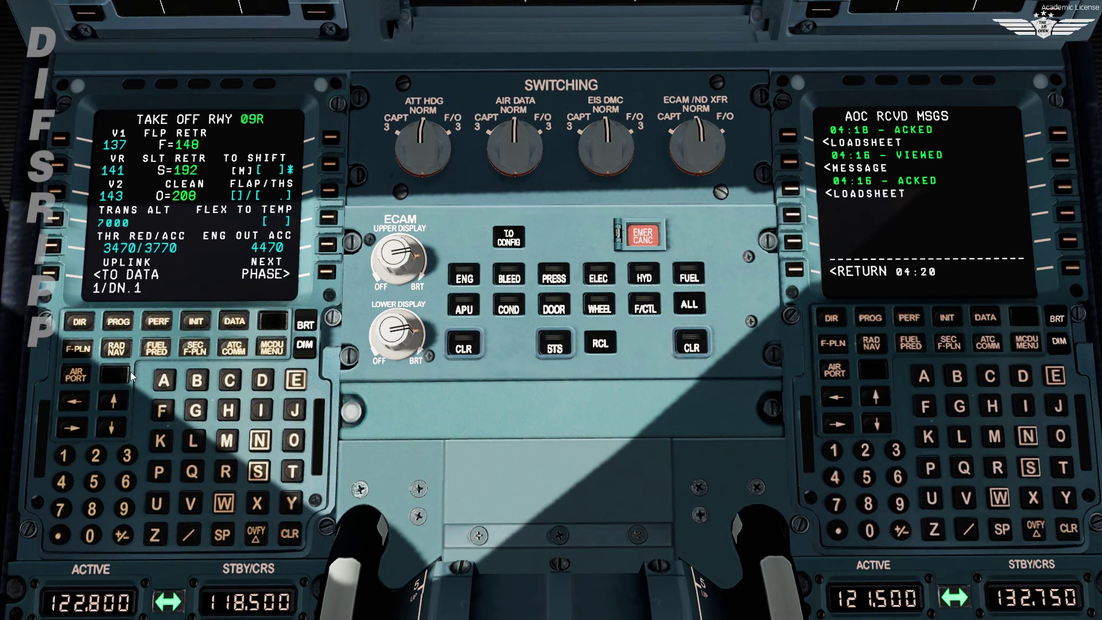
{"action": "left_click", "coordinate": [331, 192]}
- Set flex takeoff temperature to 52 and bring up the progress page
{"action": "left_click", "coordinate": [101, 486]}
{"action": "left_click", "coordinate": [96, 456]}
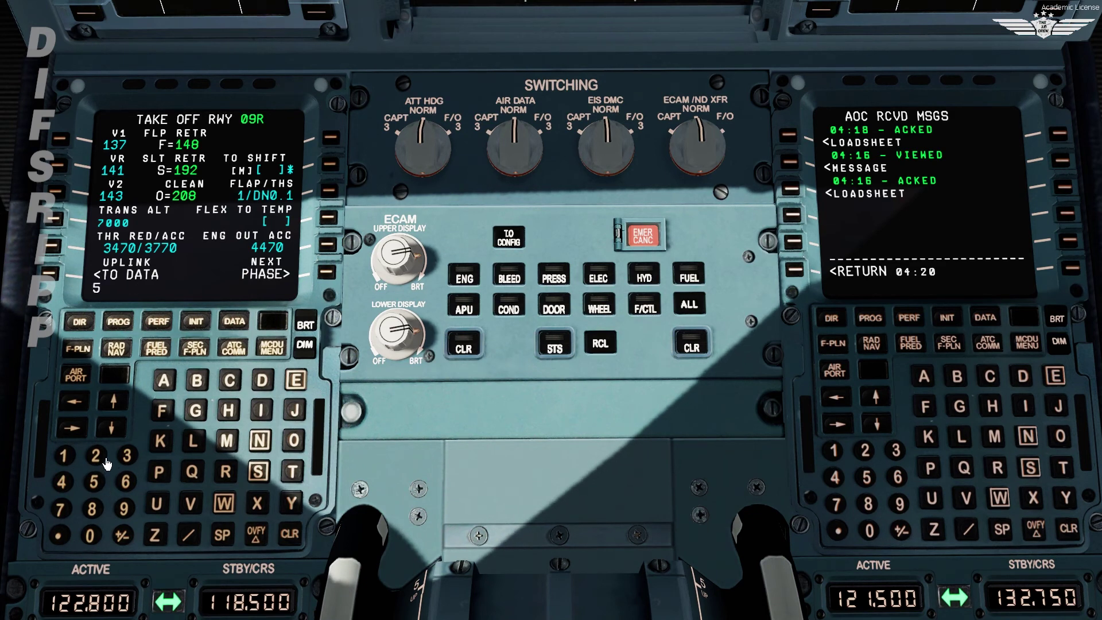
{"action": "left_click", "coordinate": [329, 218]}
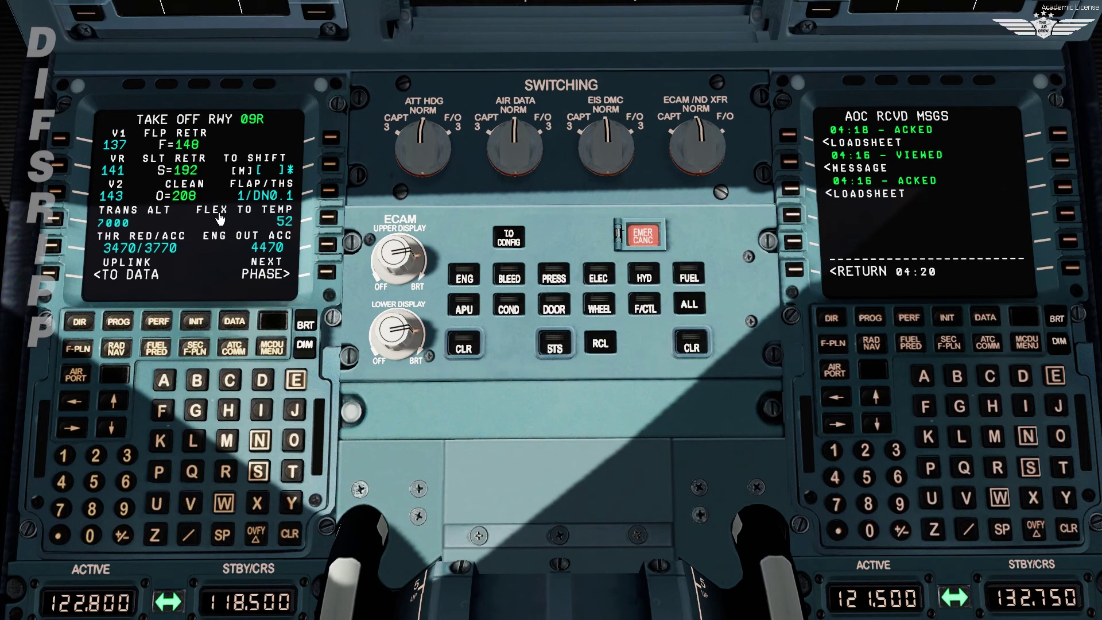
{"action": "left_click", "coordinate": [118, 322]}
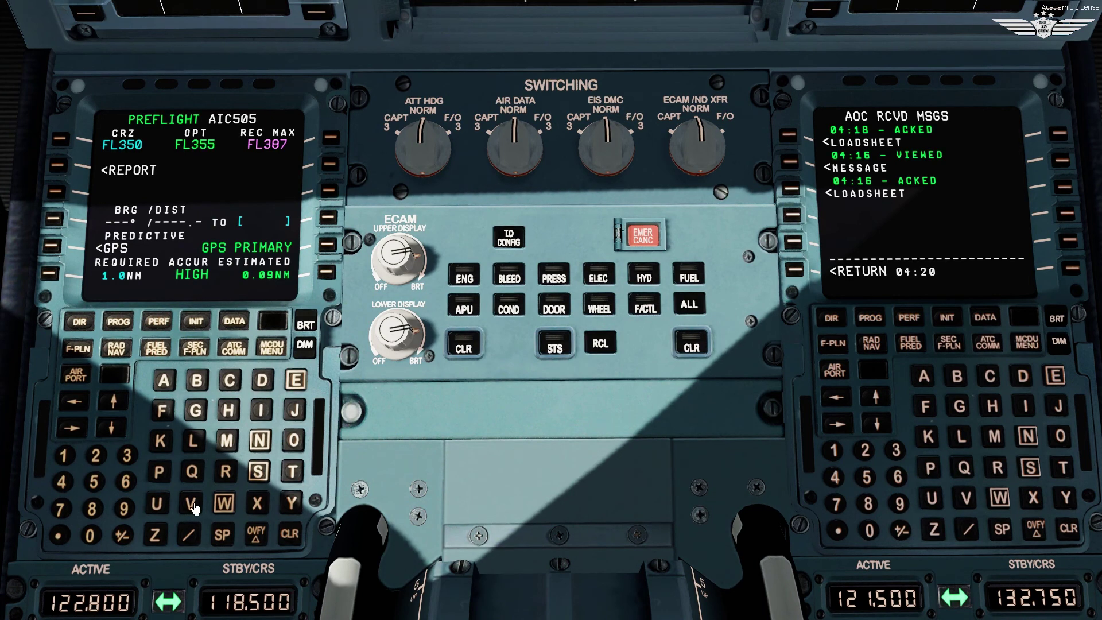
- Set VOBL09R as the progress page bearing/distance reference
{"action": "left_click", "coordinate": [294, 440]}
{"action": "left_click", "coordinate": [197, 380]}
{"action": "left_click", "coordinate": [194, 441]}
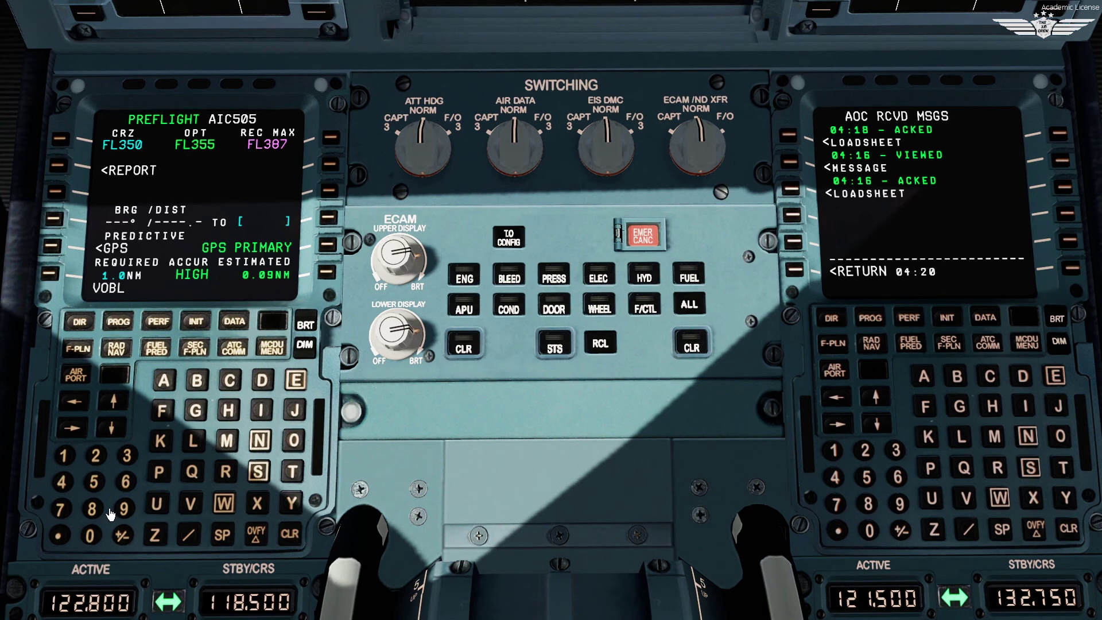
{"action": "left_click", "coordinate": [92, 536]}
{"action": "left_click", "coordinate": [123, 508]}
{"action": "left_click", "coordinate": [226, 472]}
{"action": "left_click", "coordinate": [335, 224]}
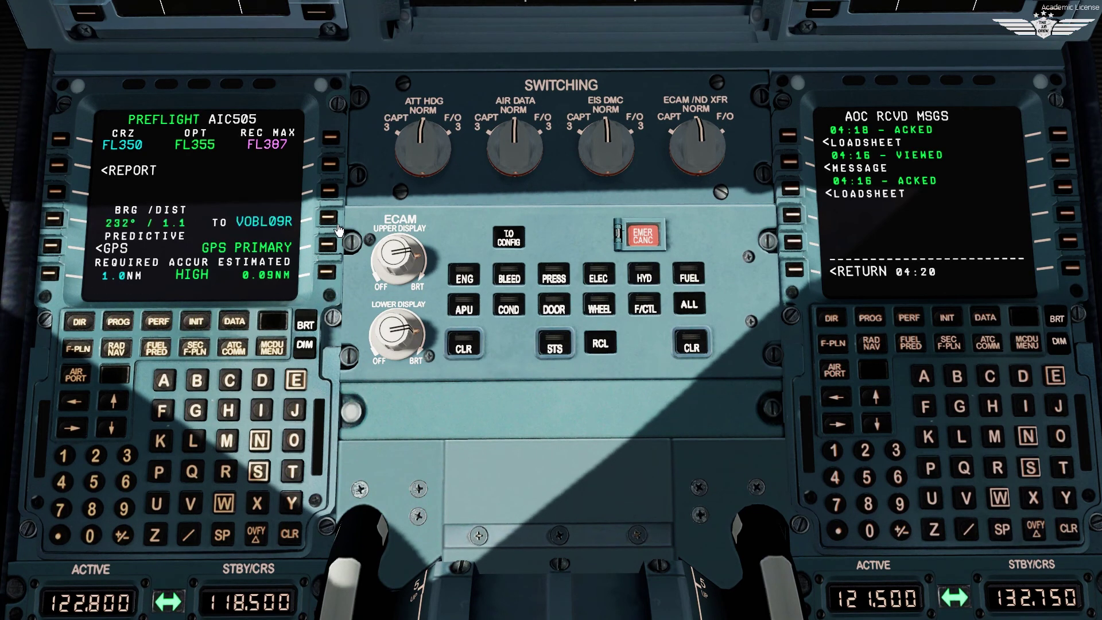
- Return to takeoff PERF and clear the GPS PRIMARY message on the right MCDU's INIT page
{"action": "left_click", "coordinate": [158, 322]}
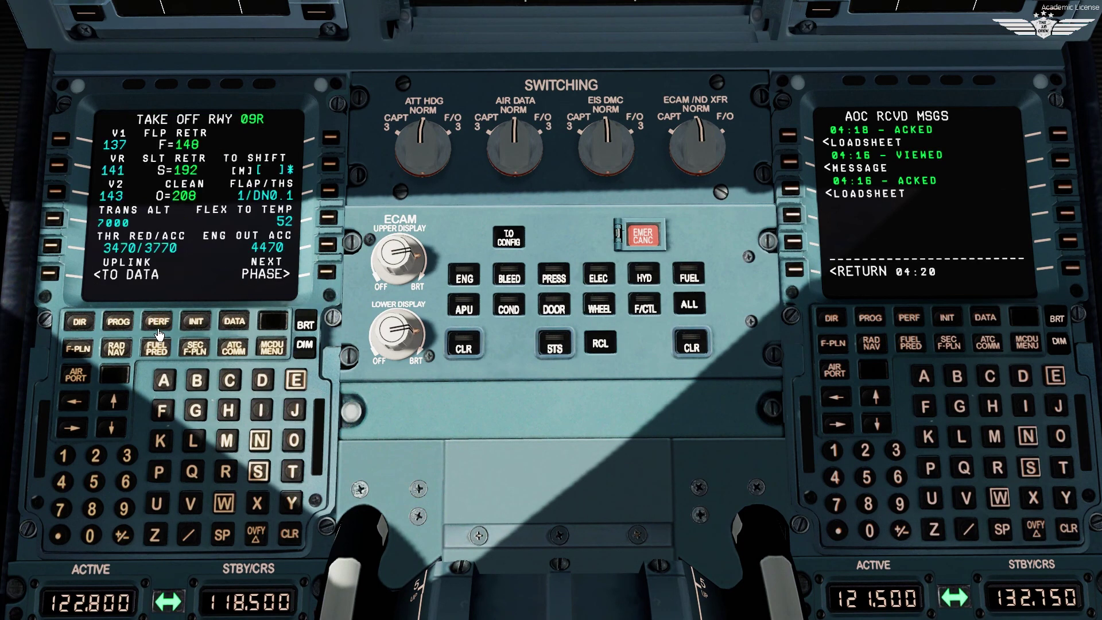
{"action": "left_click", "coordinate": [949, 318]}
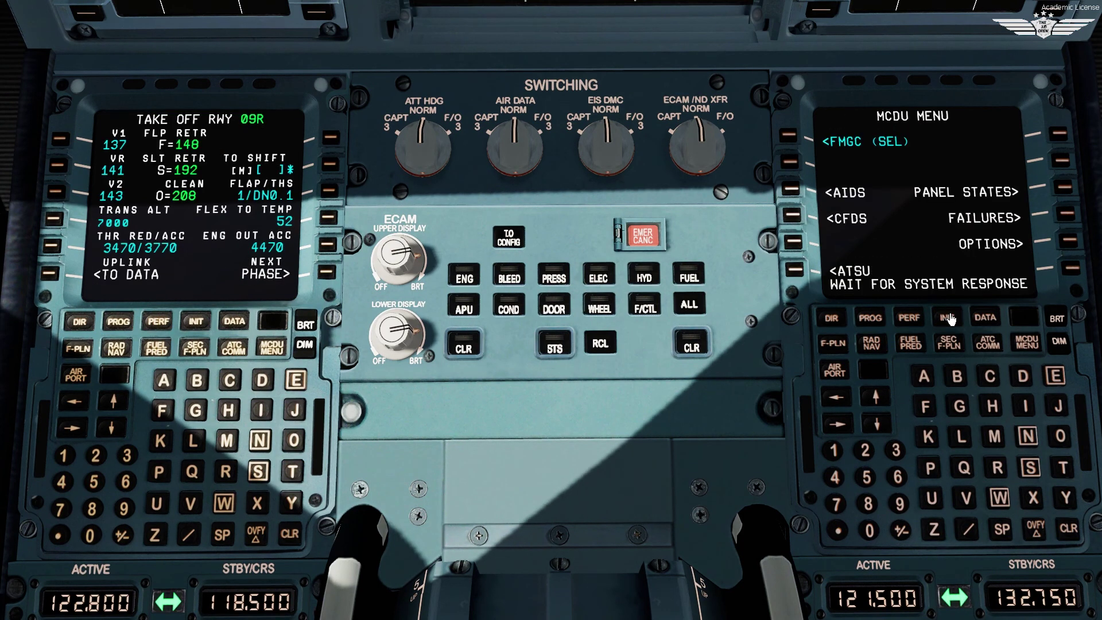
{"action": "left_click", "coordinate": [1075, 541]}
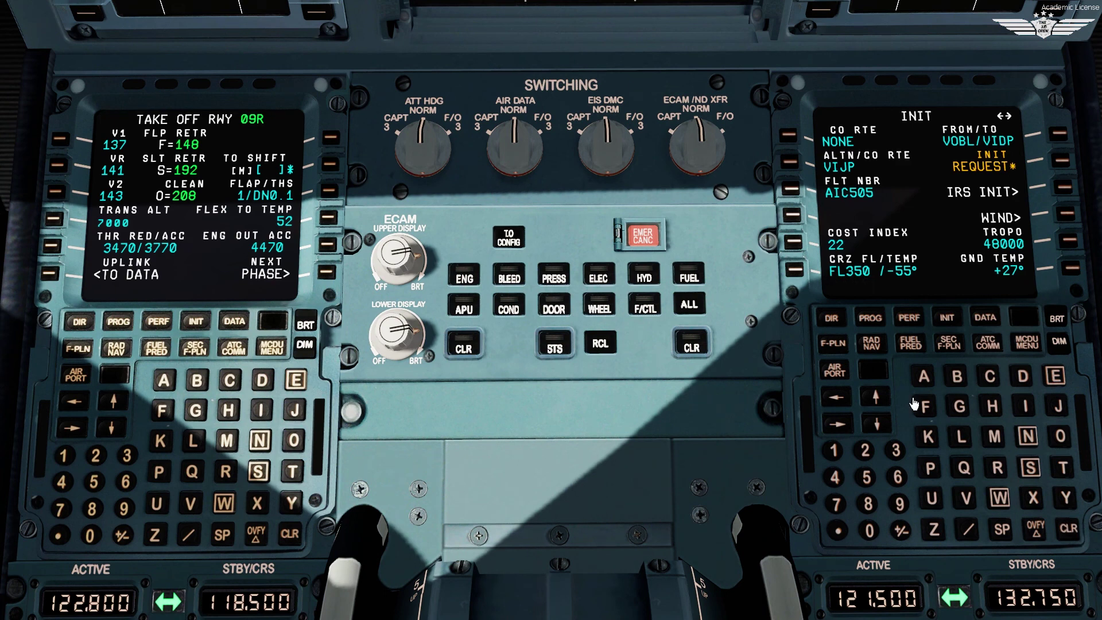
- Slew the right MCDU flight plan down to the VIDP29 arrival, then view the secondary flight plan
{"action": "left_click", "coordinate": [838, 345]}
{"action": "left_click", "coordinate": [882, 402]}
{"action": "left_click", "coordinate": [882, 401]}
{"action": "left_click", "coordinate": [882, 402]}
{"action": "left_click", "coordinate": [882, 402]}
{"action": "left_click", "coordinate": [882, 401]}
{"action": "left_click", "coordinate": [882, 401]}
{"action": "left_click", "coordinate": [881, 402]}
{"action": "left_click", "coordinate": [882, 401]}
{"action": "left_click", "coordinate": [882, 402]}
{"action": "left_click", "coordinate": [882, 401]}
{"action": "left_click", "coordinate": [882, 401]}
{"action": "left_click", "coordinate": [882, 402]}
{"action": "left_click", "coordinate": [882, 401]}
{"action": "left_click", "coordinate": [882, 402]}
{"action": "left_click", "coordinate": [882, 401]}
{"action": "left_click", "coordinate": [881, 401]}
{"action": "left_click", "coordinate": [882, 402]}
{"action": "left_click", "coordinate": [882, 401]}
{"action": "left_click", "coordinate": [882, 401]}
{"action": "left_click", "coordinate": [882, 401]}
{"action": "left_click", "coordinate": [882, 401]}
{"action": "left_click", "coordinate": [882, 402]}
{"action": "left_click", "coordinate": [882, 401]}
{"action": "left_click", "coordinate": [882, 401]}
{"action": "left_click", "coordinate": [882, 402]}
{"action": "left_click", "coordinate": [882, 402]}
{"action": "left_click", "coordinate": [882, 401]}
{"action": "left_click", "coordinate": [881, 401]}
{"action": "left_click", "coordinate": [882, 402]}
{"action": "left_click", "coordinate": [882, 401]}
{"action": "left_click", "coordinate": [882, 402]}
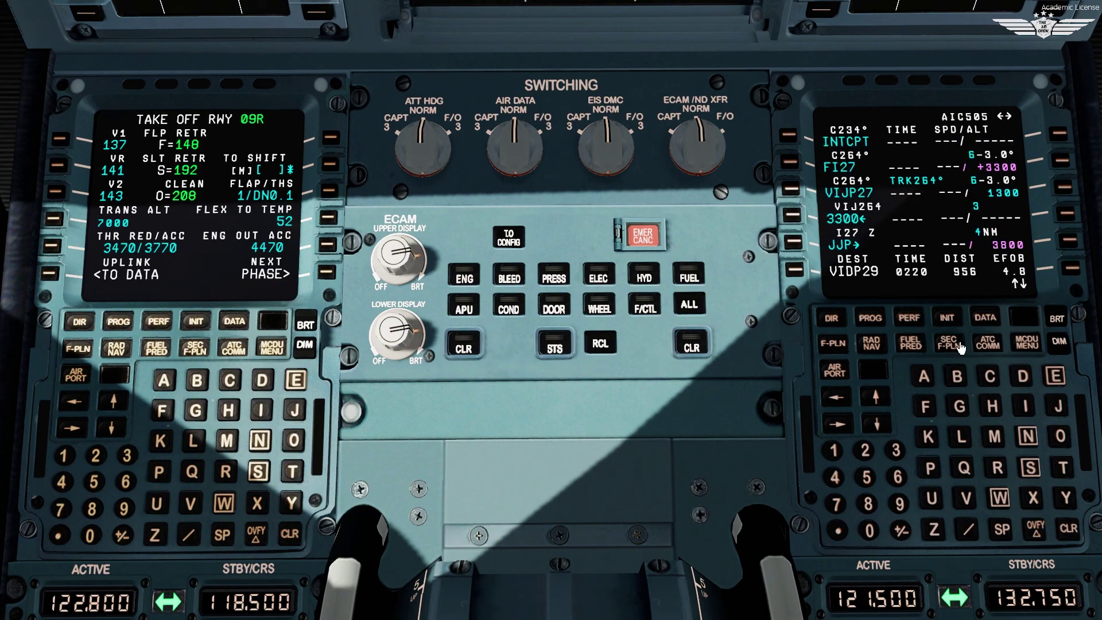
{"action": "left_click", "coordinate": [938, 345]}
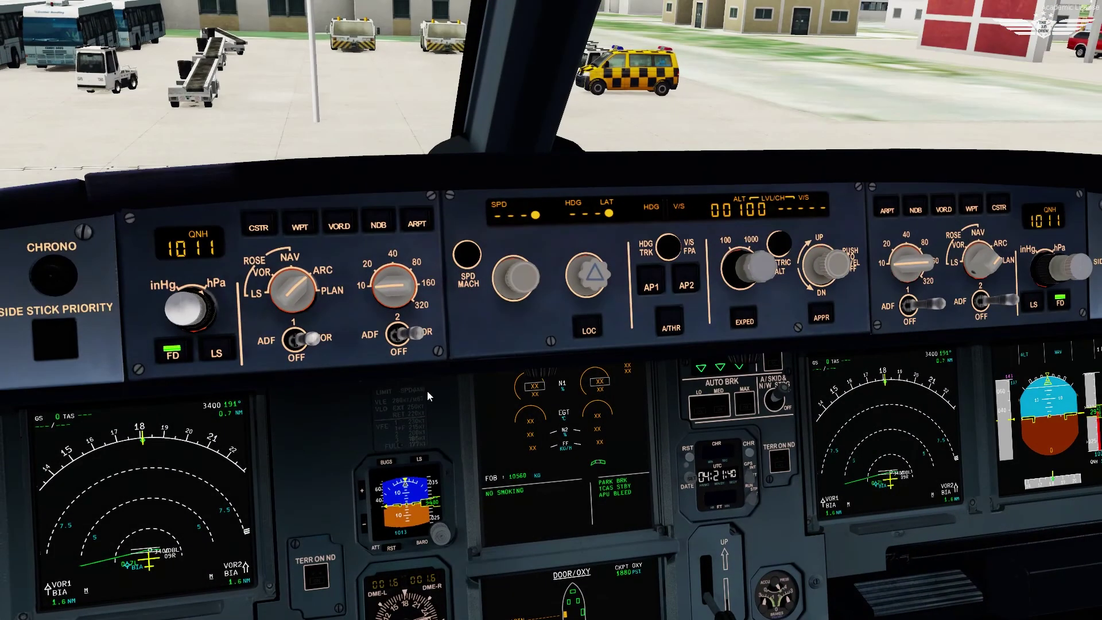
- Turn on CSTR on both navigation displays and dial the FCU altitude to 7000
{"action": "left_click", "coordinate": [274, 235]}
{"action": "scroll", "coordinate": [759, 282], "scroll_direction": "up", "scroll_amount": 6}
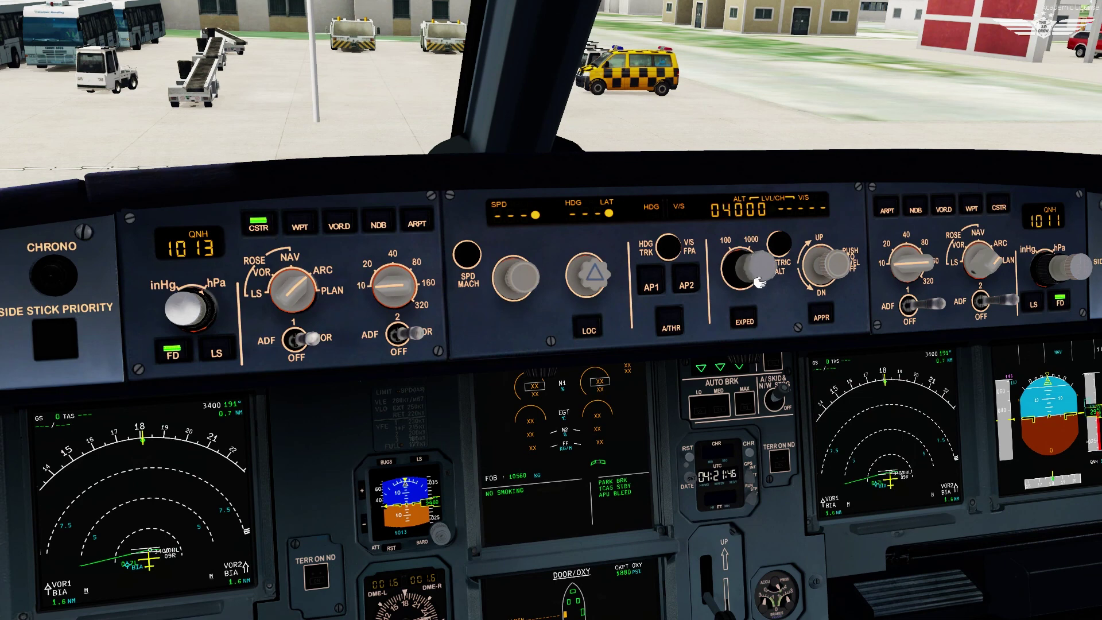
{"action": "left_click", "coordinate": [999, 207]}
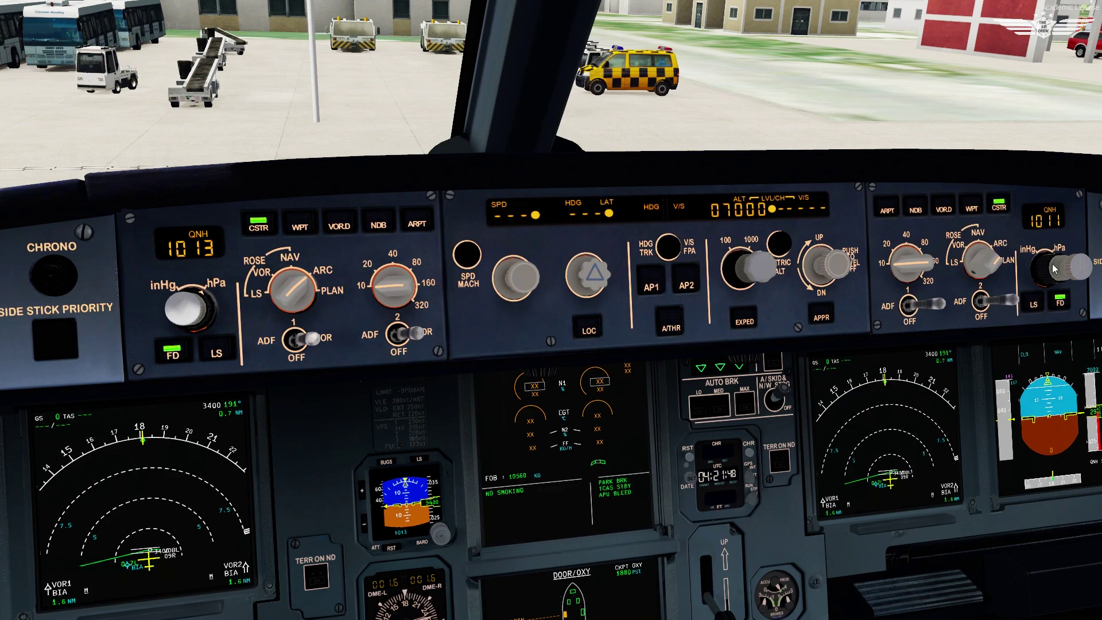